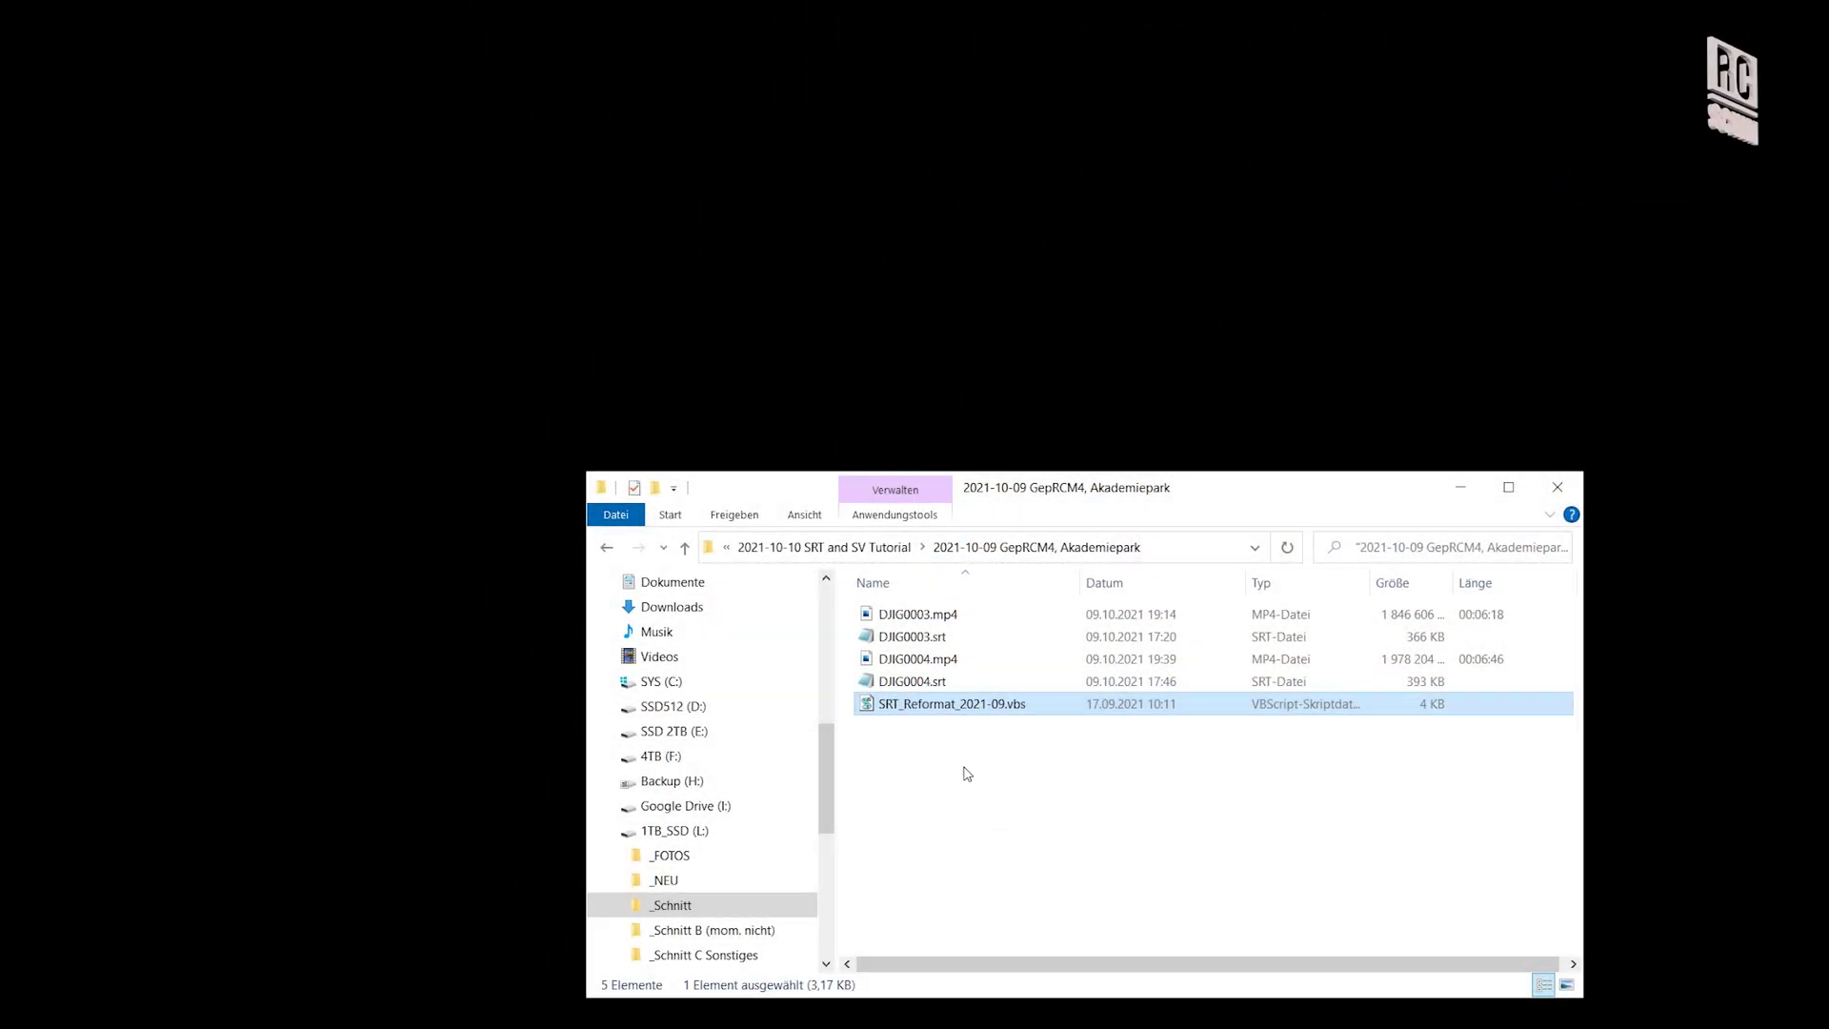
# Play DJIG0004.mp4 in VLC media player and enlarge its window to show the telemetry subtitles.
pyautogui.doubleClick(948, 708)
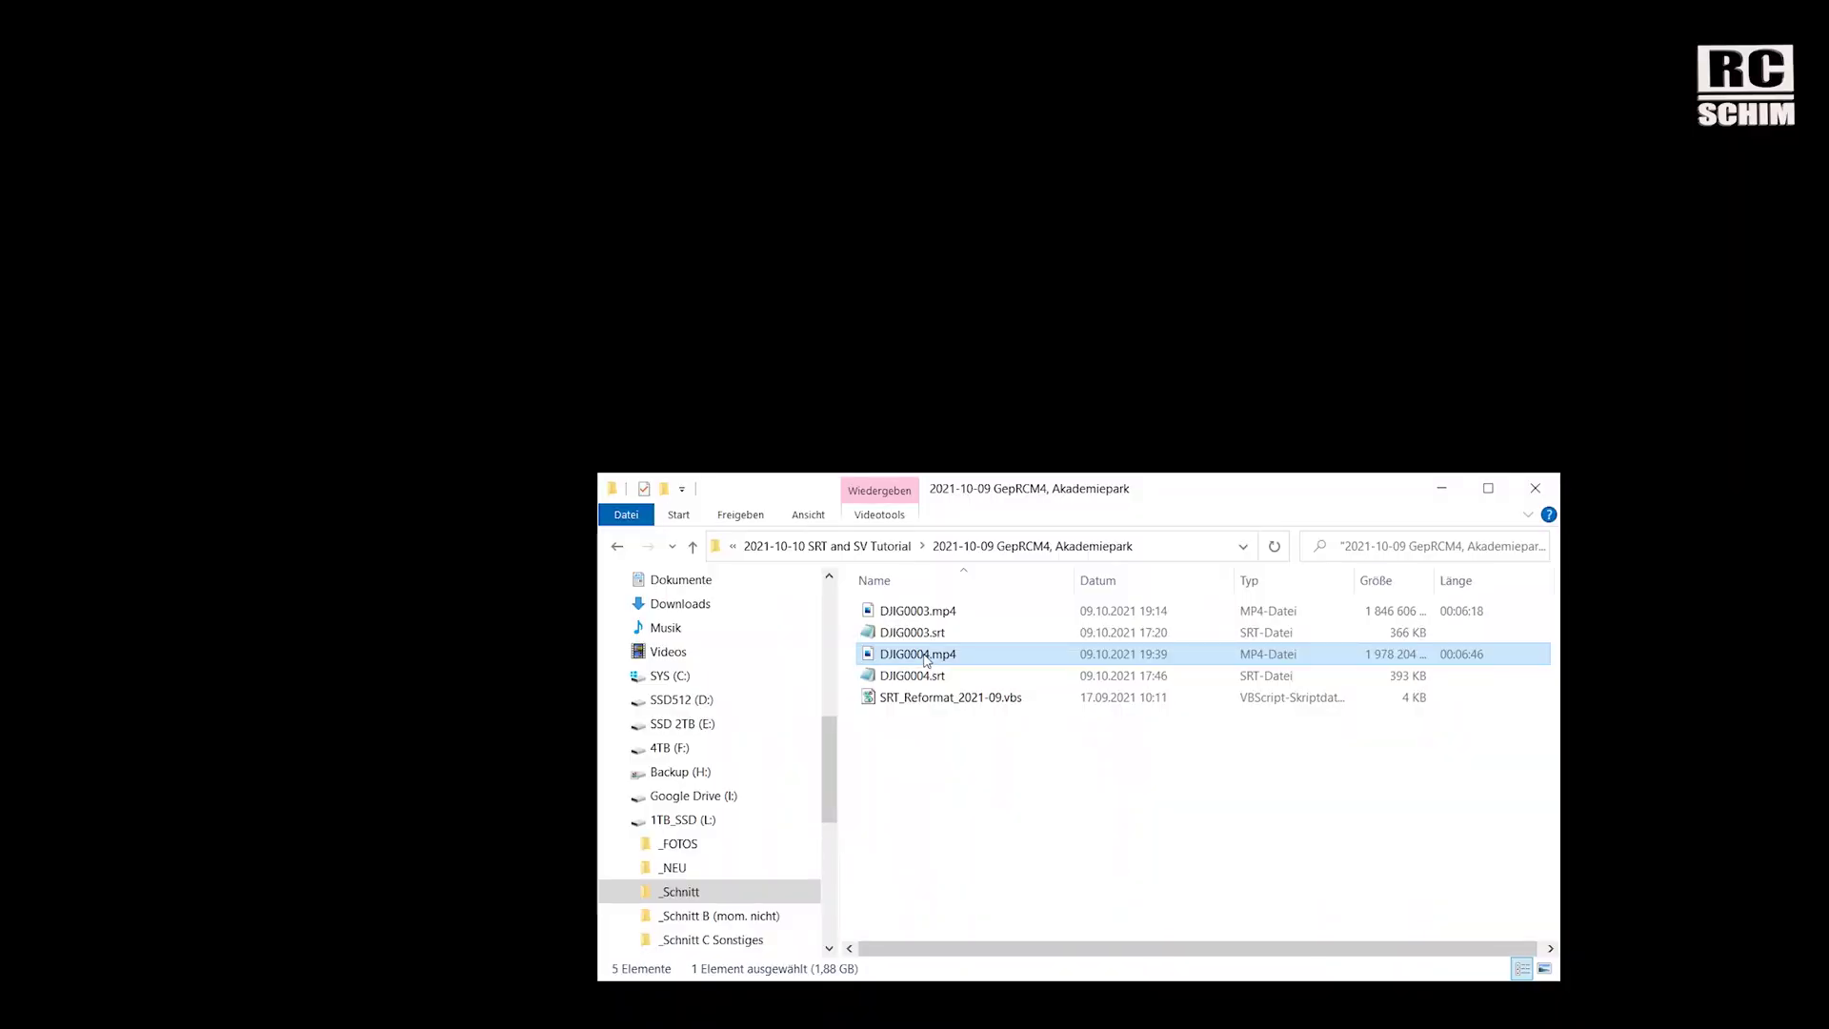
pyautogui.rightClick(926, 660)
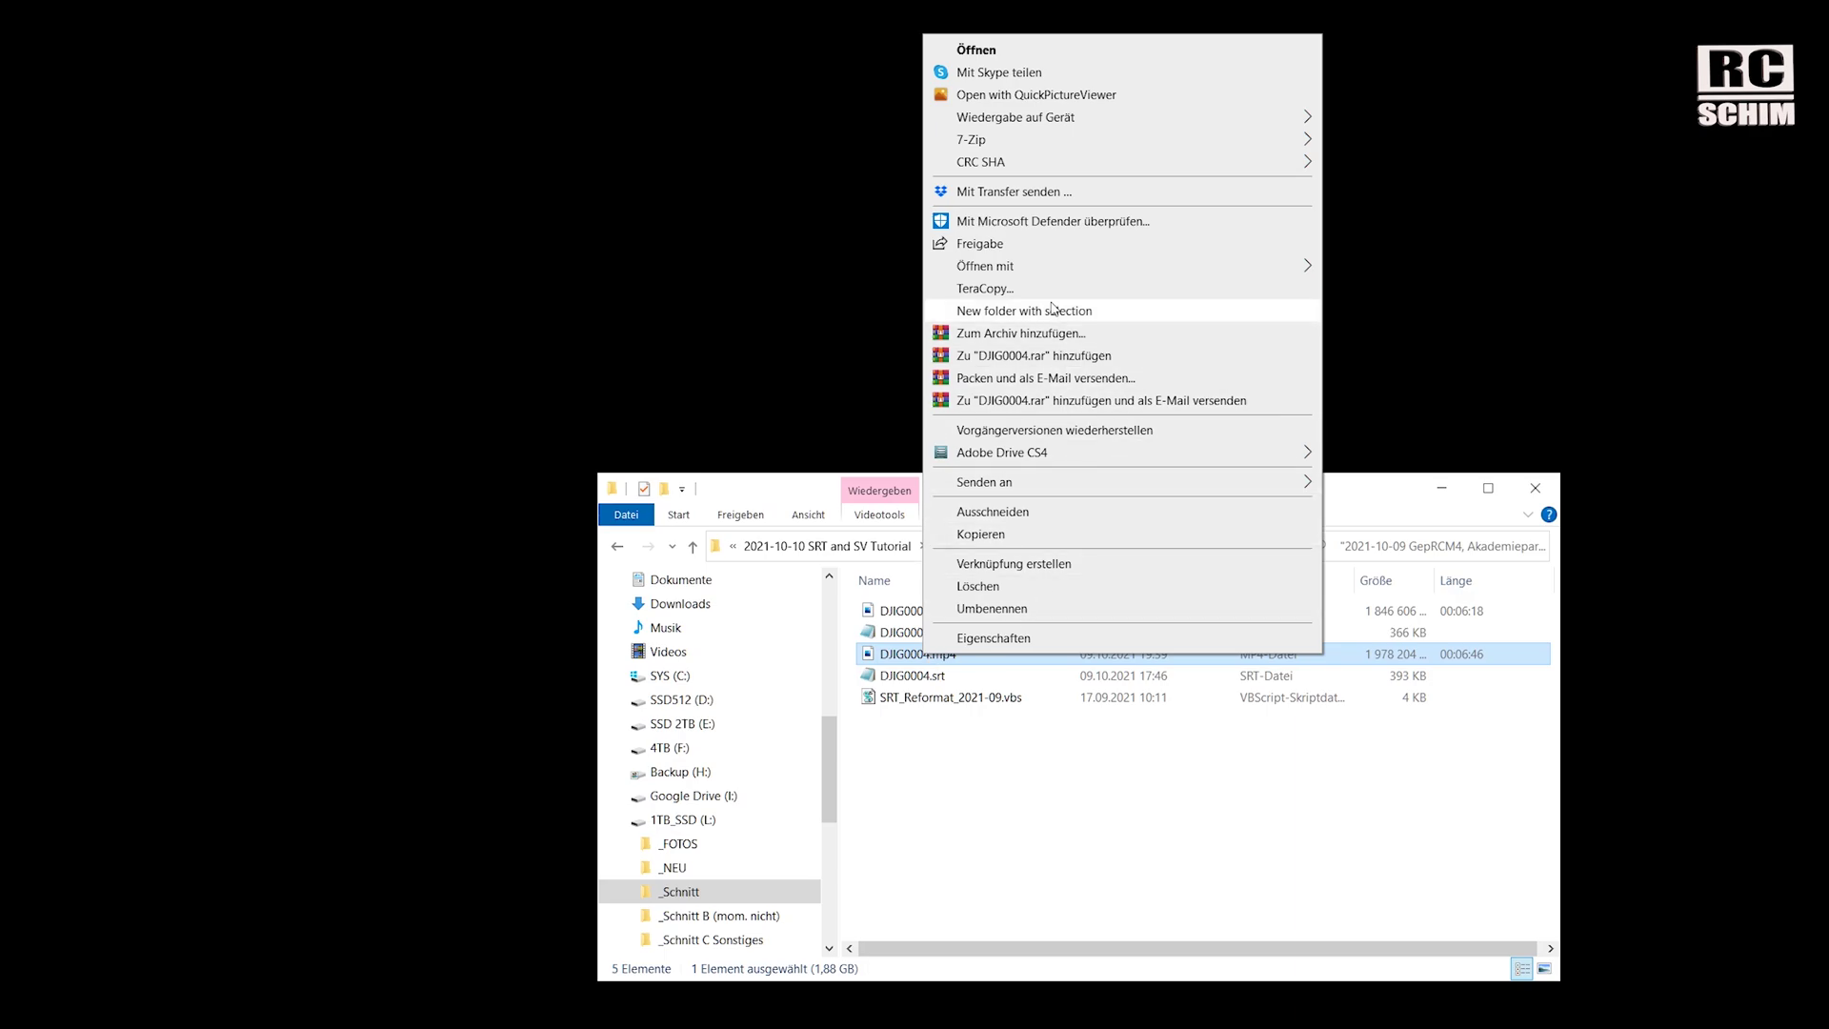
pyautogui.moveTo(1027, 271)
pyautogui.click(1429, 358)
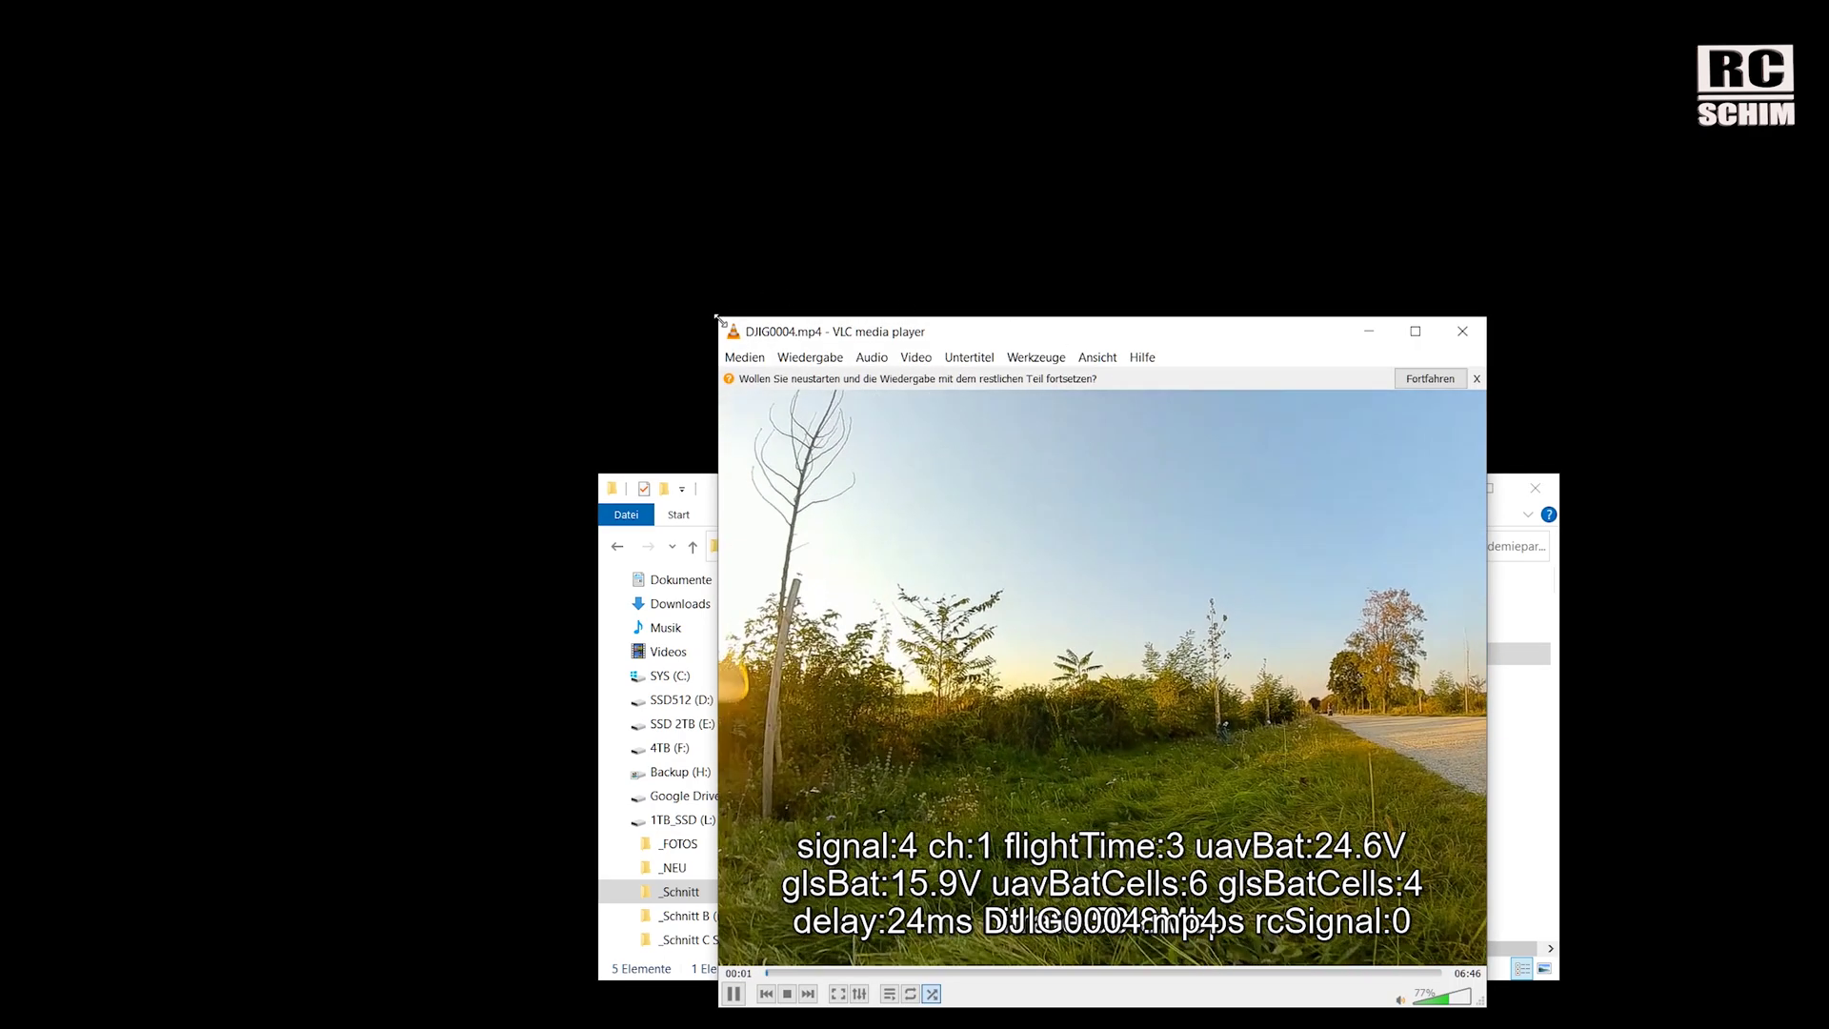
pyautogui.moveTo(732, 321); pyautogui.dragTo(348, 30)
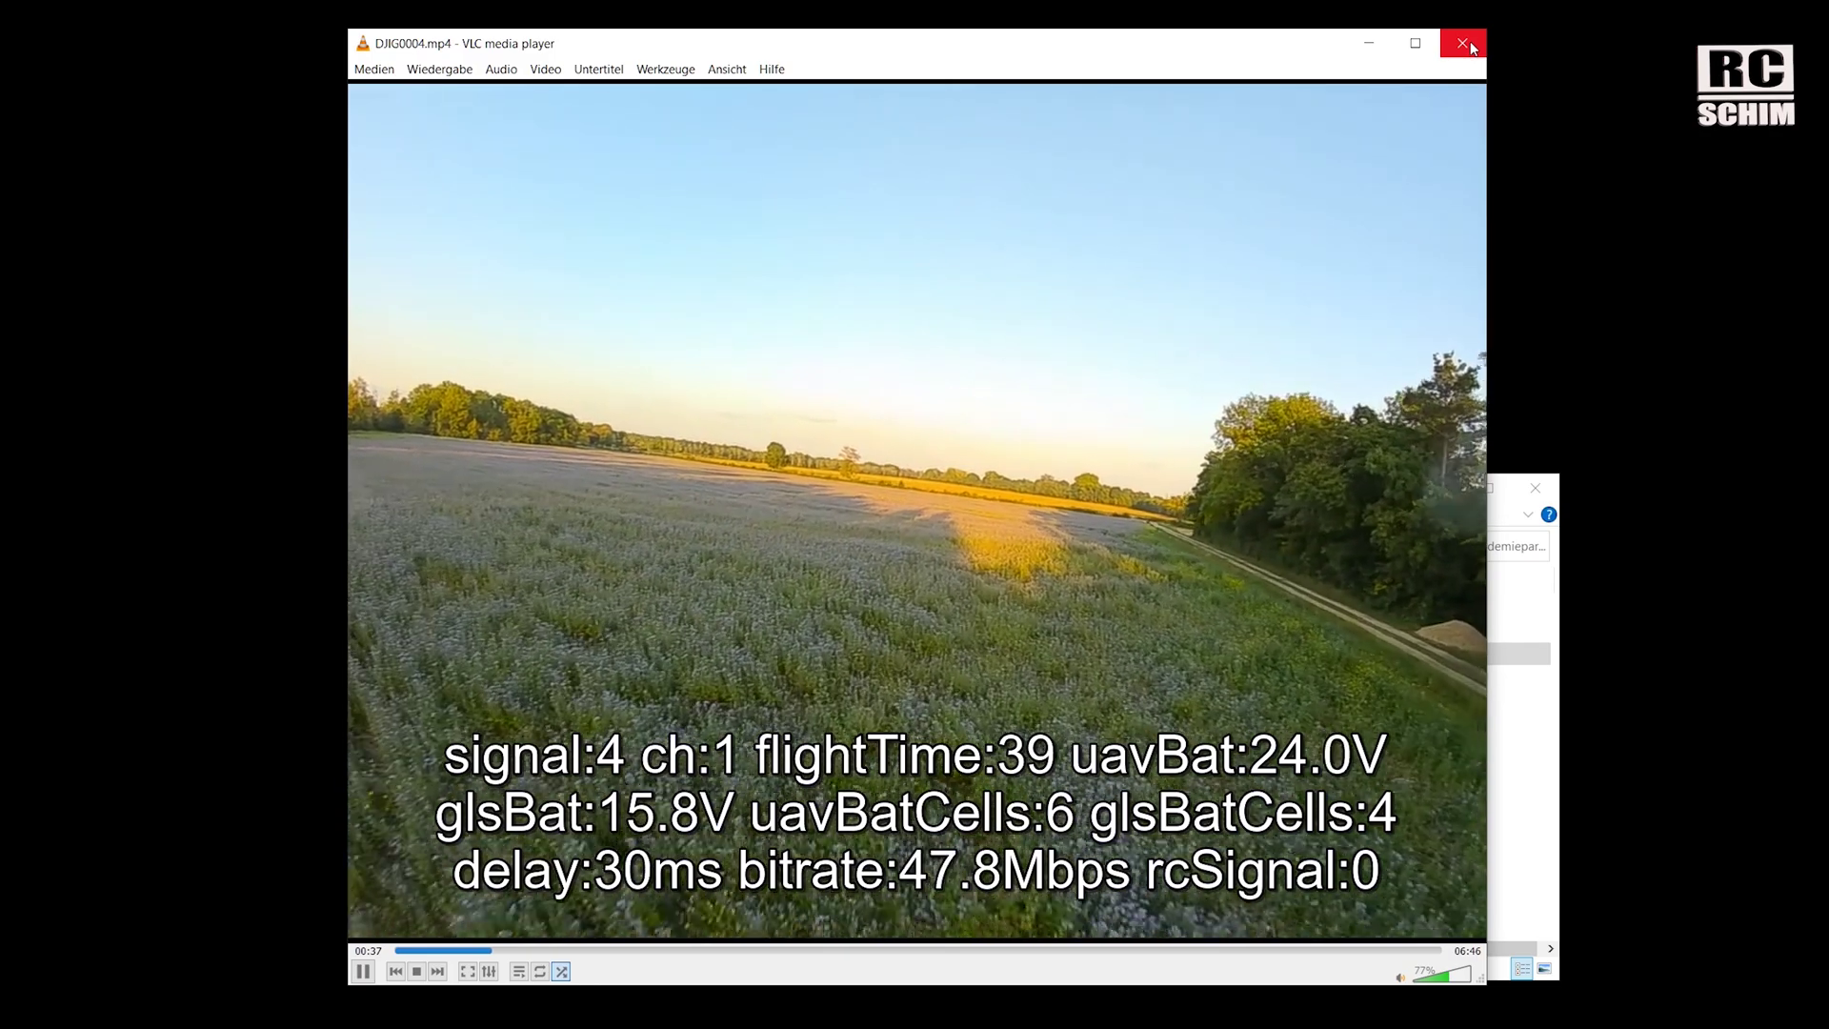
# Close VLC and highlight the first subtitle's timestamp and telemetry lines in DJIG0004.srt.
pyautogui.click(1462, 44)
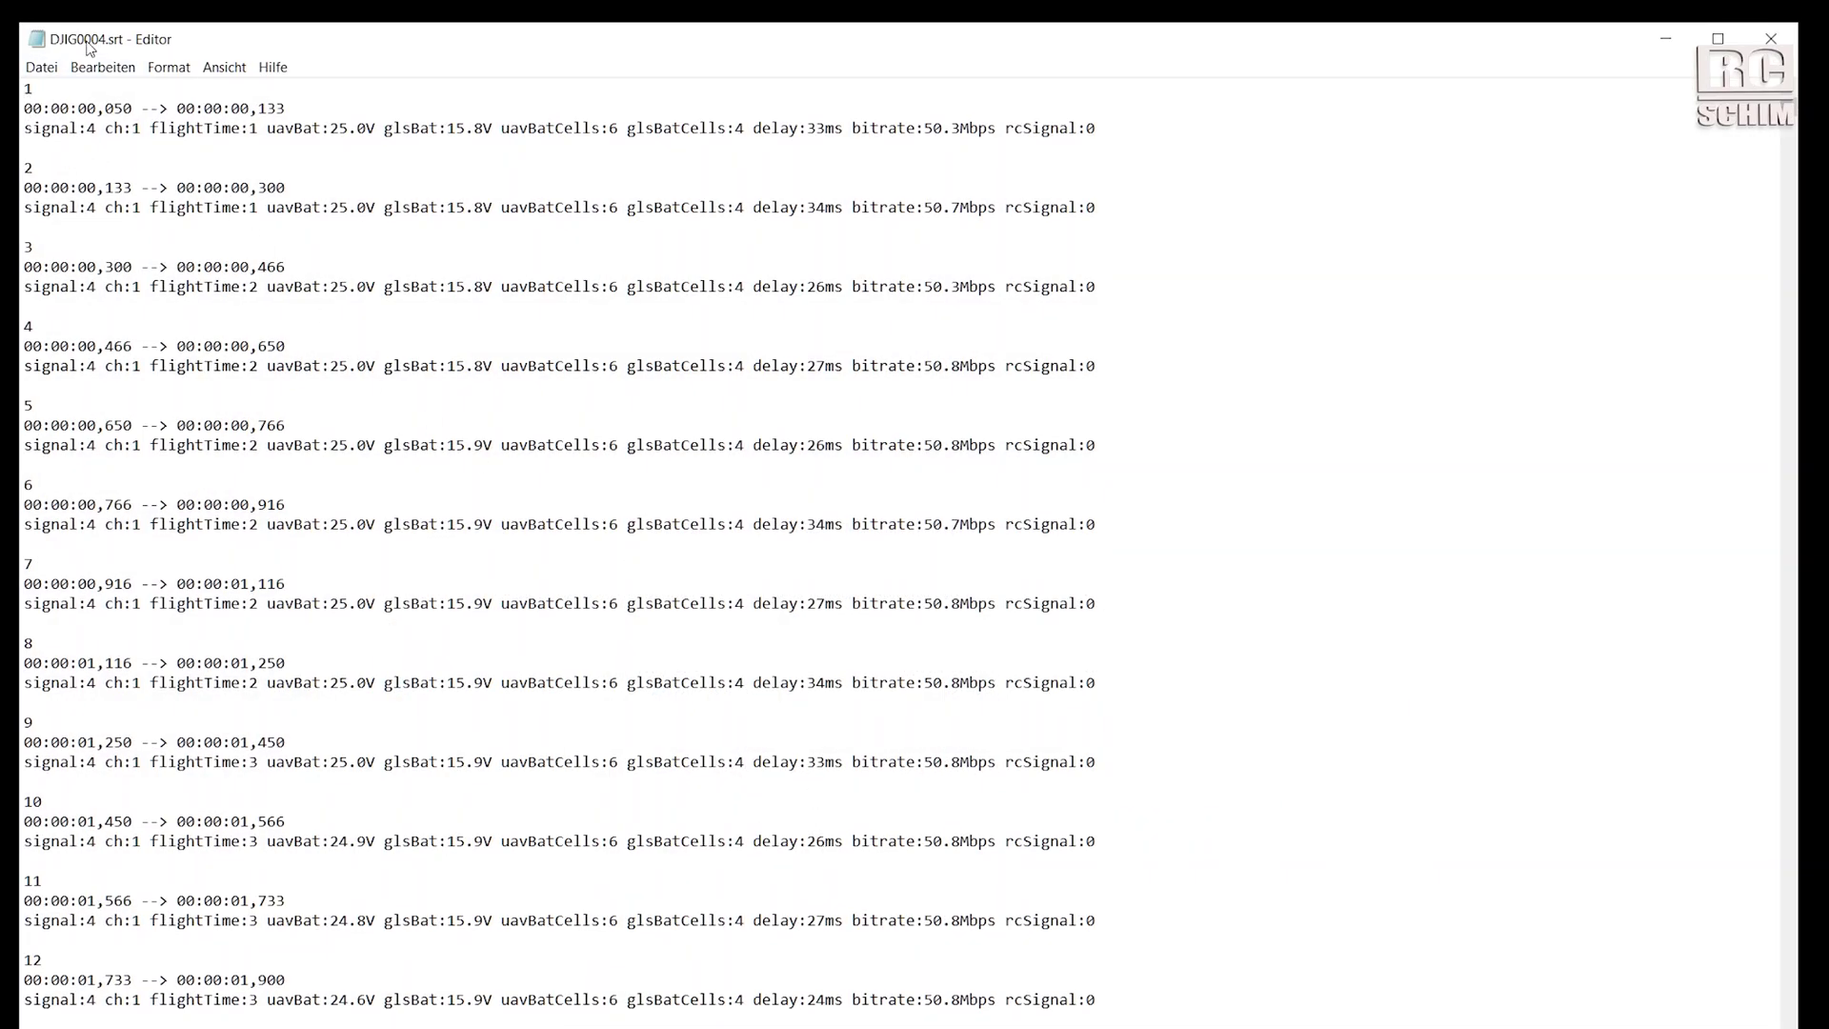
pyautogui.moveTo(24, 107); pyautogui.dragTo(285, 108)
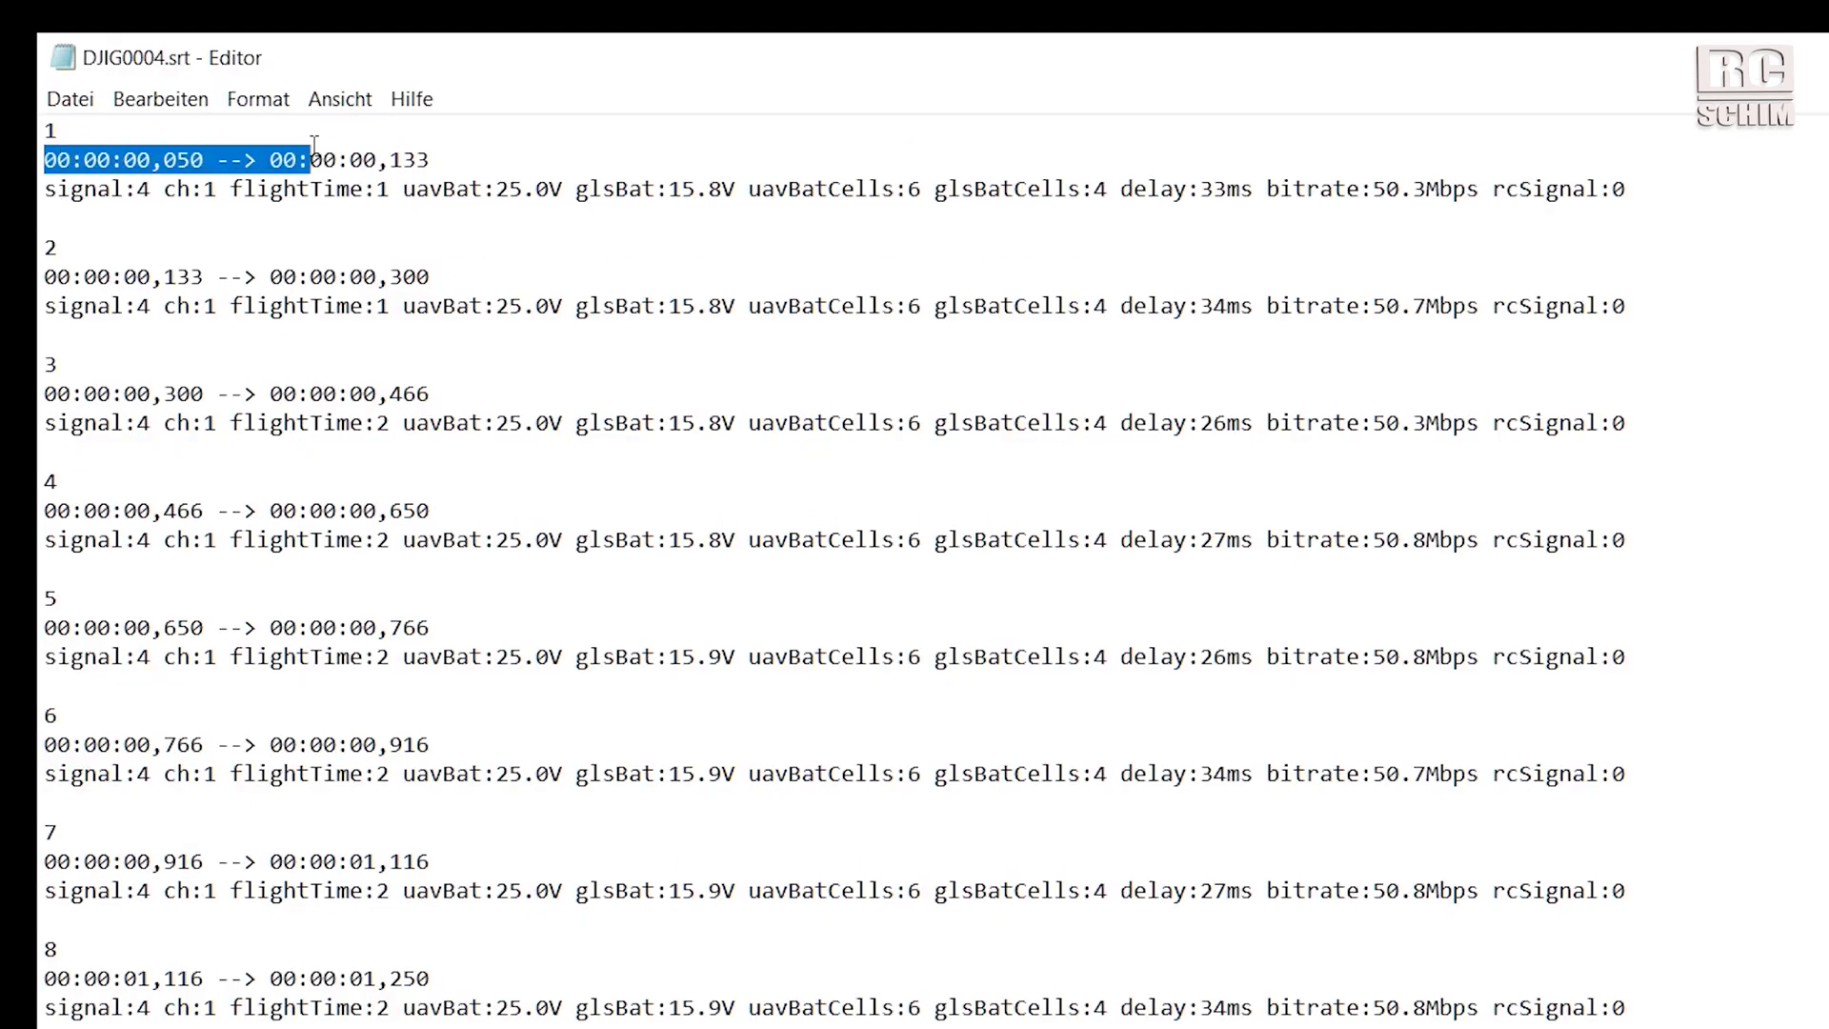
pyautogui.press('Right')
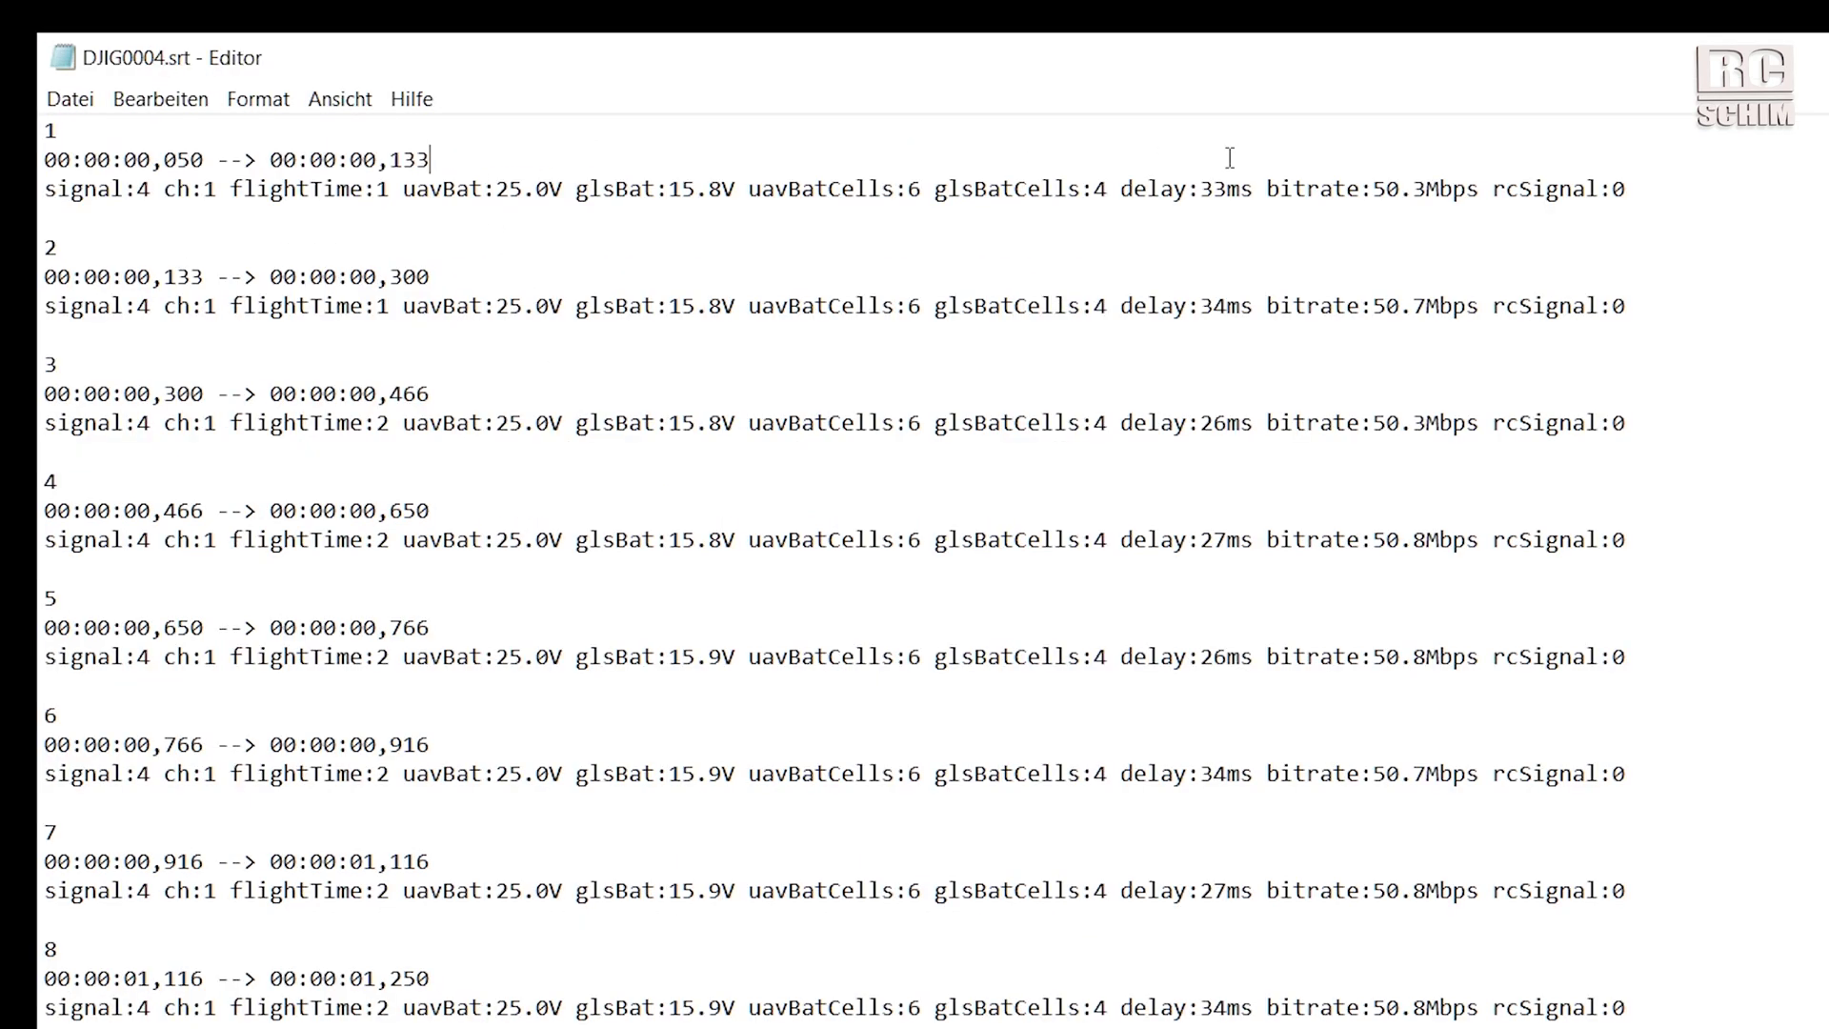
pyautogui.tripleClick(1729, 188)
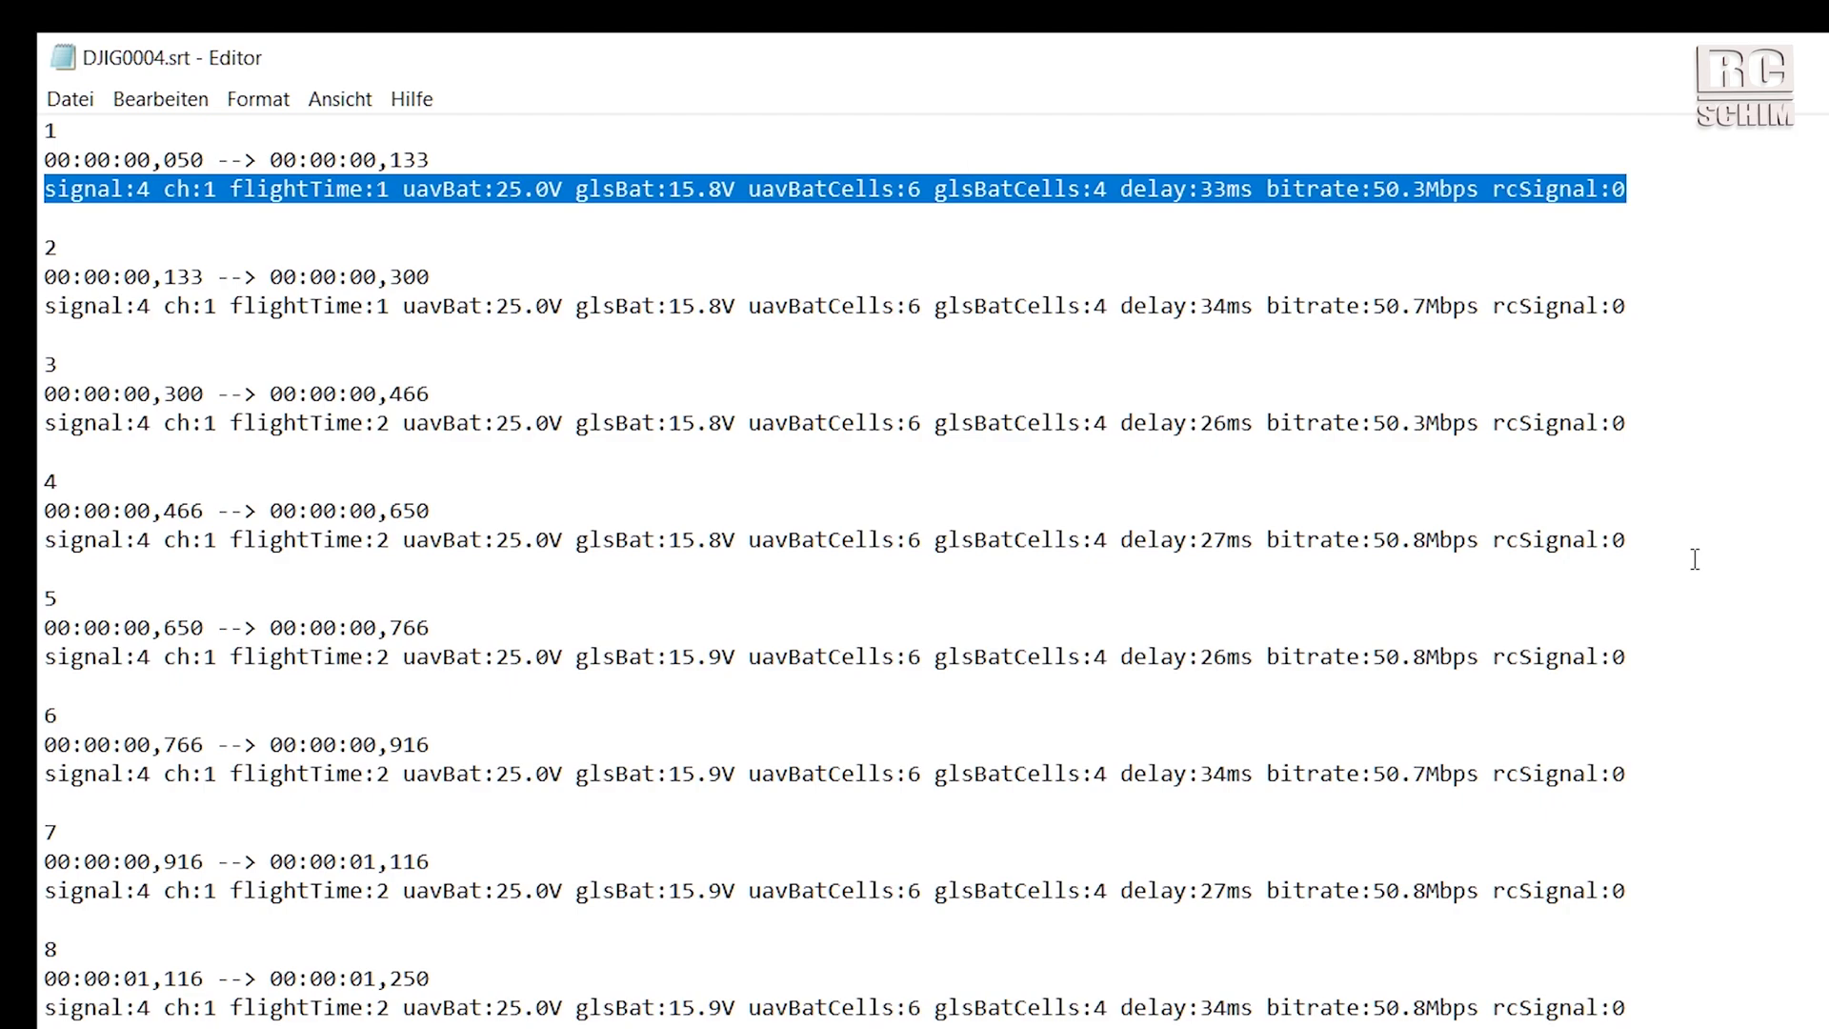
pyautogui.click(1687, 191)
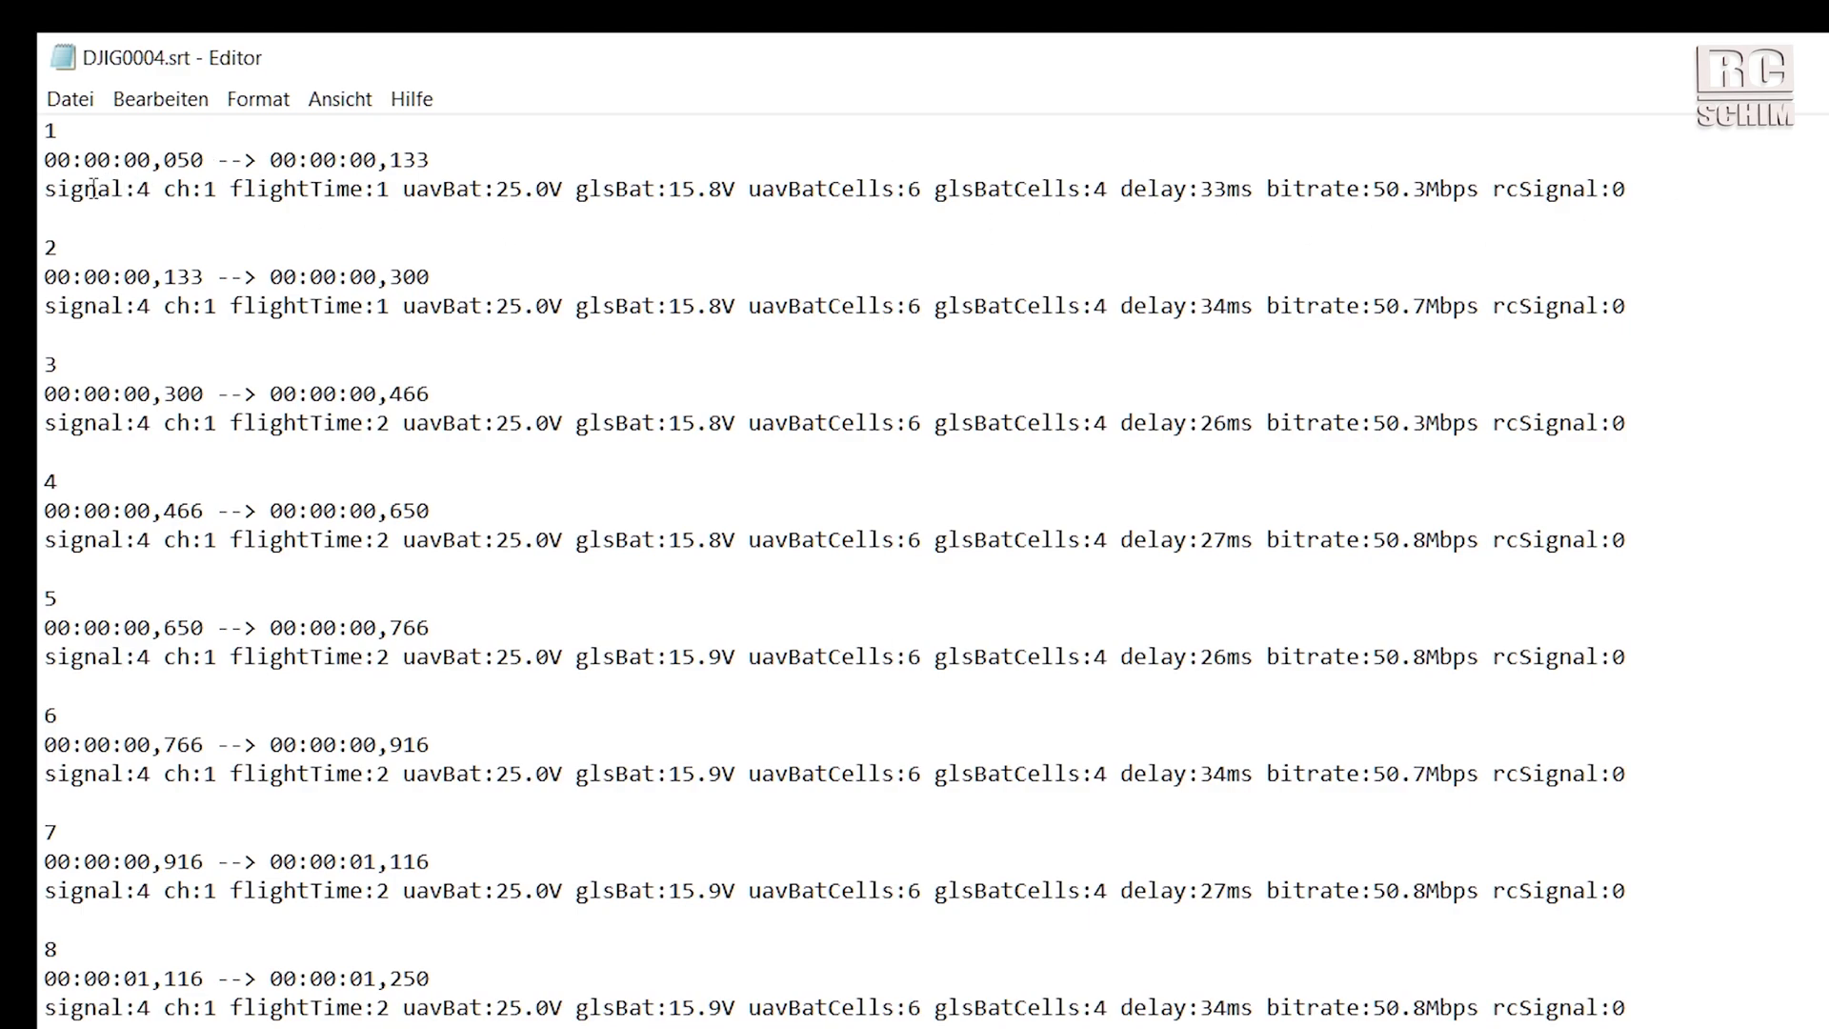
# Highlight the uavBat 25.0V, delay, bitrate and rcSignal values on the telemetry line.
pyautogui.moveTo(93, 189); pyautogui.dragTo(974, 191)
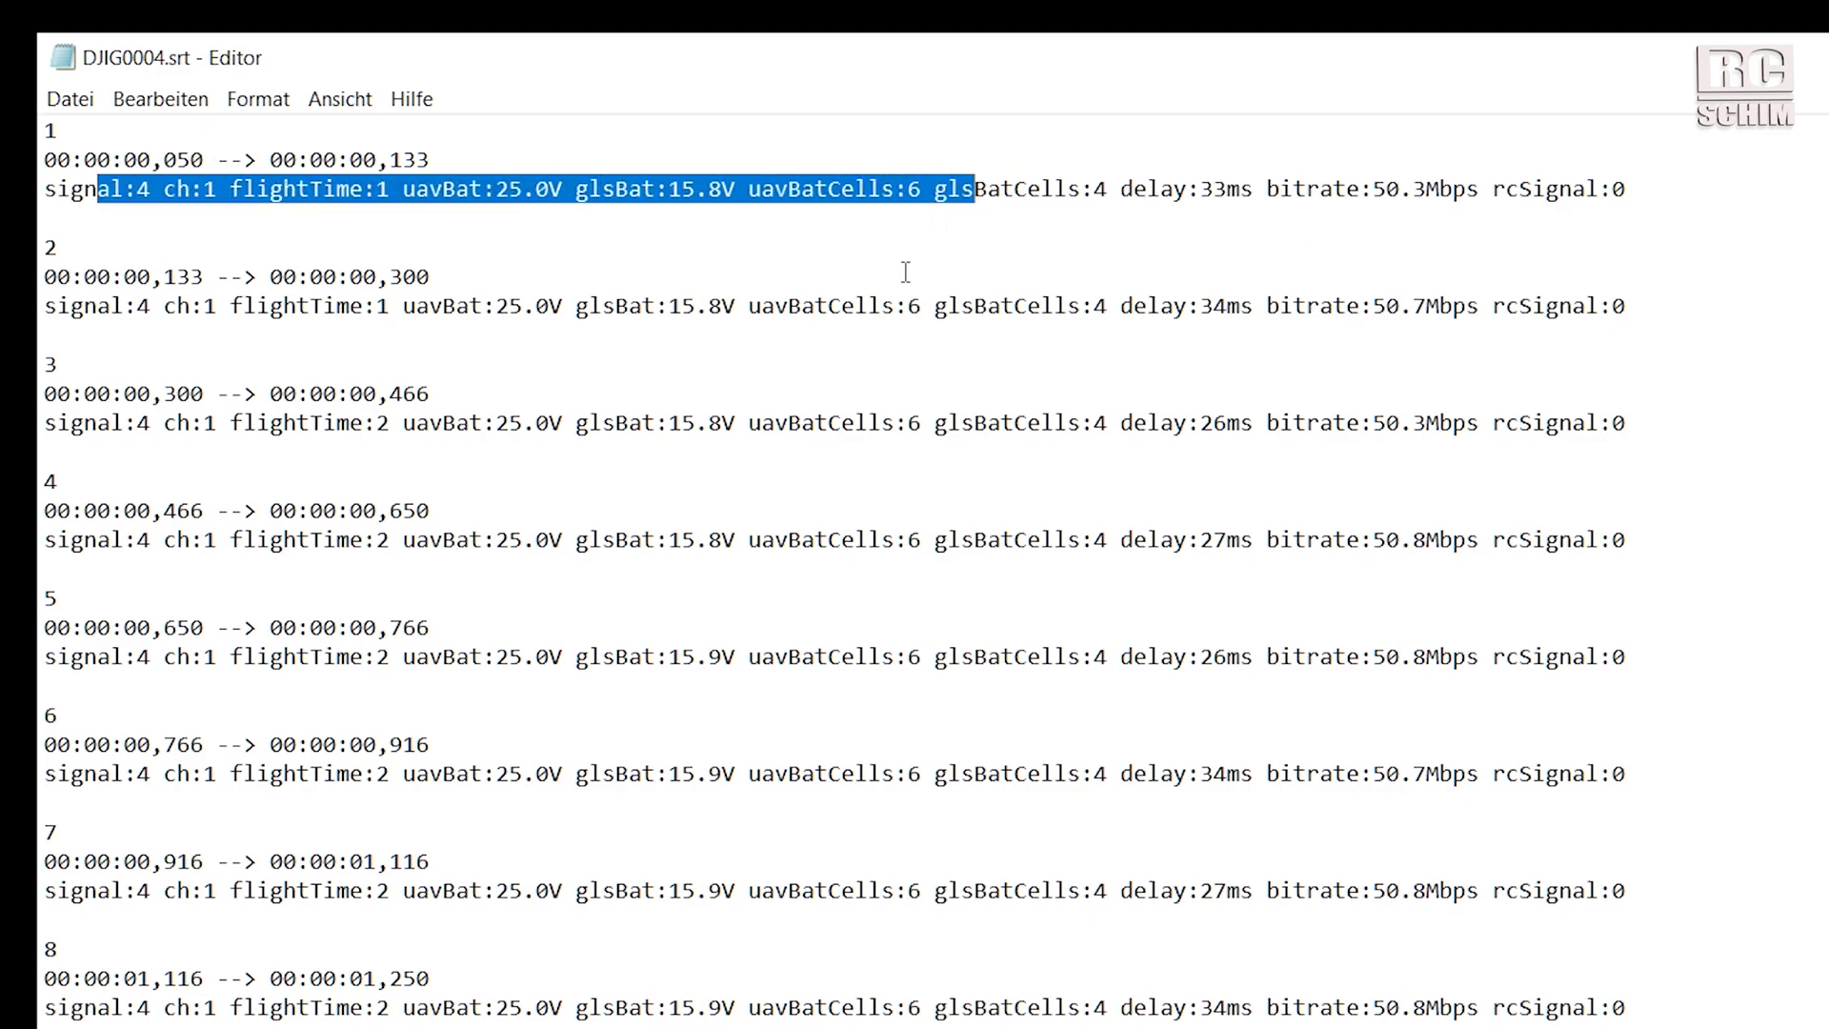
pyautogui.doubleClick(503, 195)
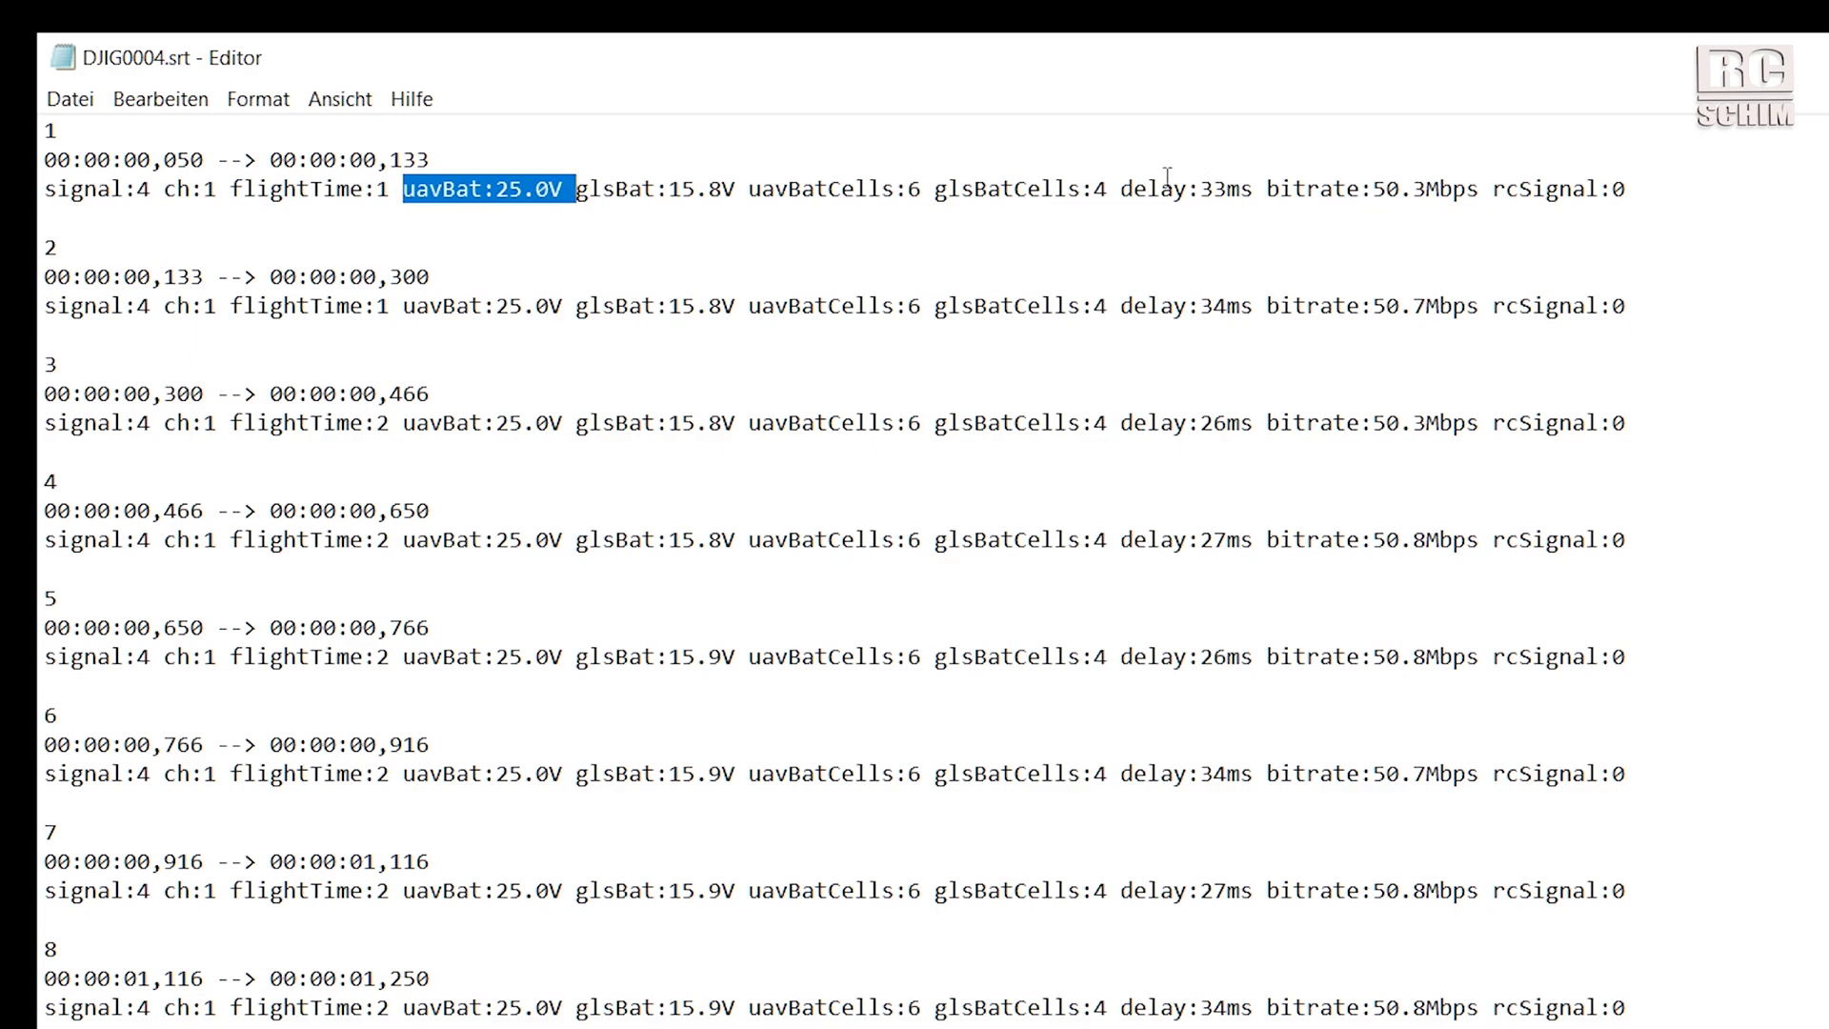
pyautogui.moveTo(1133, 188); pyautogui.dragTo(1672, 194)
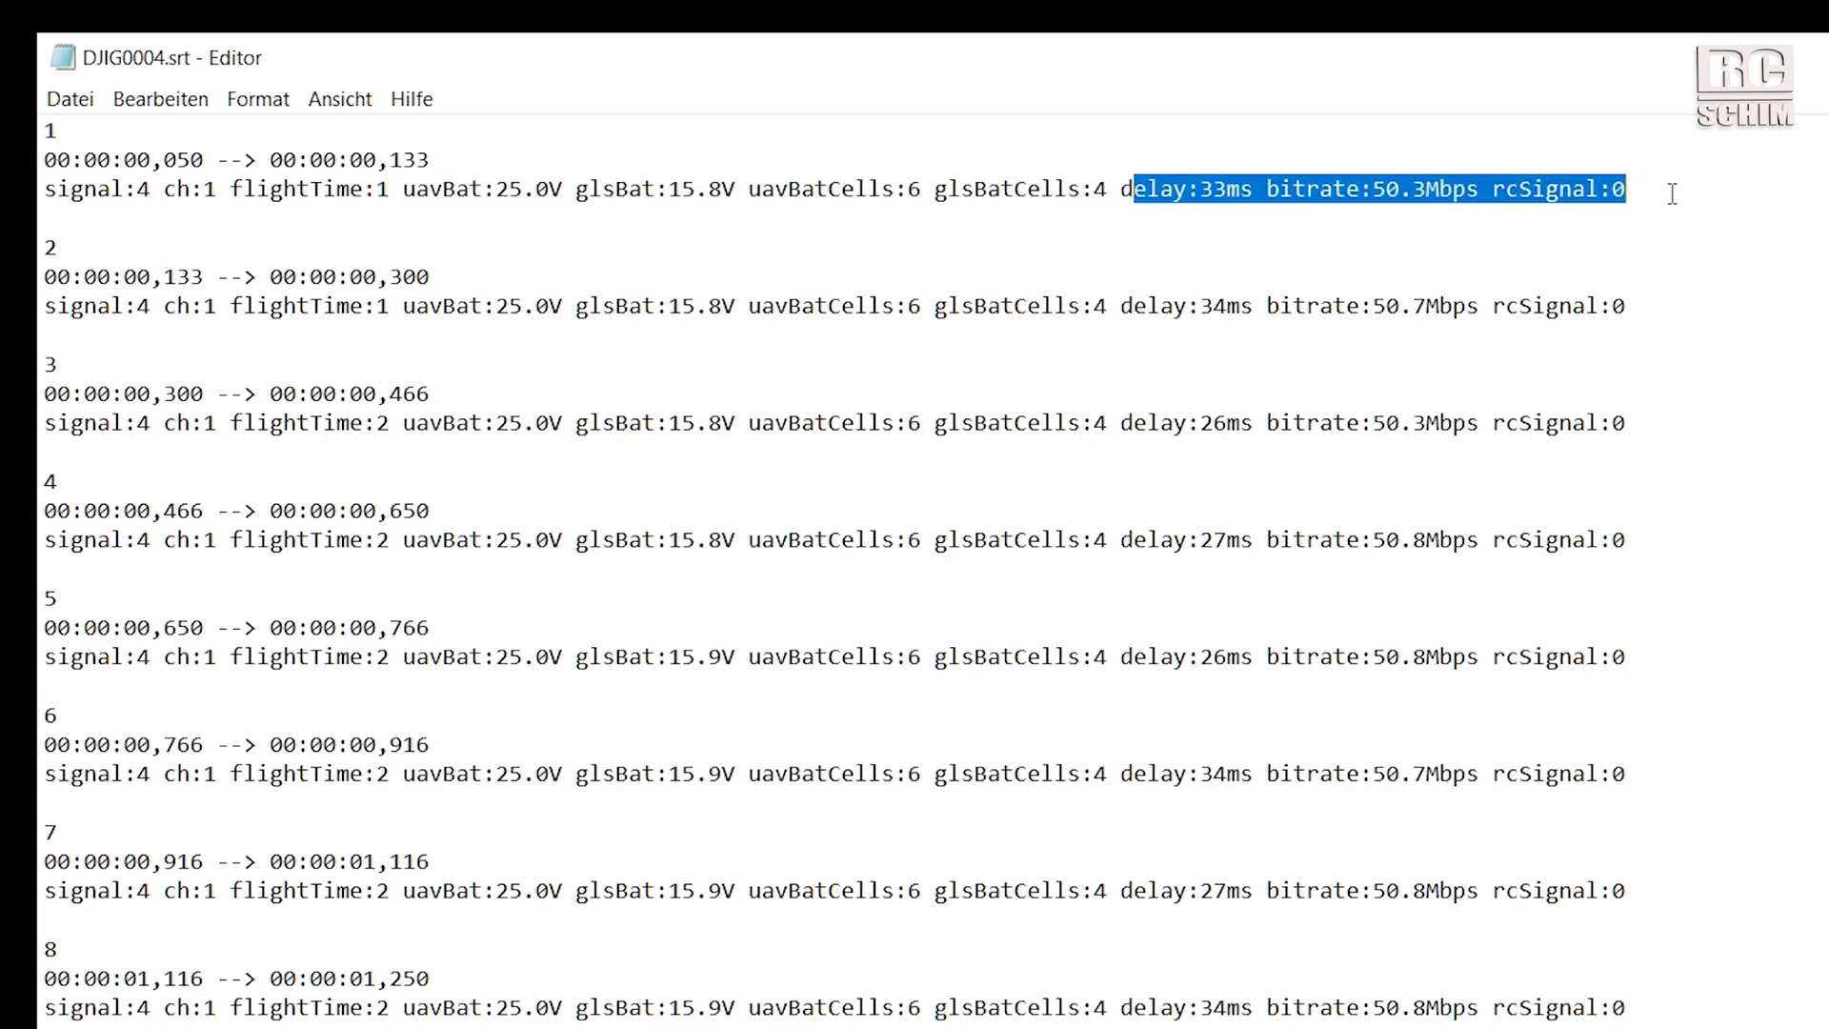
pyautogui.click(1667, 190)
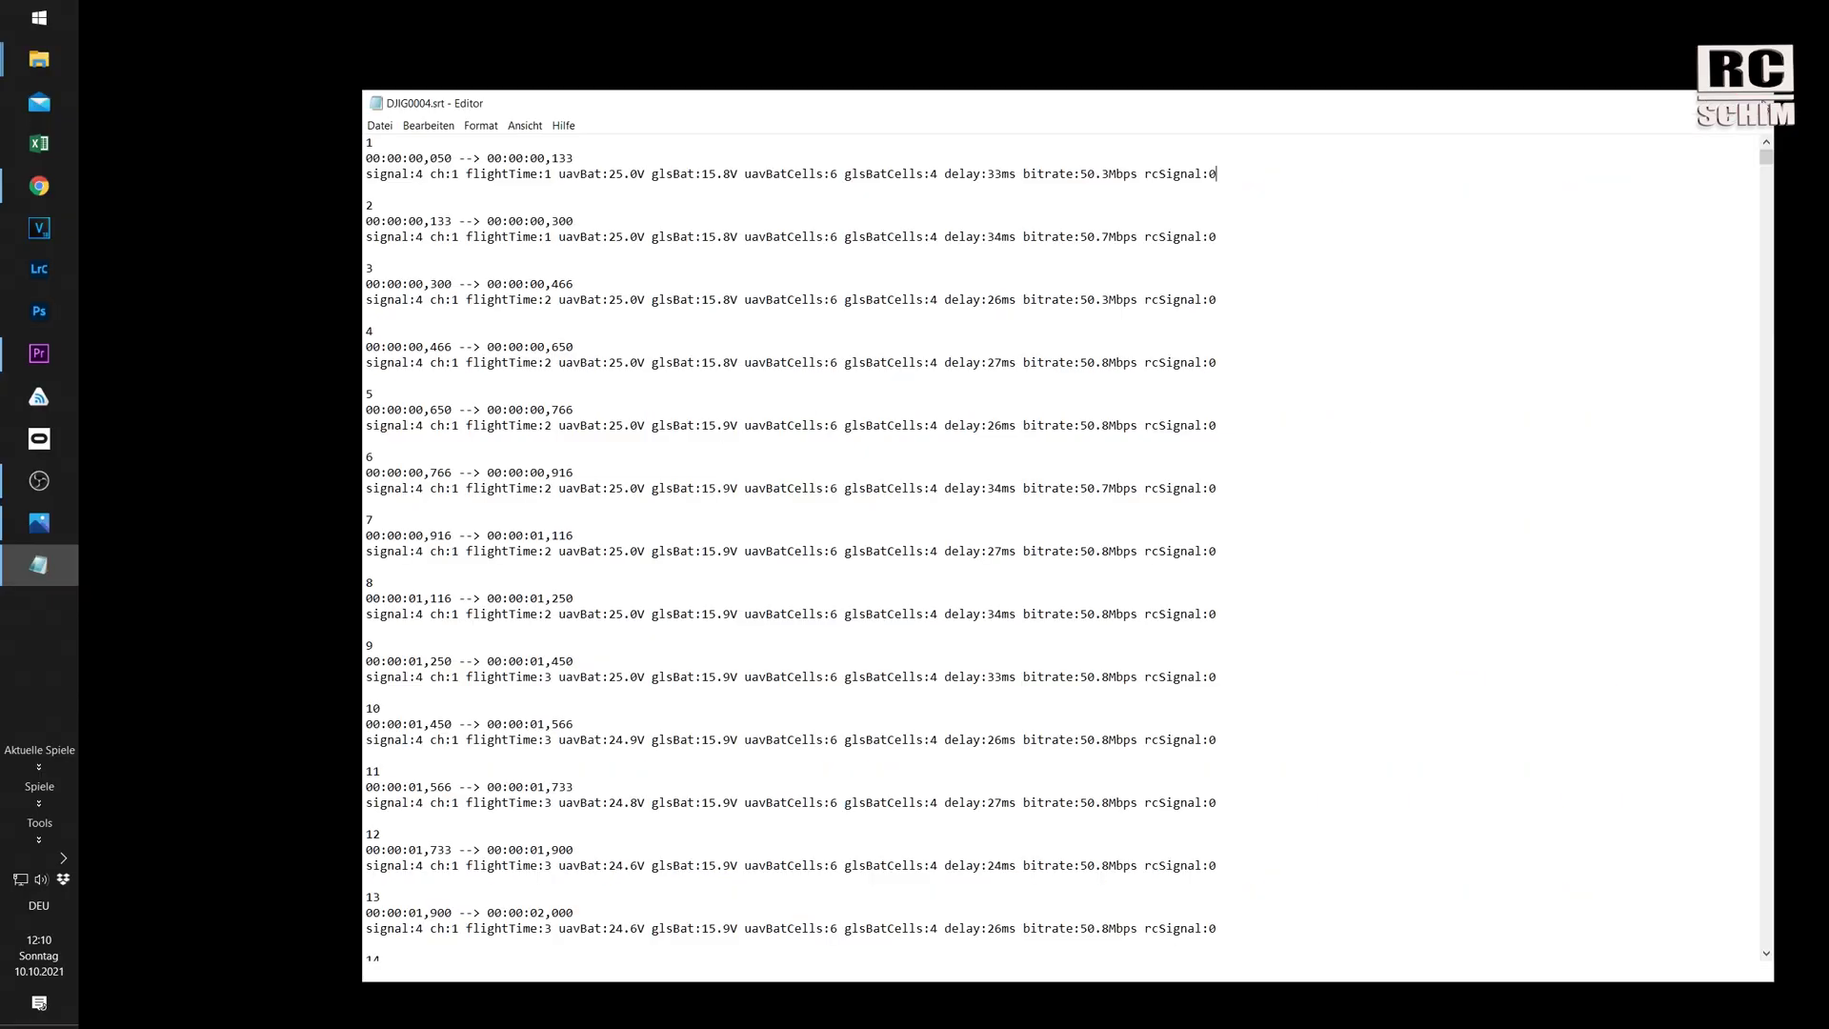
# Close Notepad, run SRT_Reformat_2021-09.vbs, and open the resulting DJIG0003_formatted.srt.
pyautogui.hotkey('alt', 'F4')
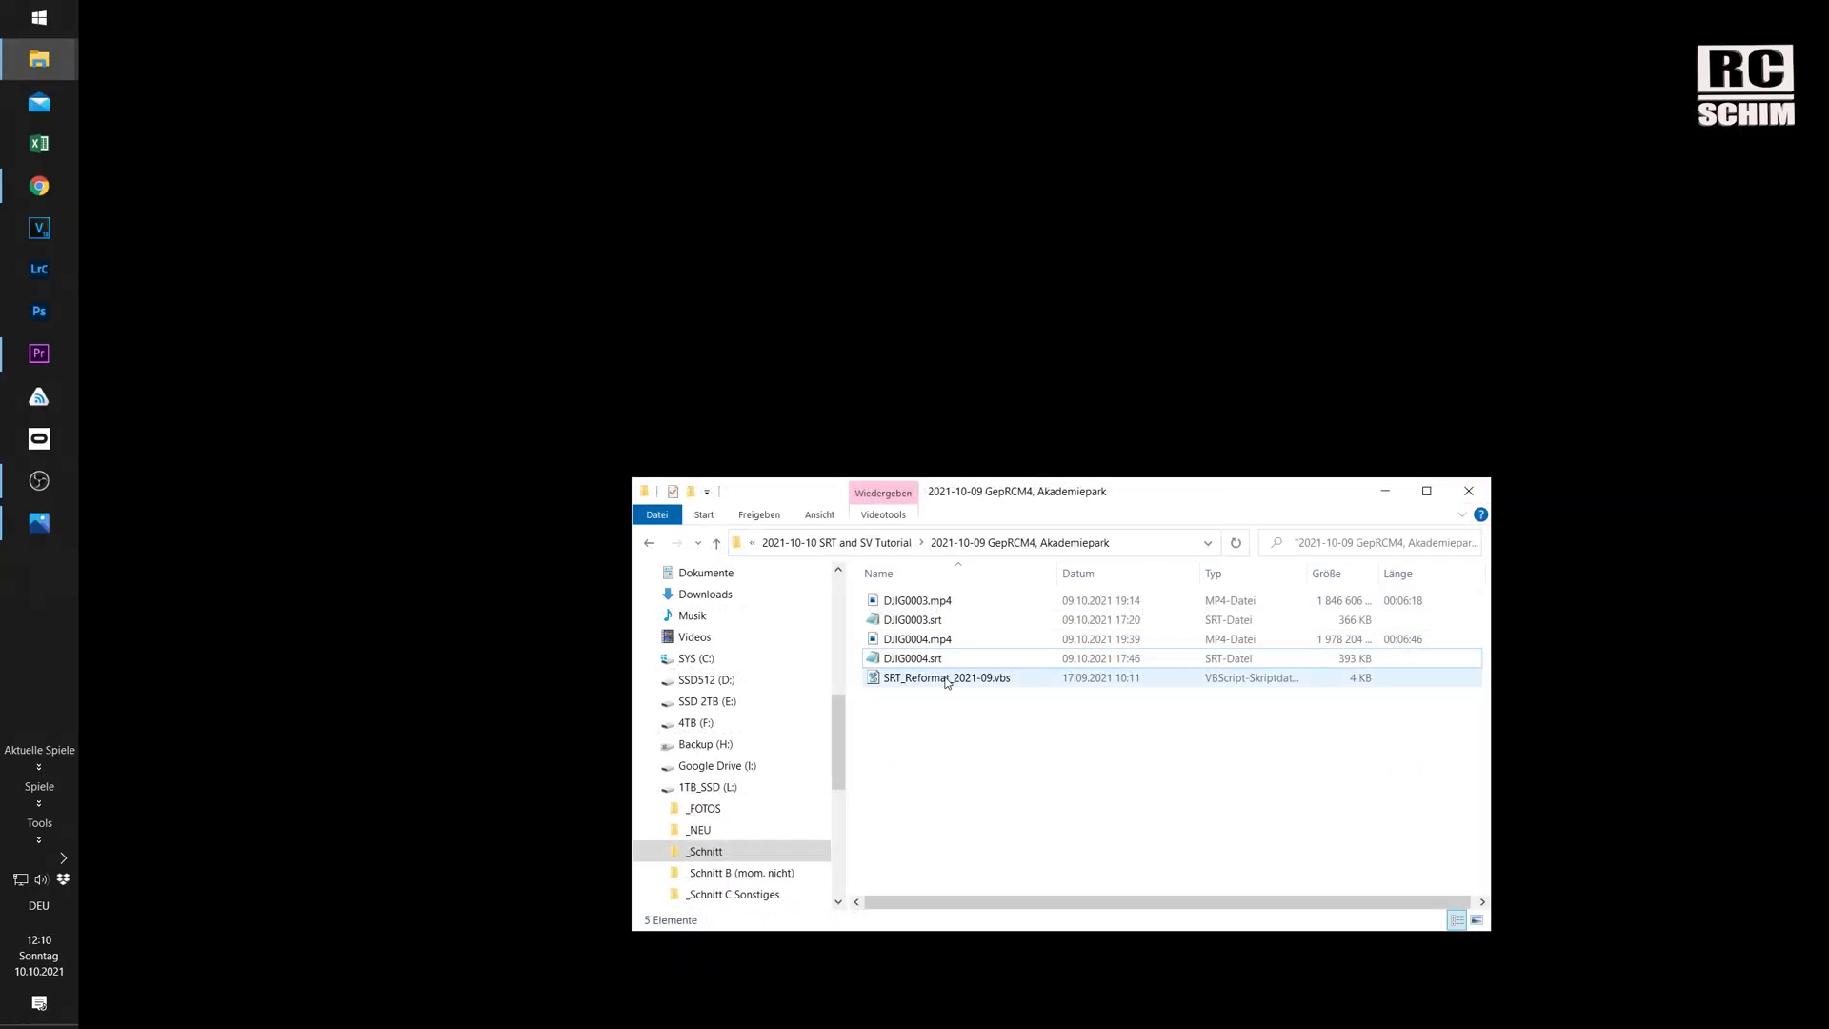
pyautogui.click(938, 620)
pyautogui.click(967, 750)
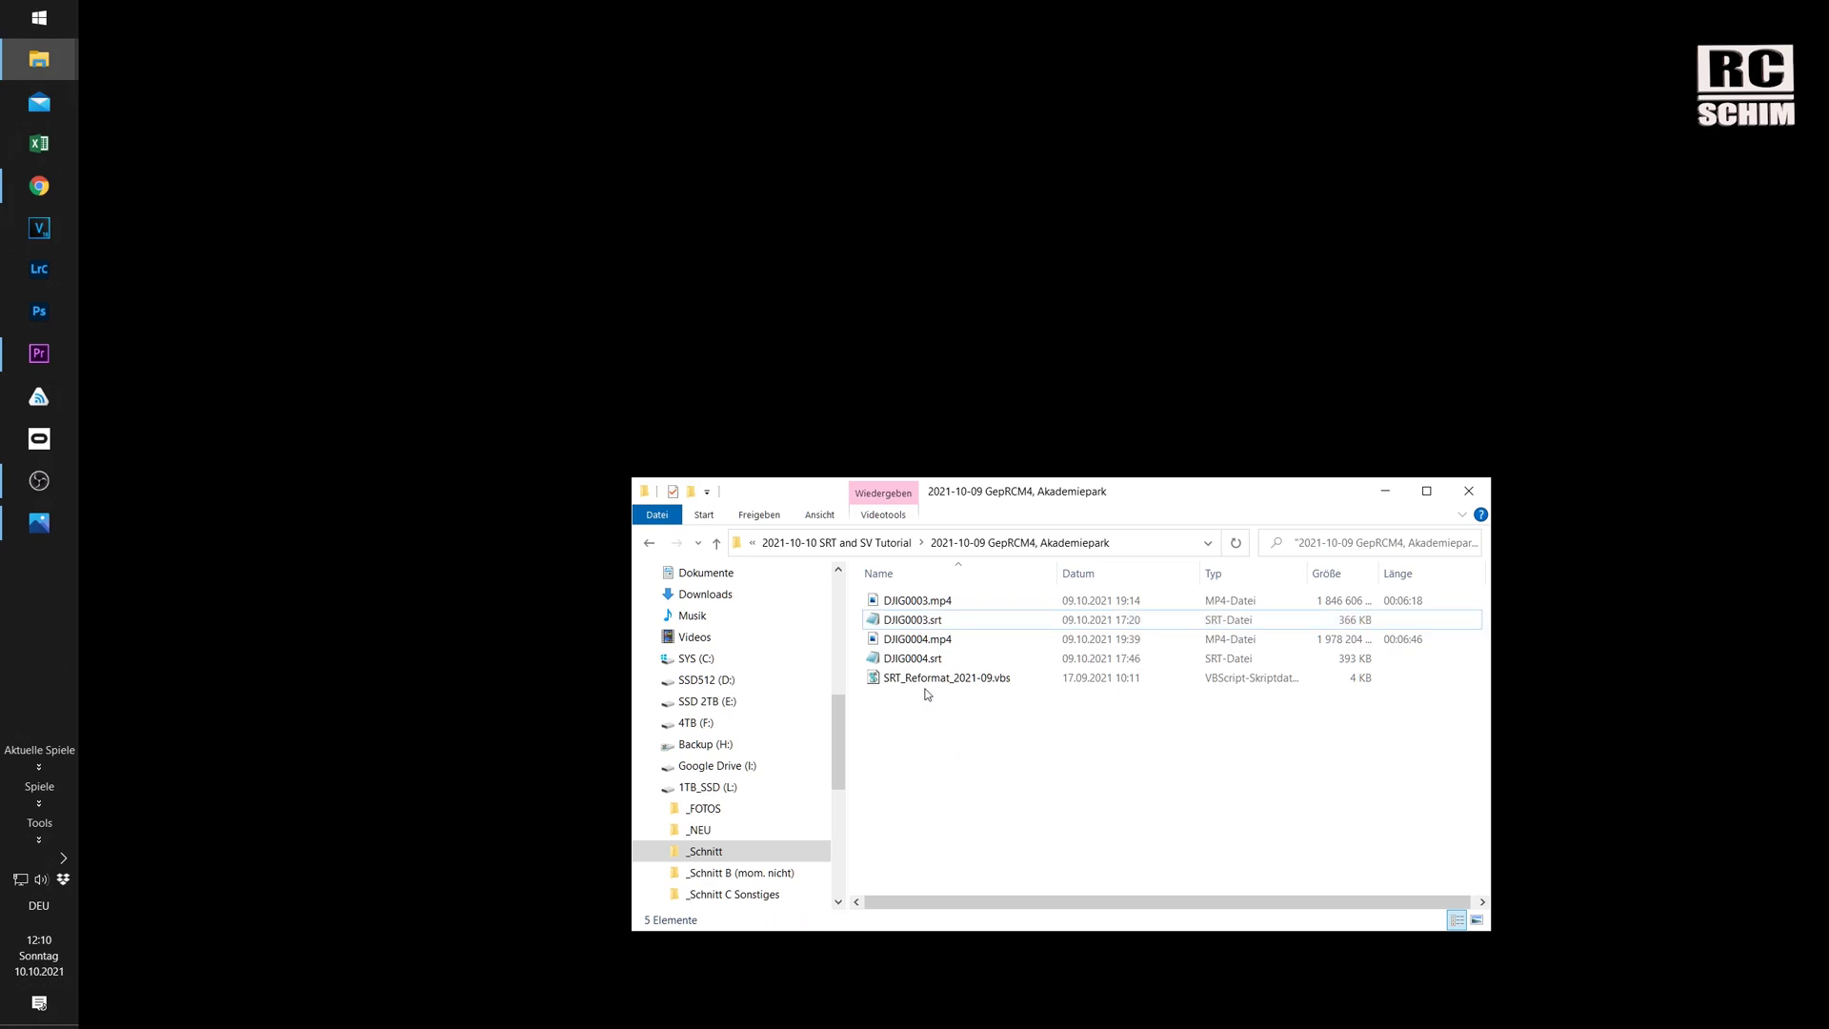
pyautogui.doubleClick(916, 679)
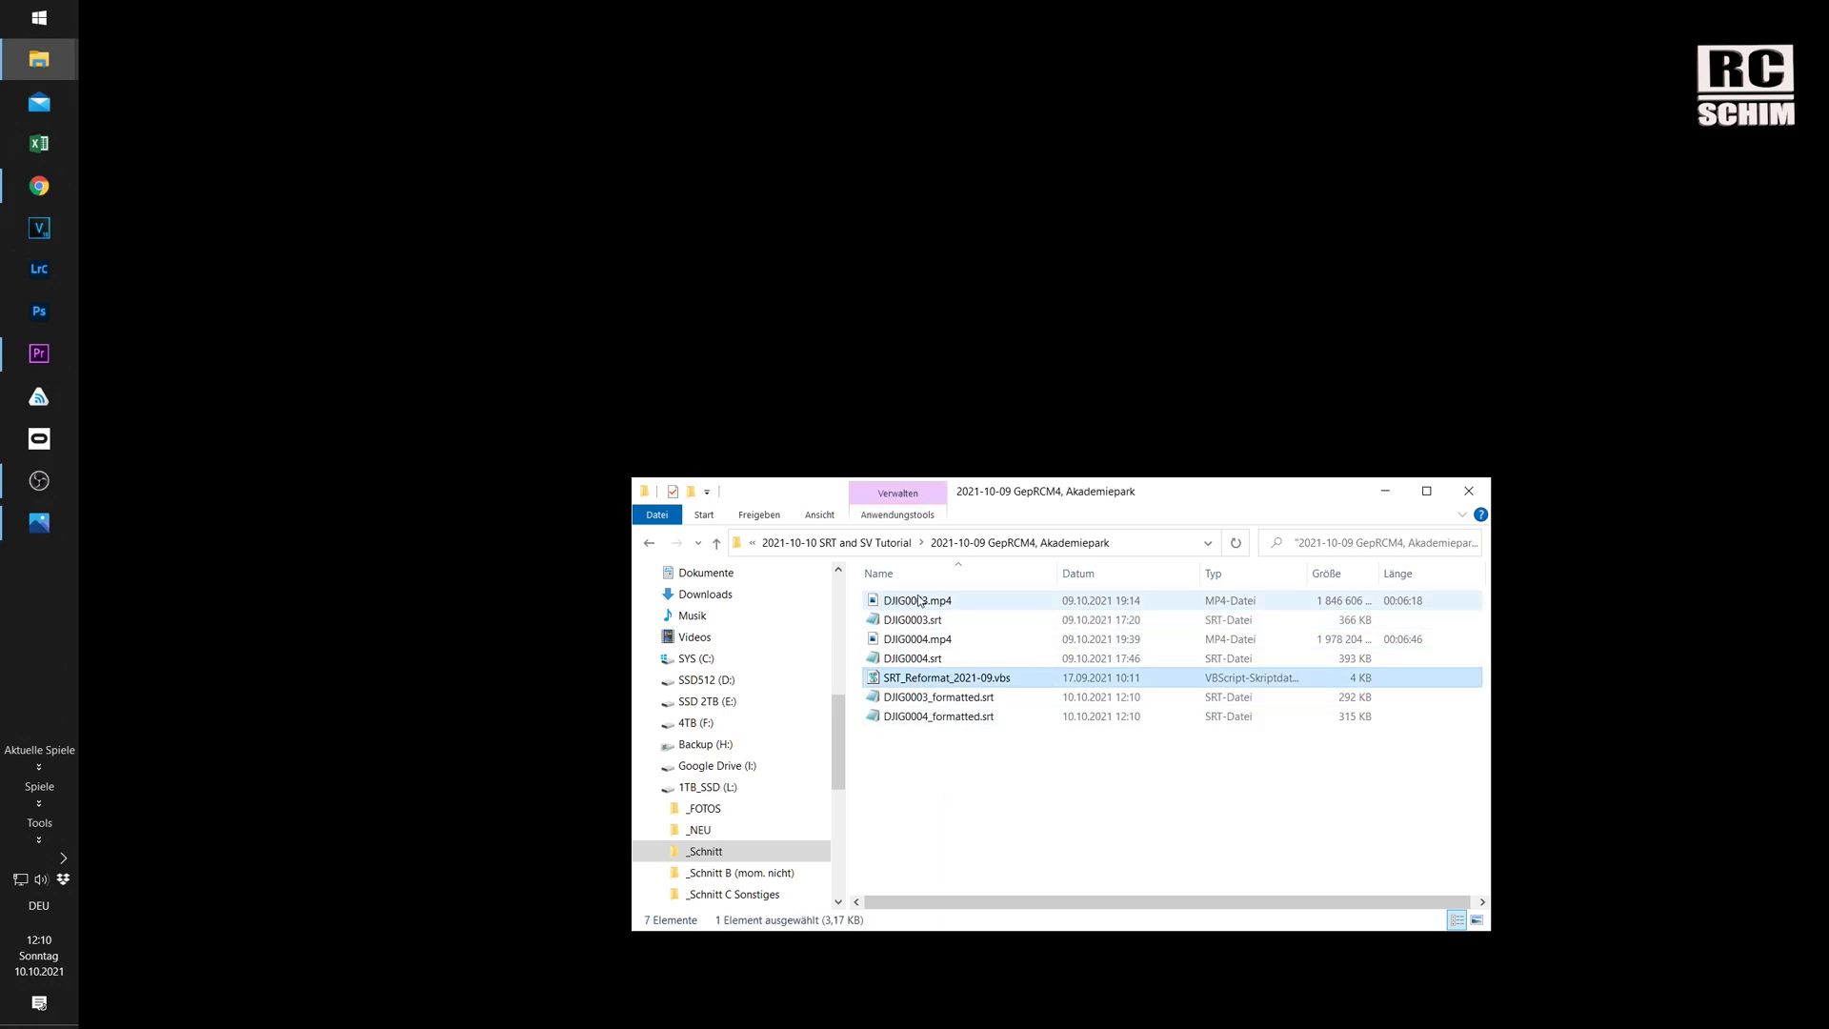
pyautogui.click(942, 790)
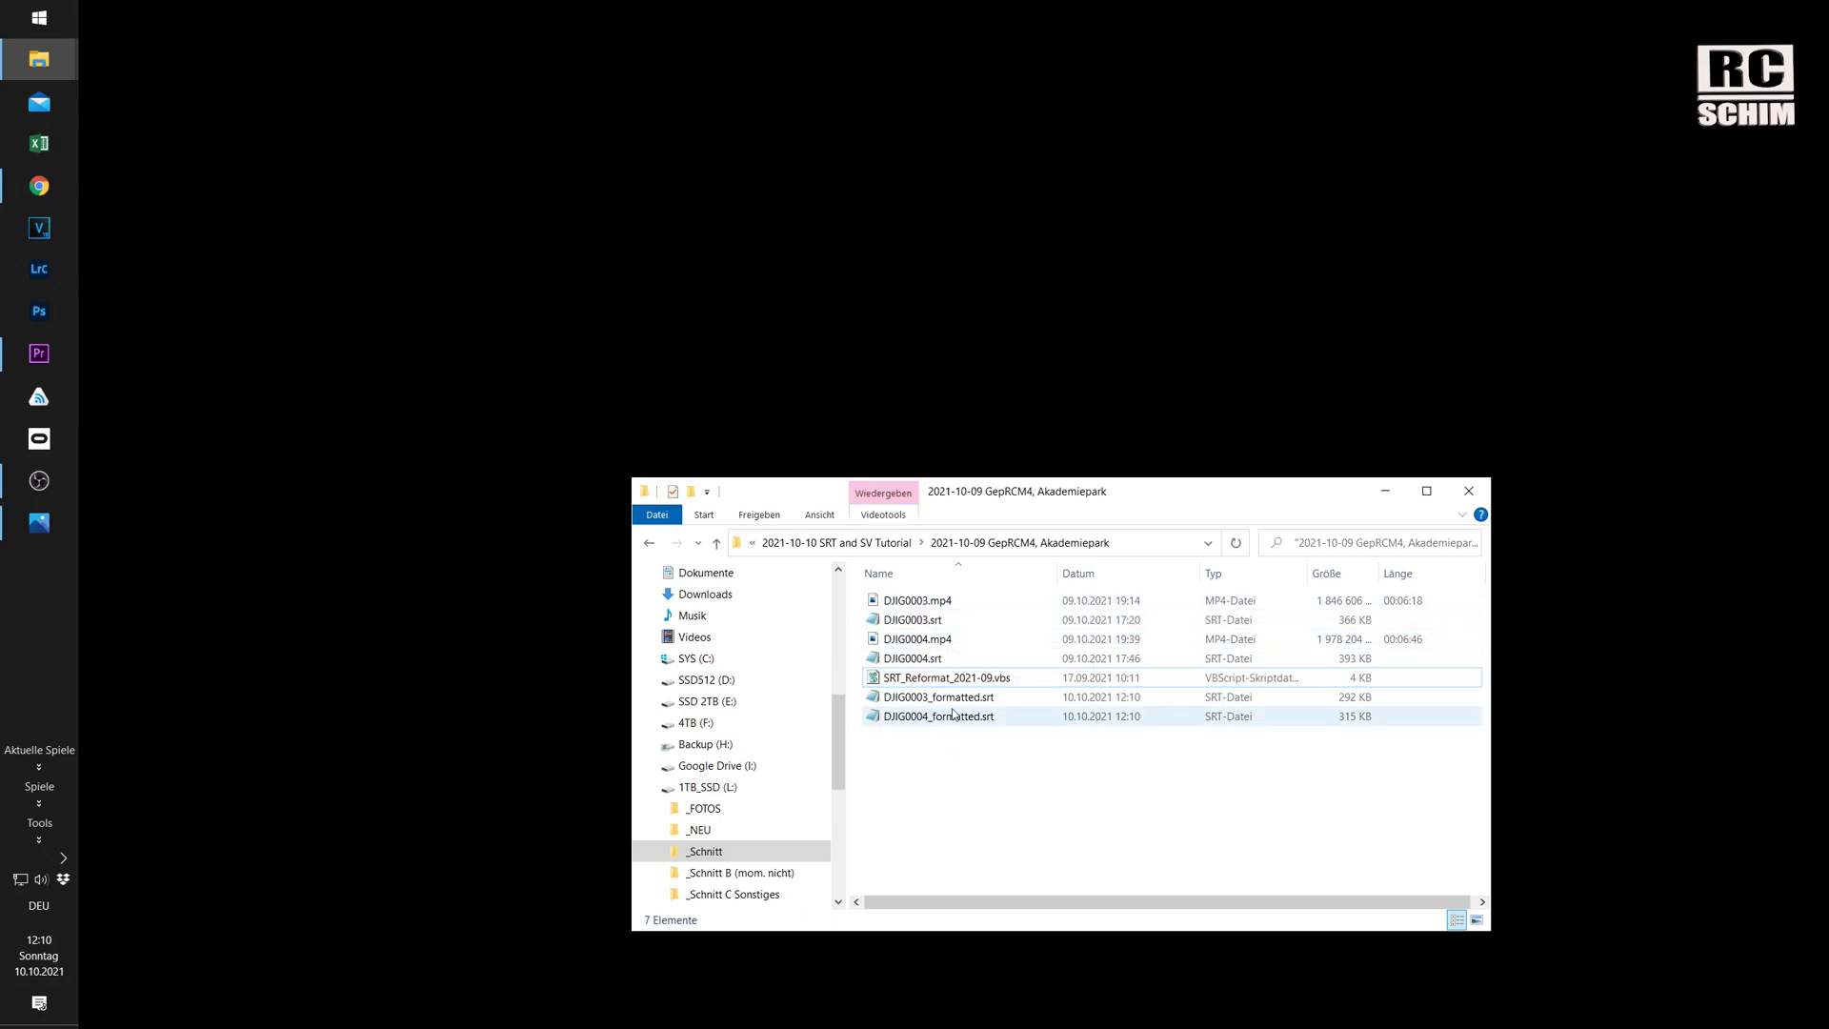
pyautogui.doubleClick(936, 704)
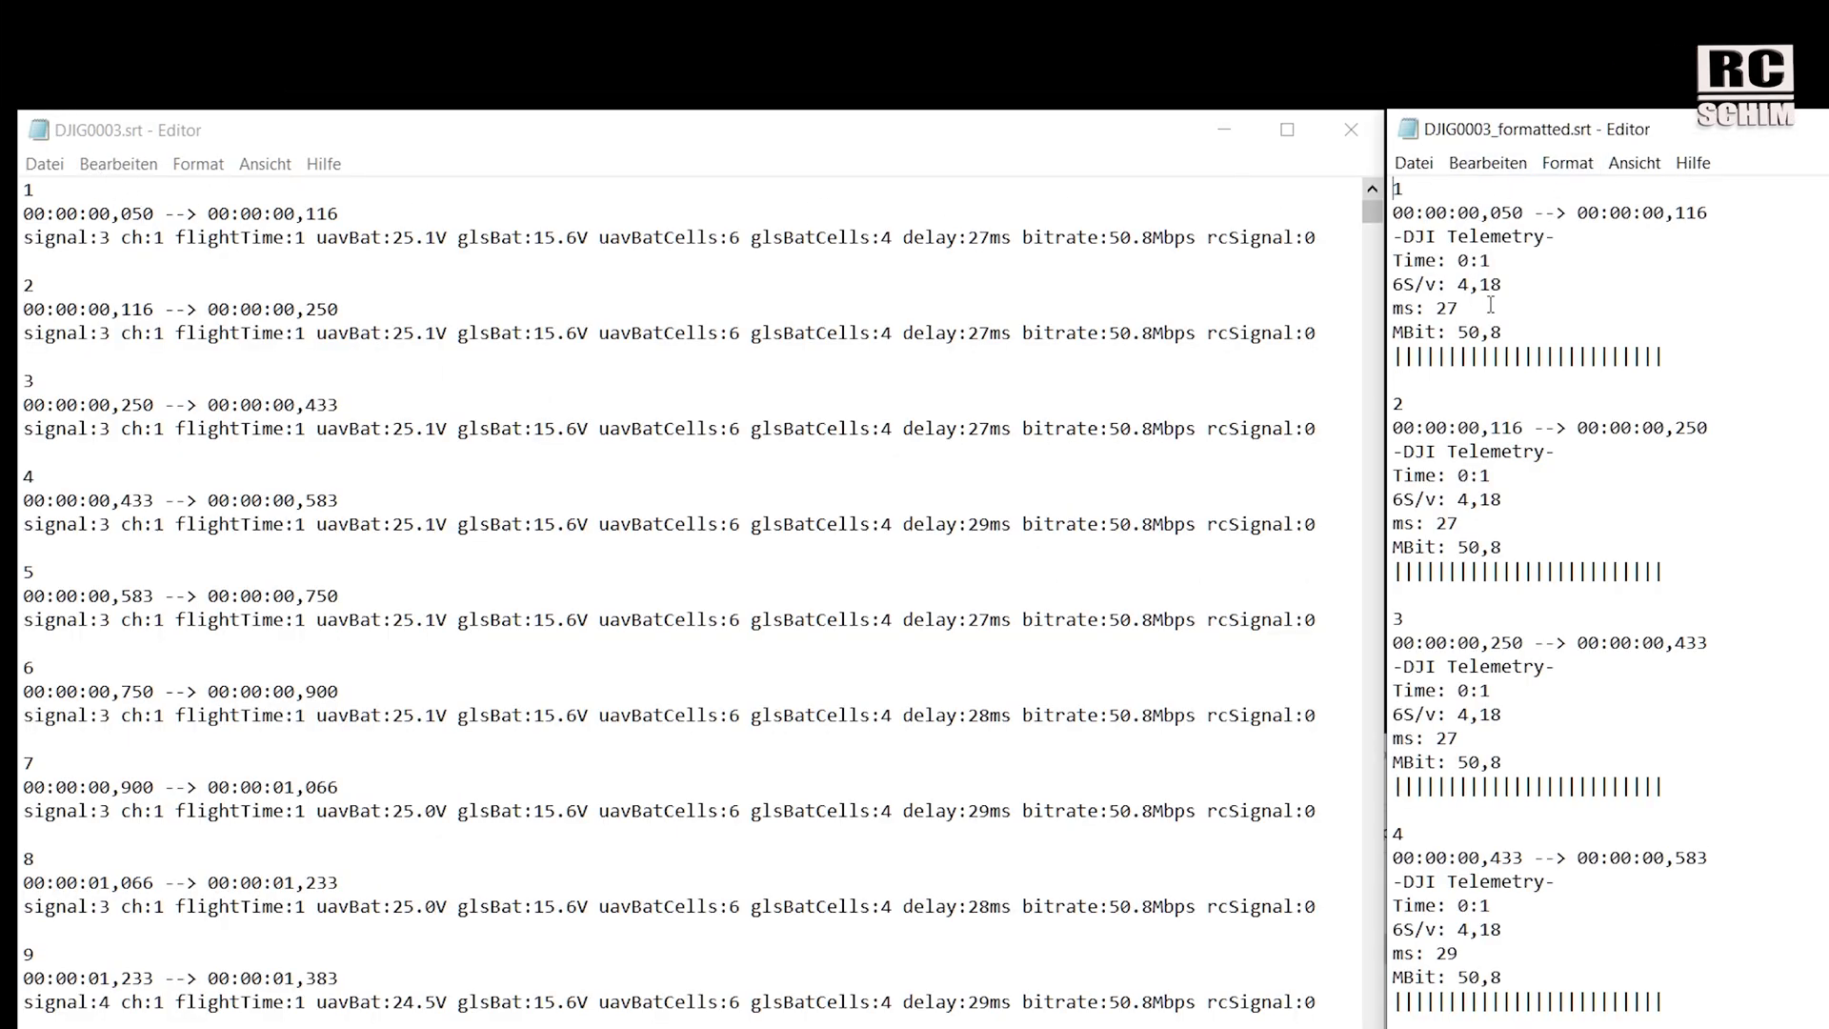
# Highlight the original telemetry line and the formatted -DJI Telemetry- block with its Time entry.
pyautogui.moveTo(58, 237); pyautogui.dragTo(1297, 246)
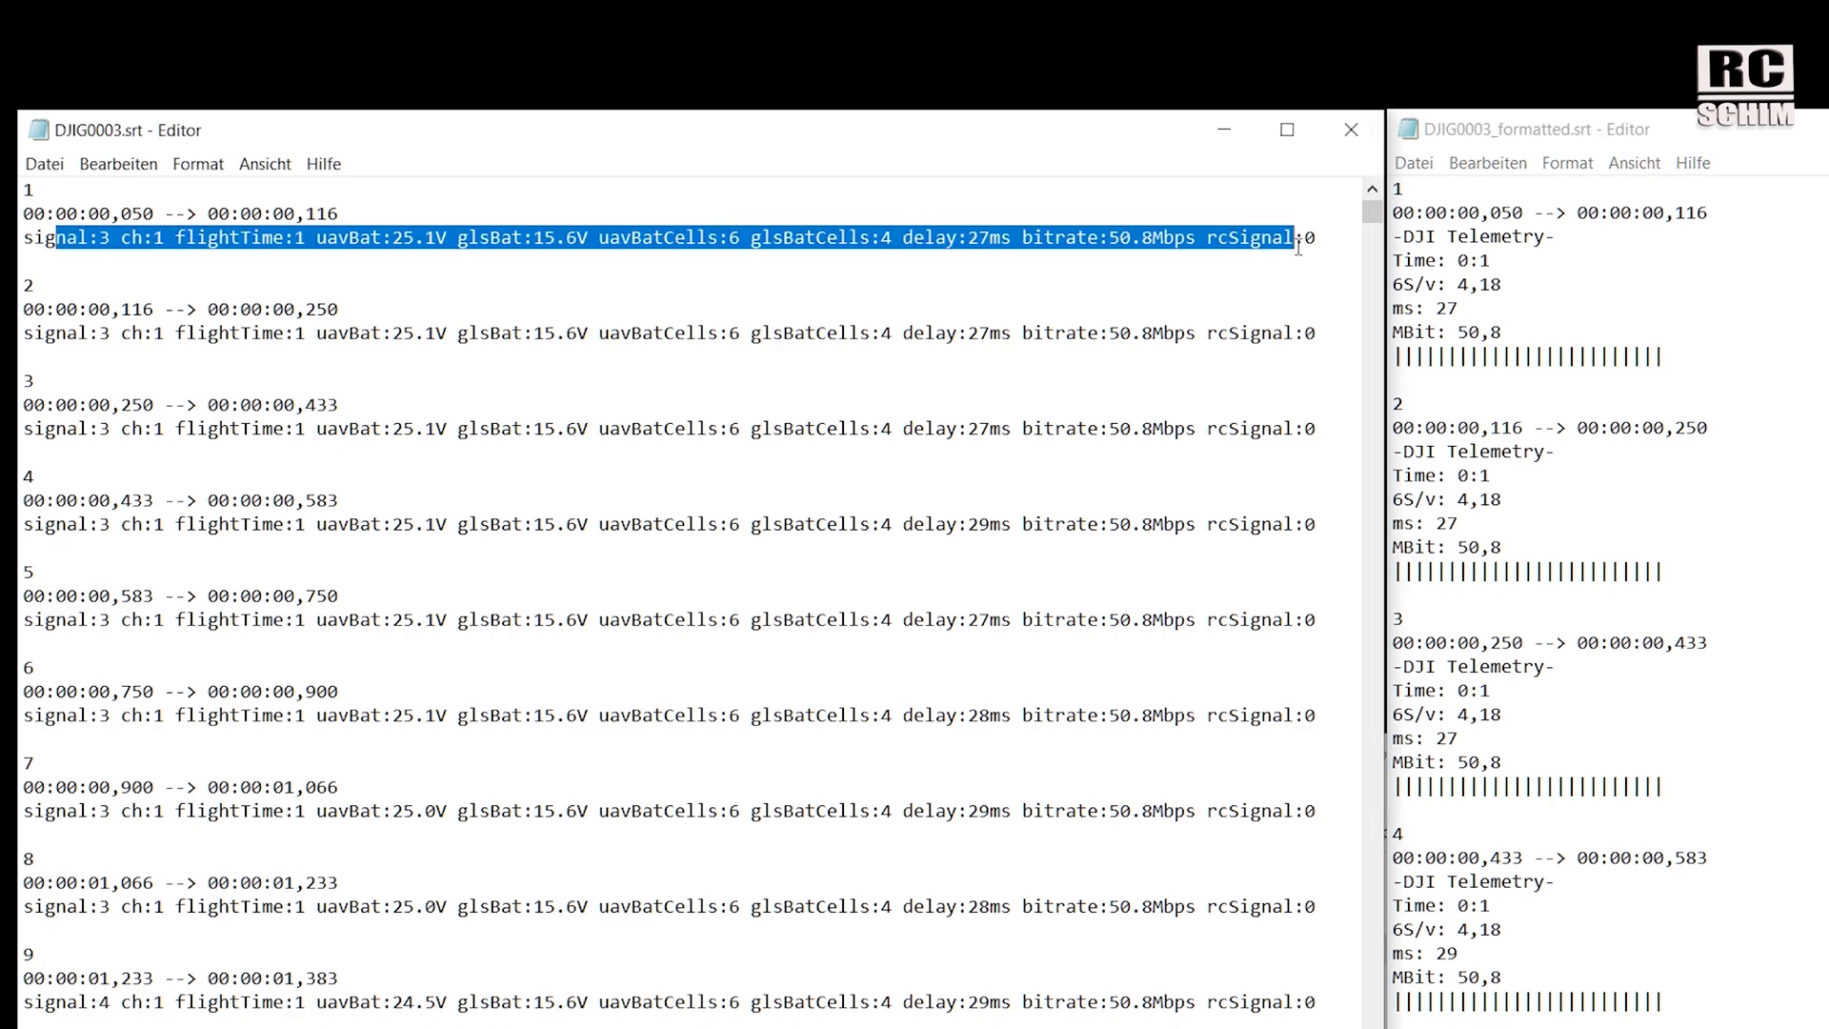
pyautogui.click(1242, 244)
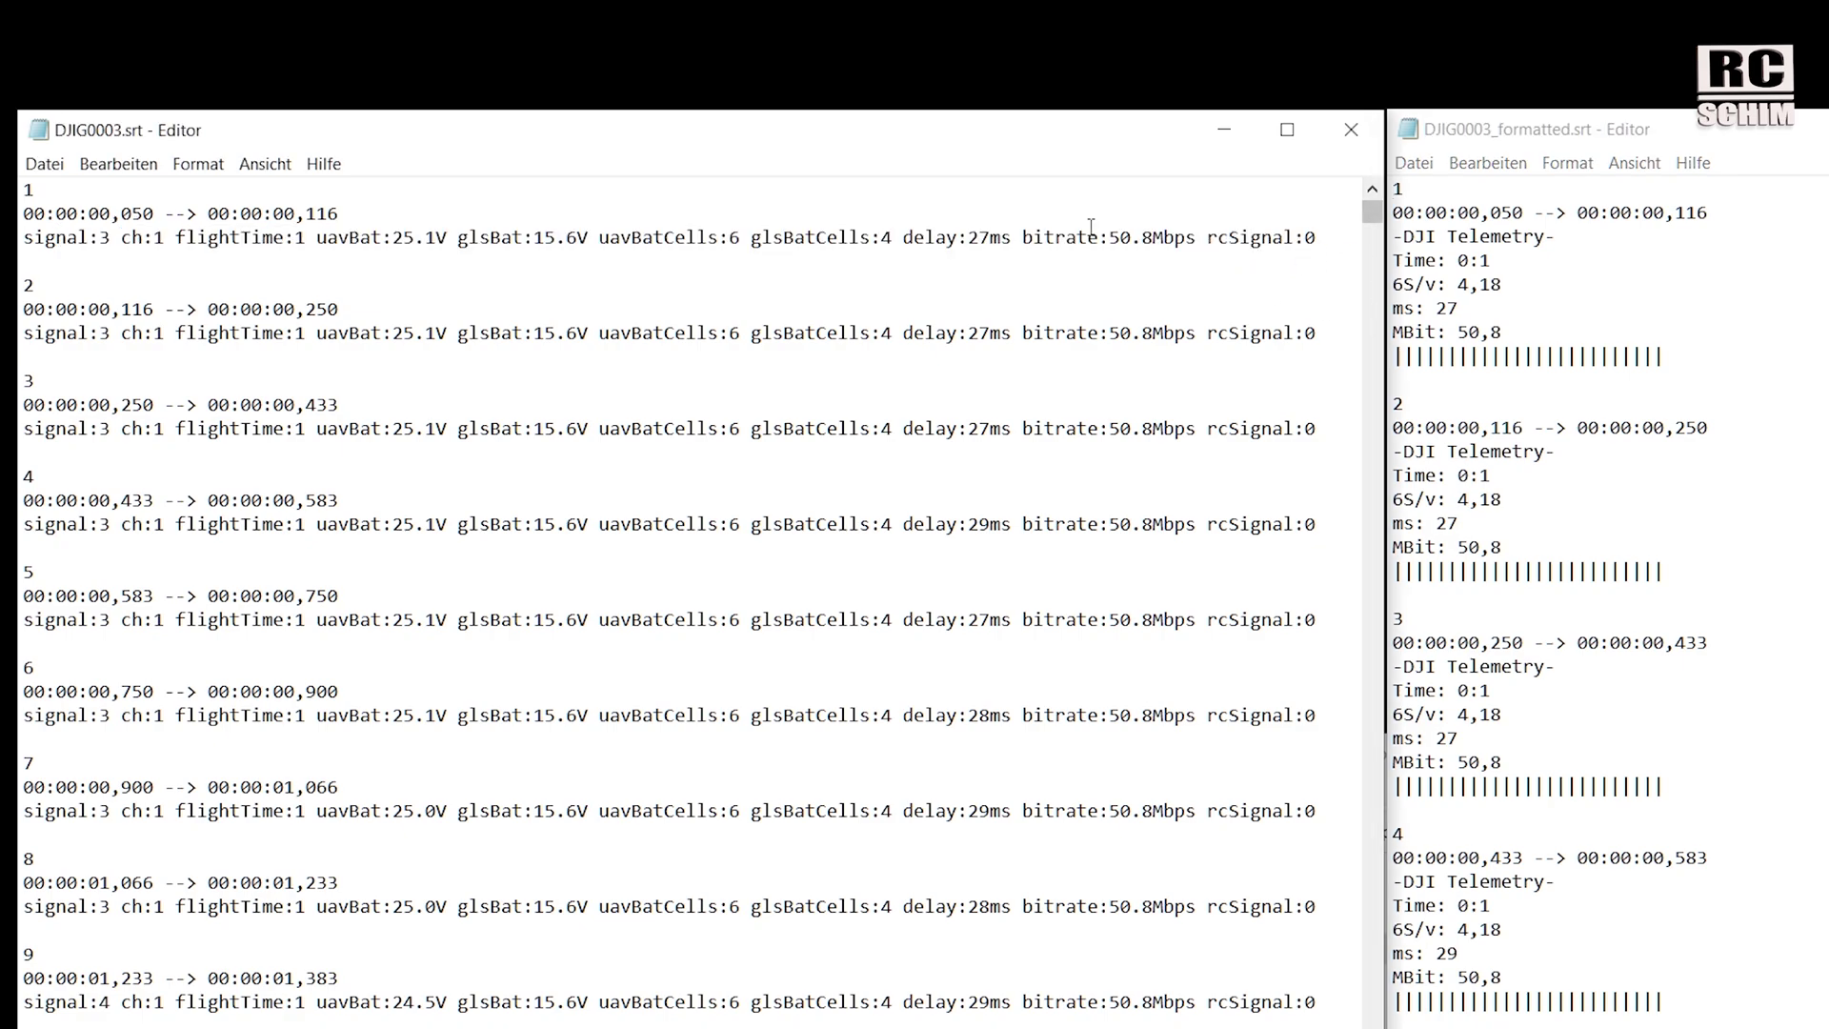
pyautogui.moveTo(1408, 236); pyautogui.dragTo(1681, 357)
pyautogui.click(1690, 358)
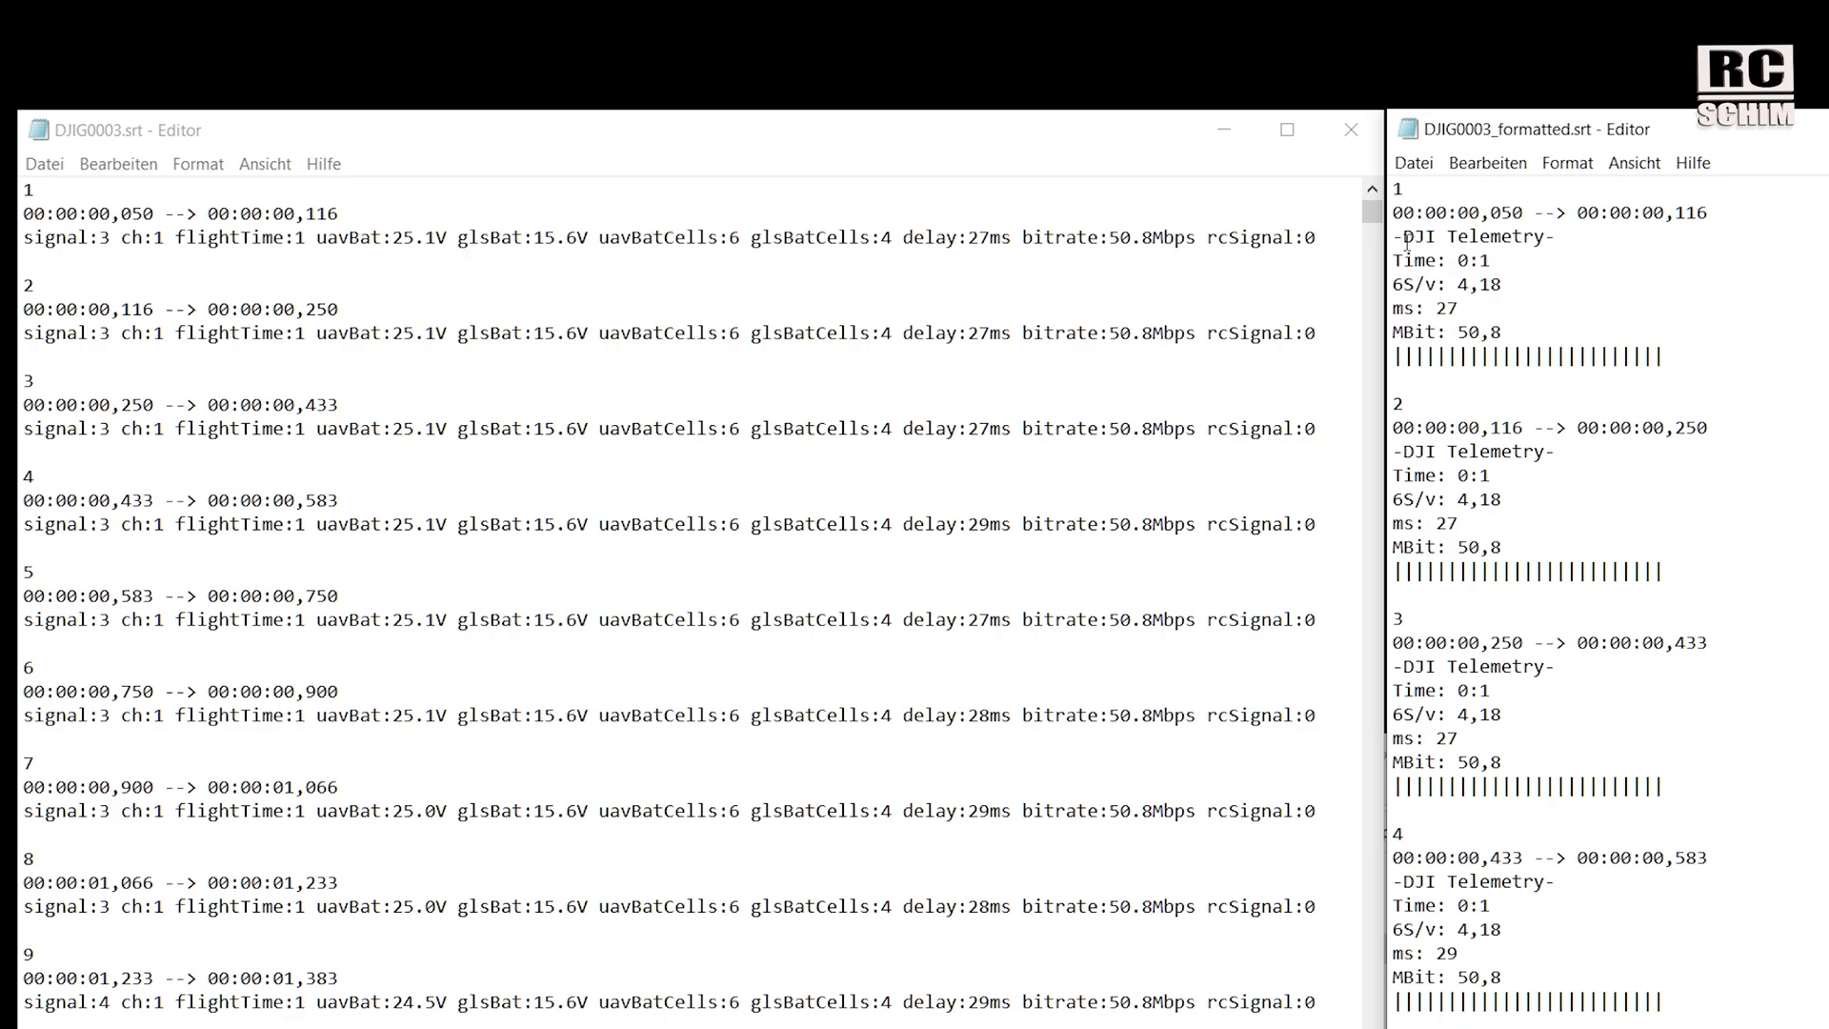
pyautogui.moveTo(1558, 236); pyautogui.dragTo(1378, 238)
pyautogui.moveTo(1457, 260); pyautogui.dragTo(1481, 261)
# Match flightTime, per-cell voltage 4,18, ms 27 and MBit 50,8 between the two files.
pyautogui.moveTo(294, 237); pyautogui.dragTo(307, 238)
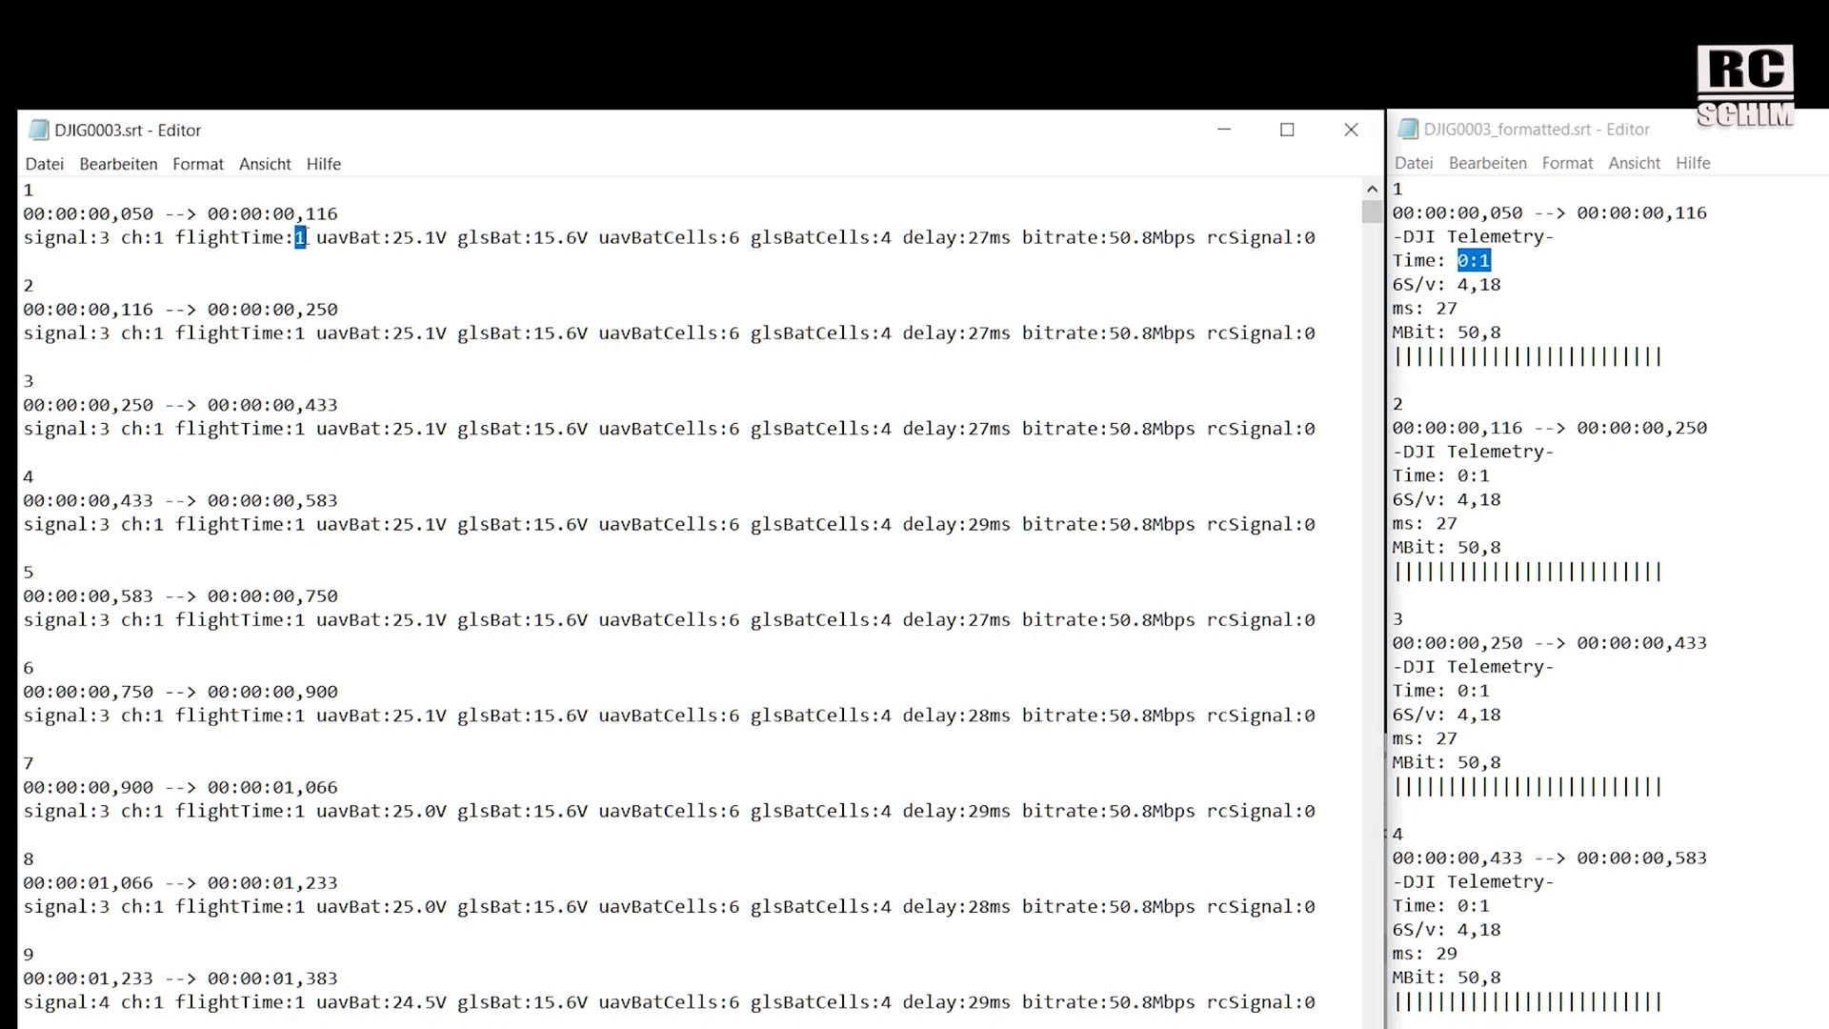
pyautogui.click(1532, 270)
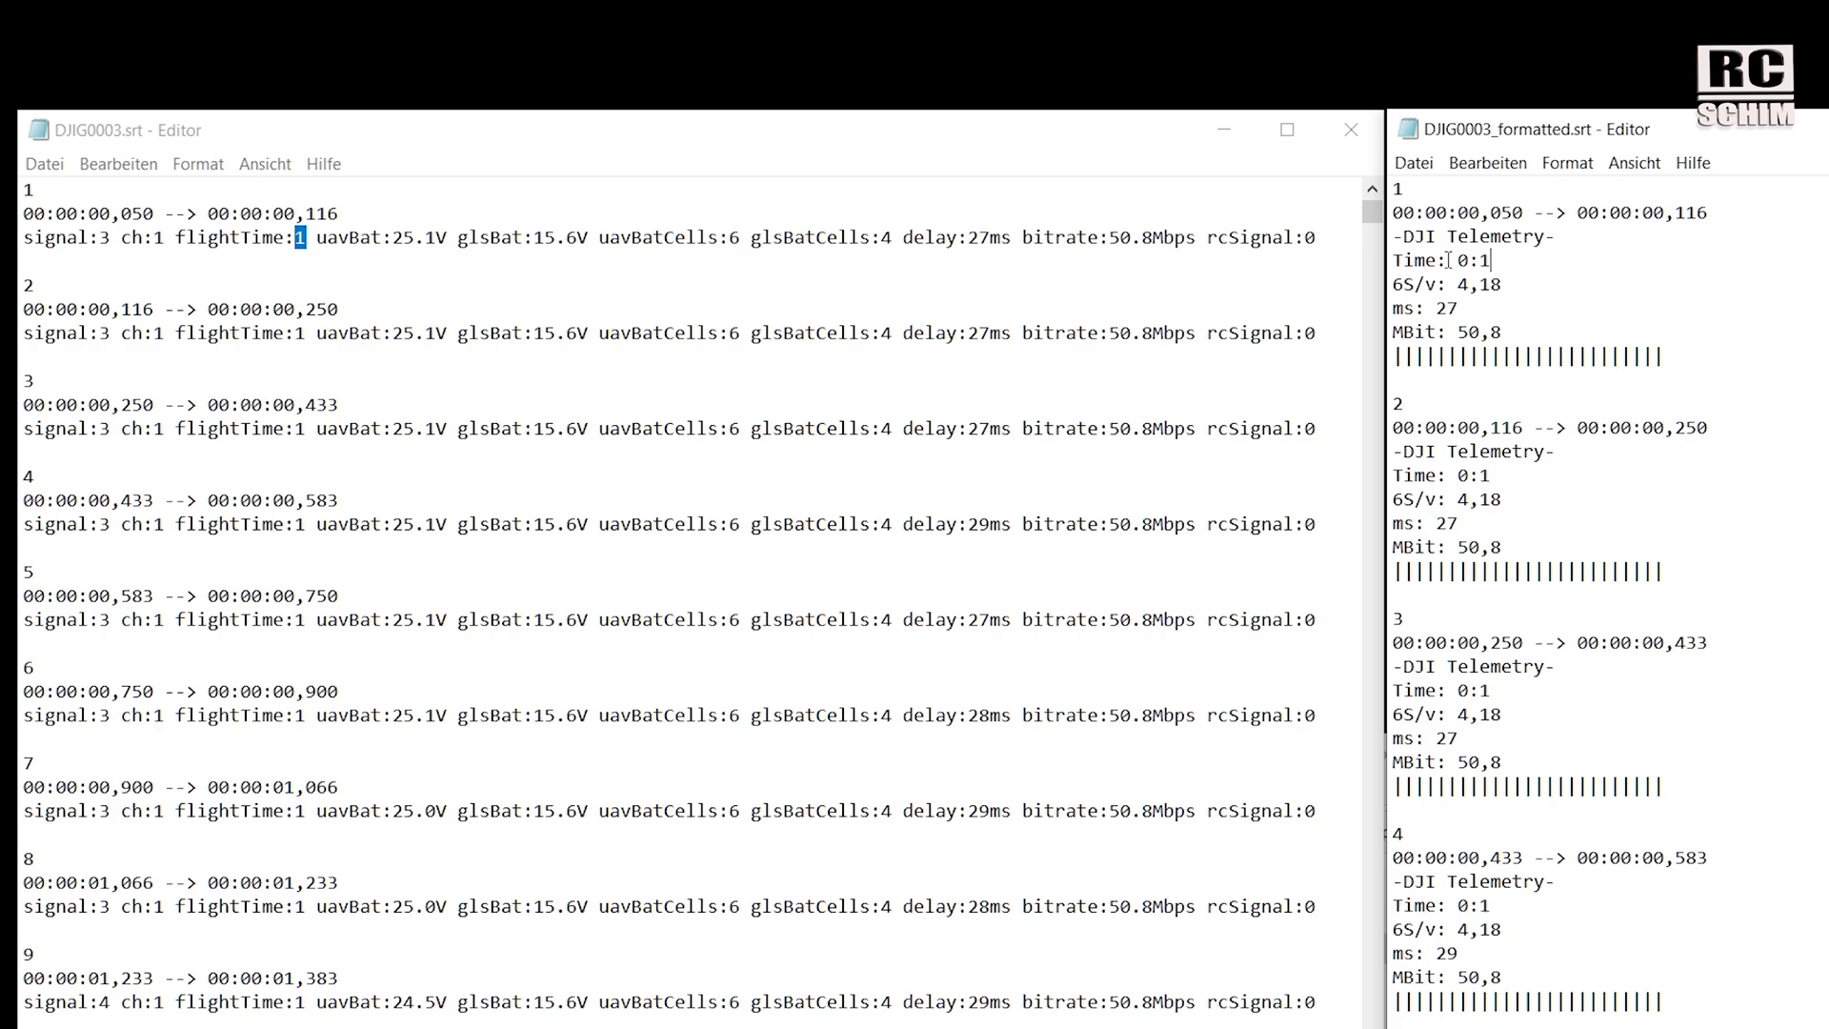
pyautogui.click(1396, 284)
pyautogui.moveTo(1459, 284); pyautogui.dragTo(1502, 284)
pyautogui.moveTo(1545, 300); pyautogui.dragTo(1383, 306)
pyautogui.moveTo(1515, 330); pyautogui.dragTo(1438, 326)
pyautogui.moveTo(1693, 354); pyautogui.dragTo(1394, 357)
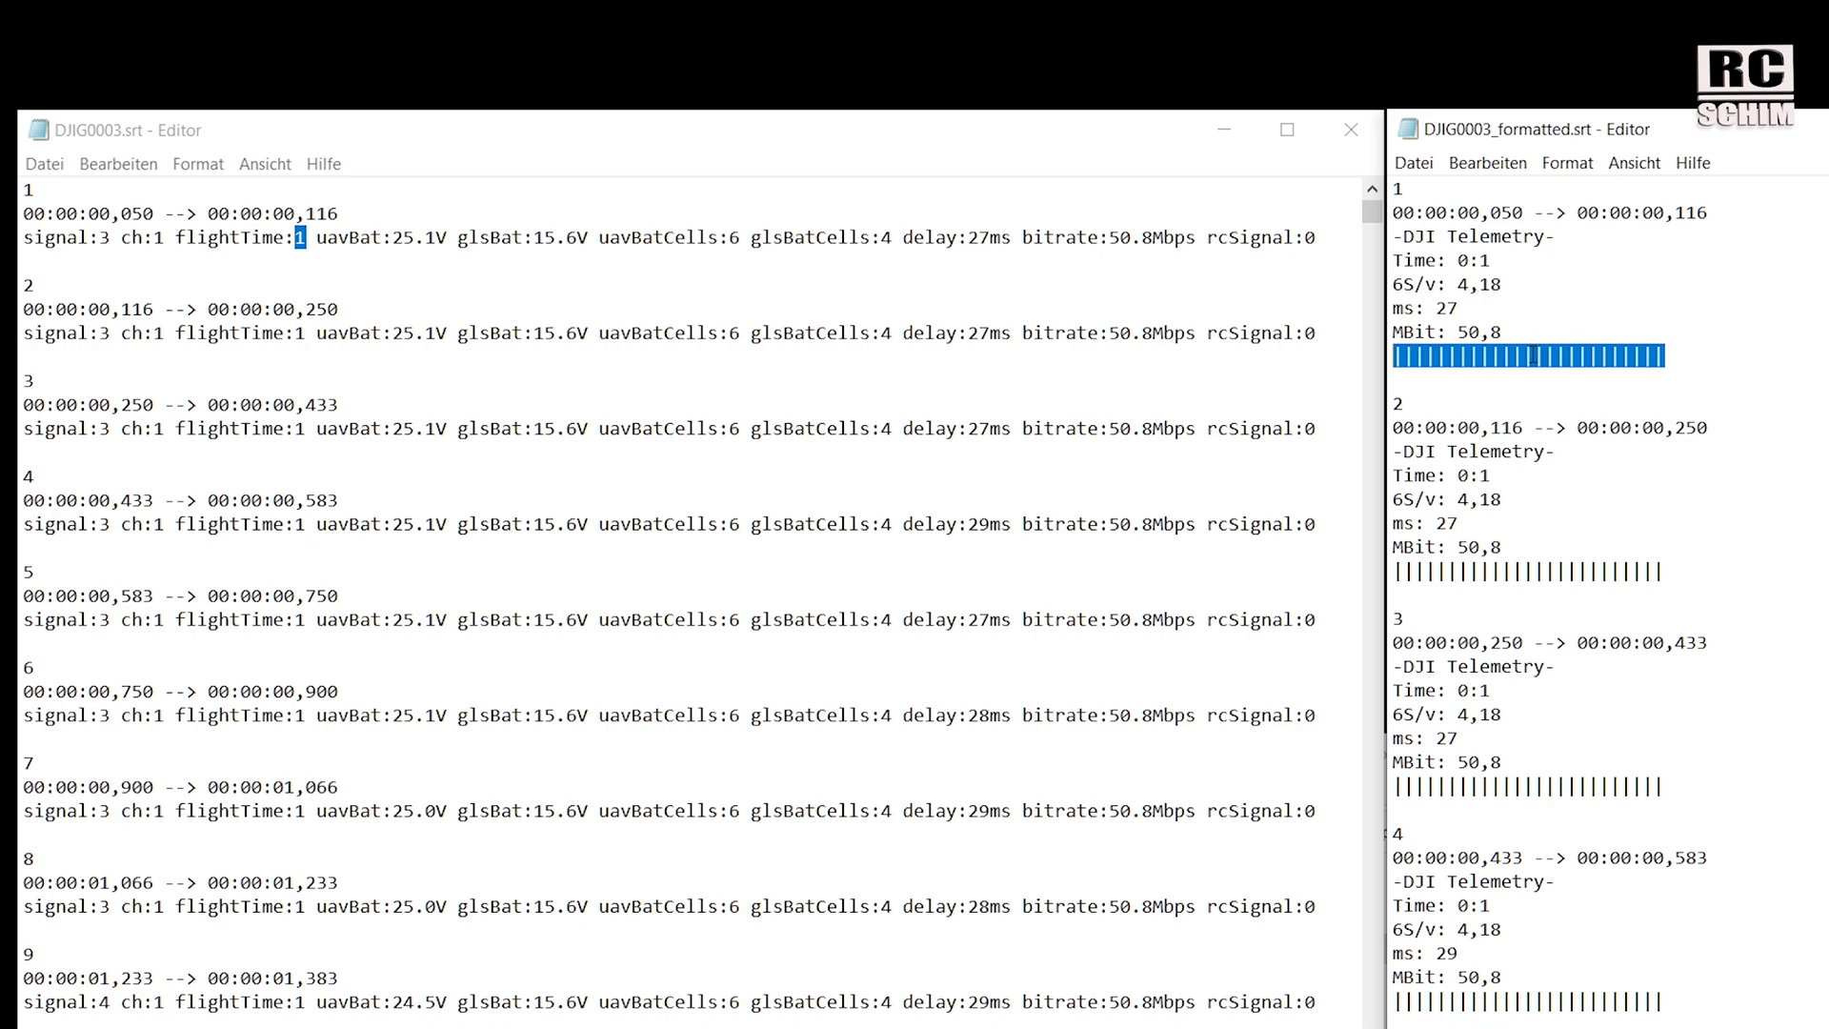
pyautogui.click(1599, 331)
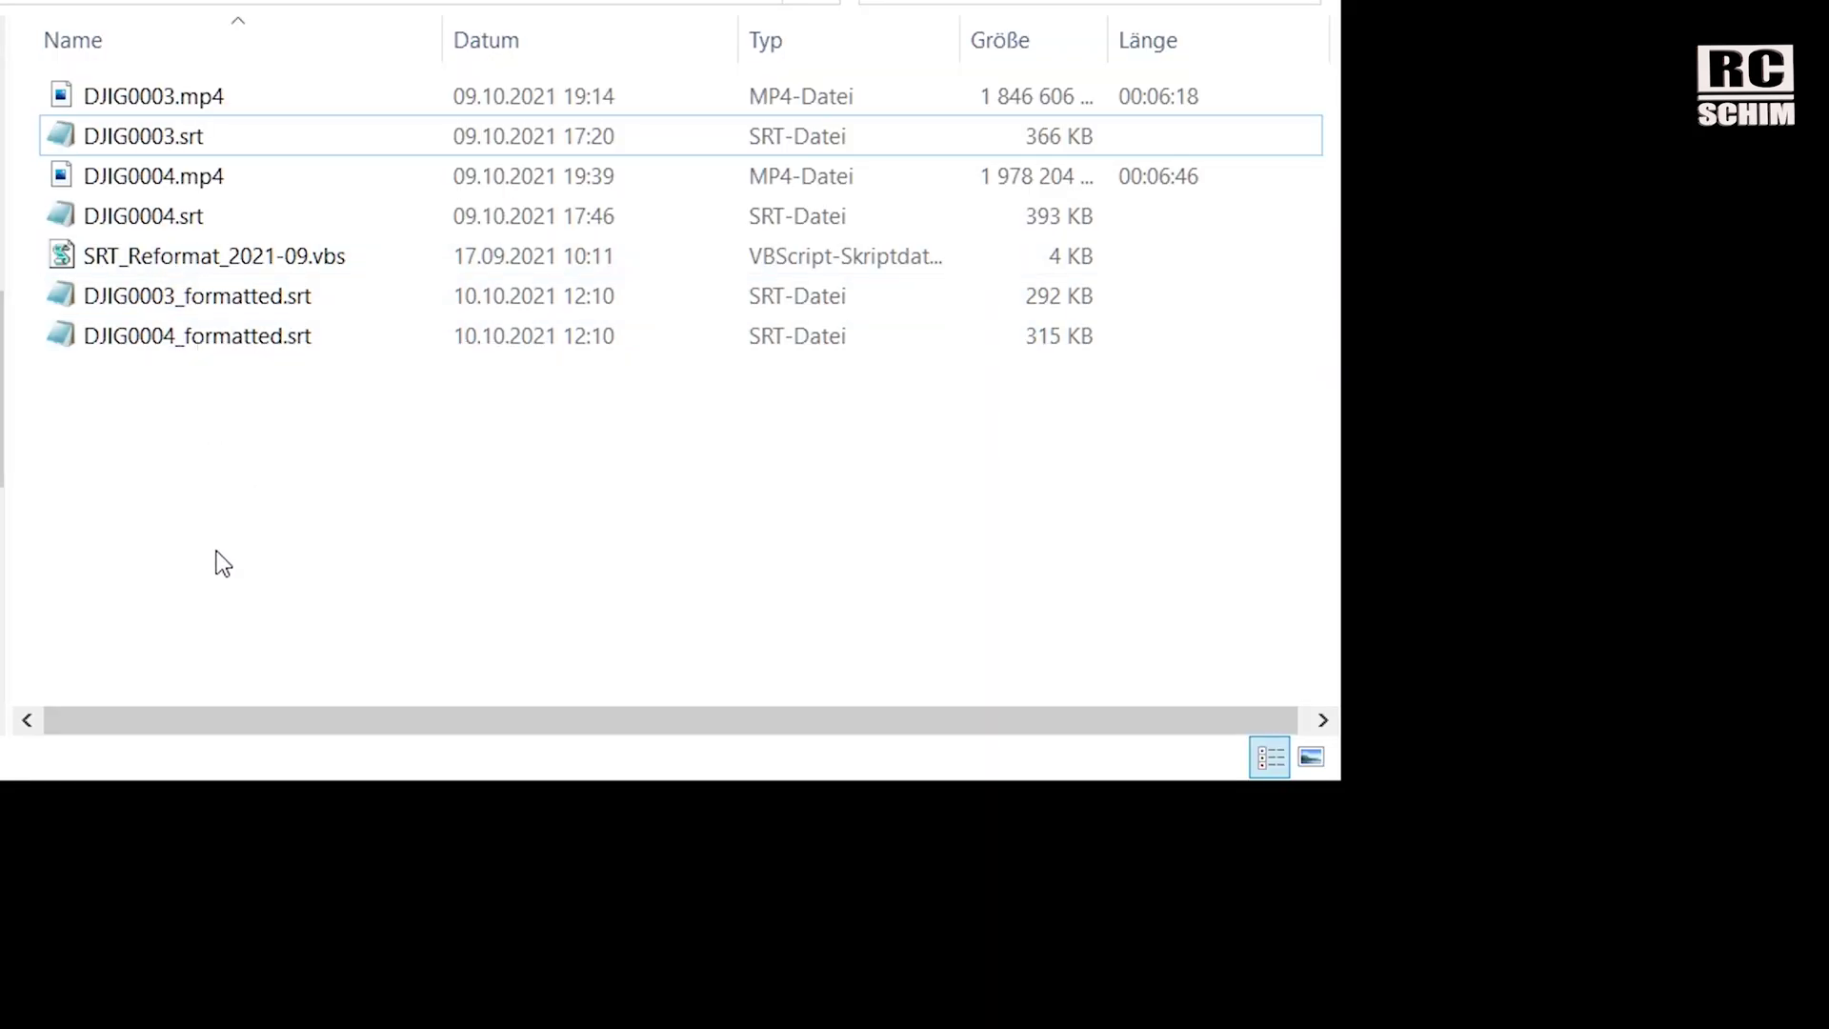
# Rename the original DJIG0003.srt to 1DJIG0003.srt.
pyautogui.click(192, 145)
pyautogui.press('F2')
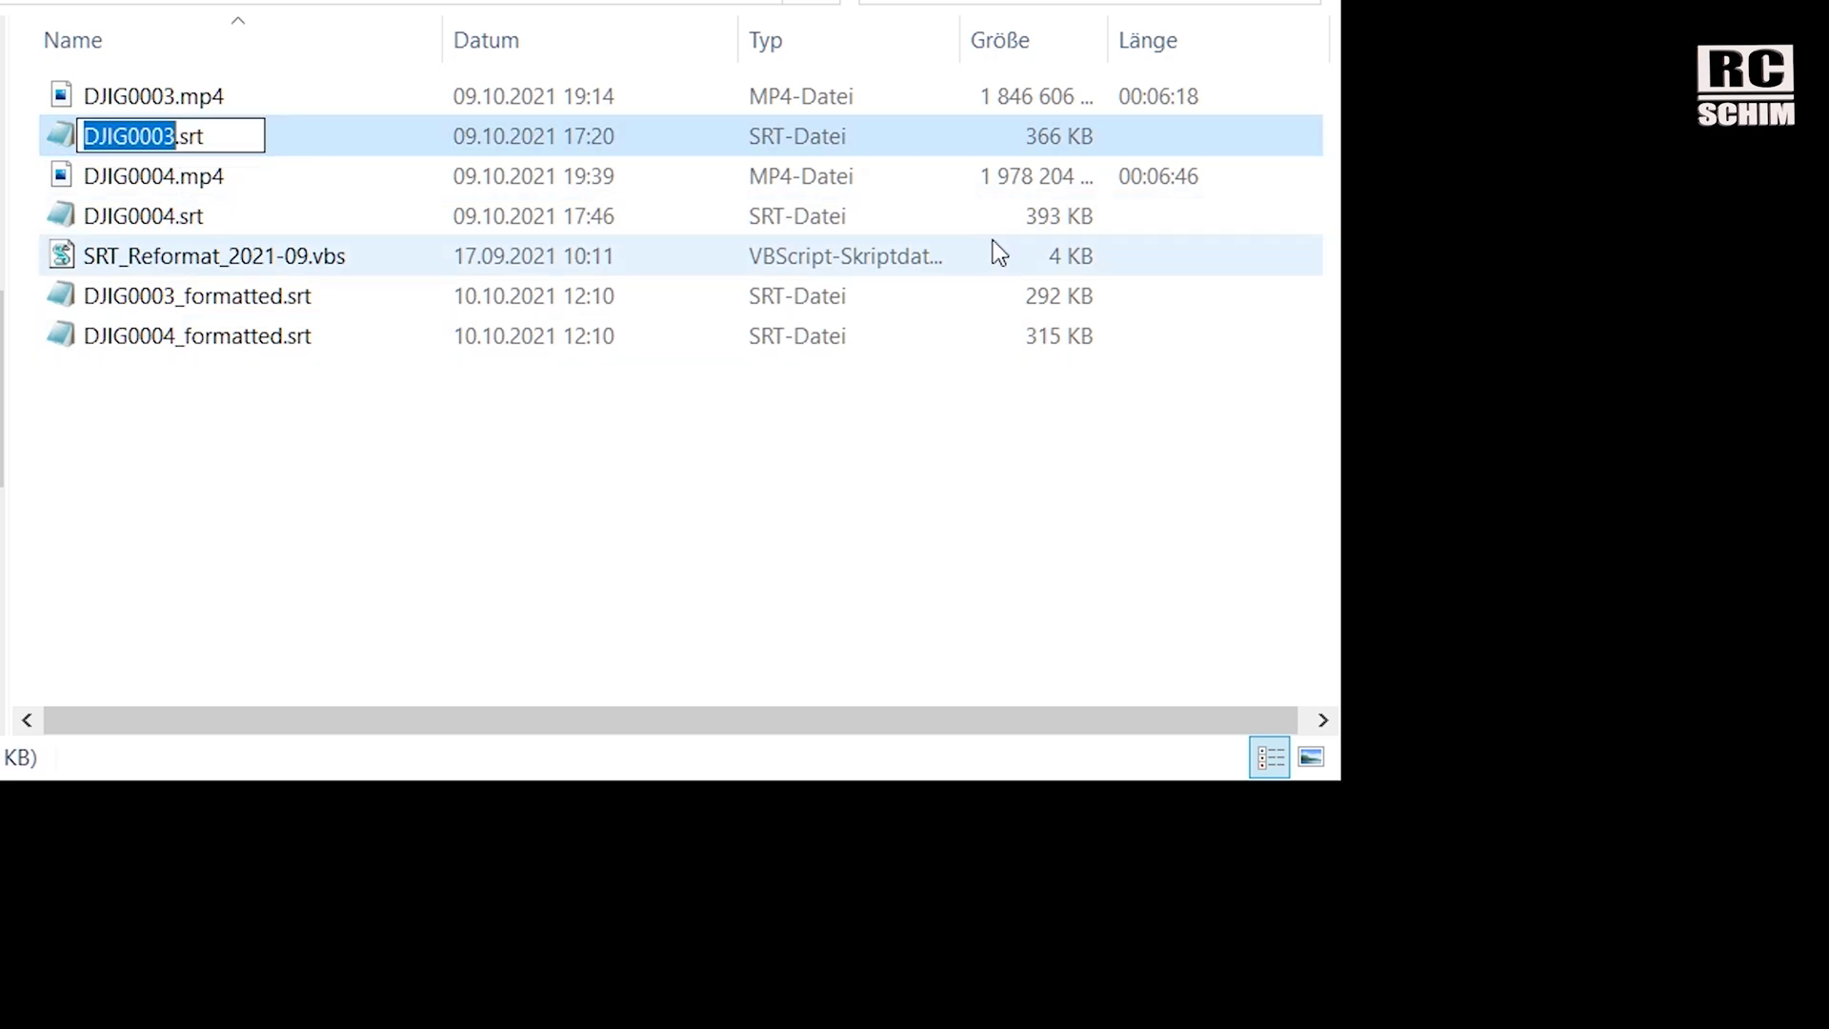
pyautogui.press('Home')
pyautogui.write('1')
pyautogui.press('Return')
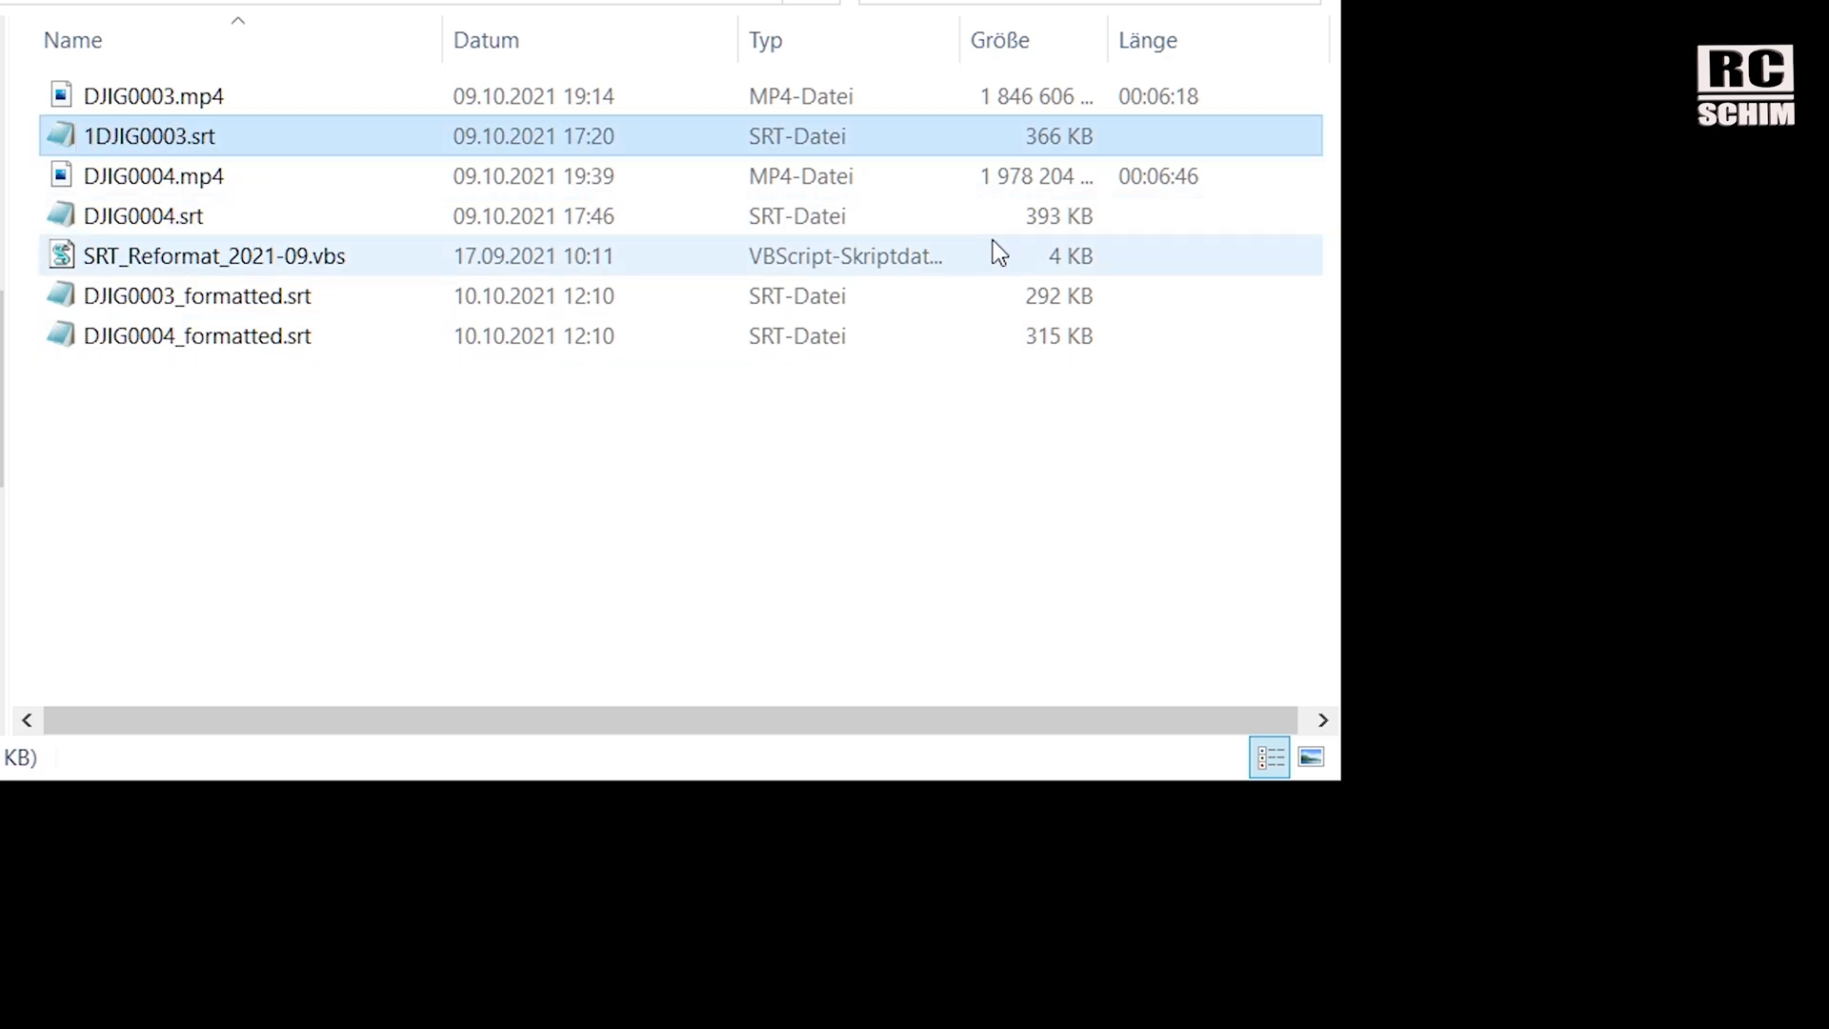
# Rename DJIG0003_formatted.srt to DJIG0003.srt to match the video DJIG0003.mp4.
pyautogui.press('Down')
pyautogui.press('Down')
pyautogui.press('Down')
pyautogui.press('Down')
pyautogui.press('Home')
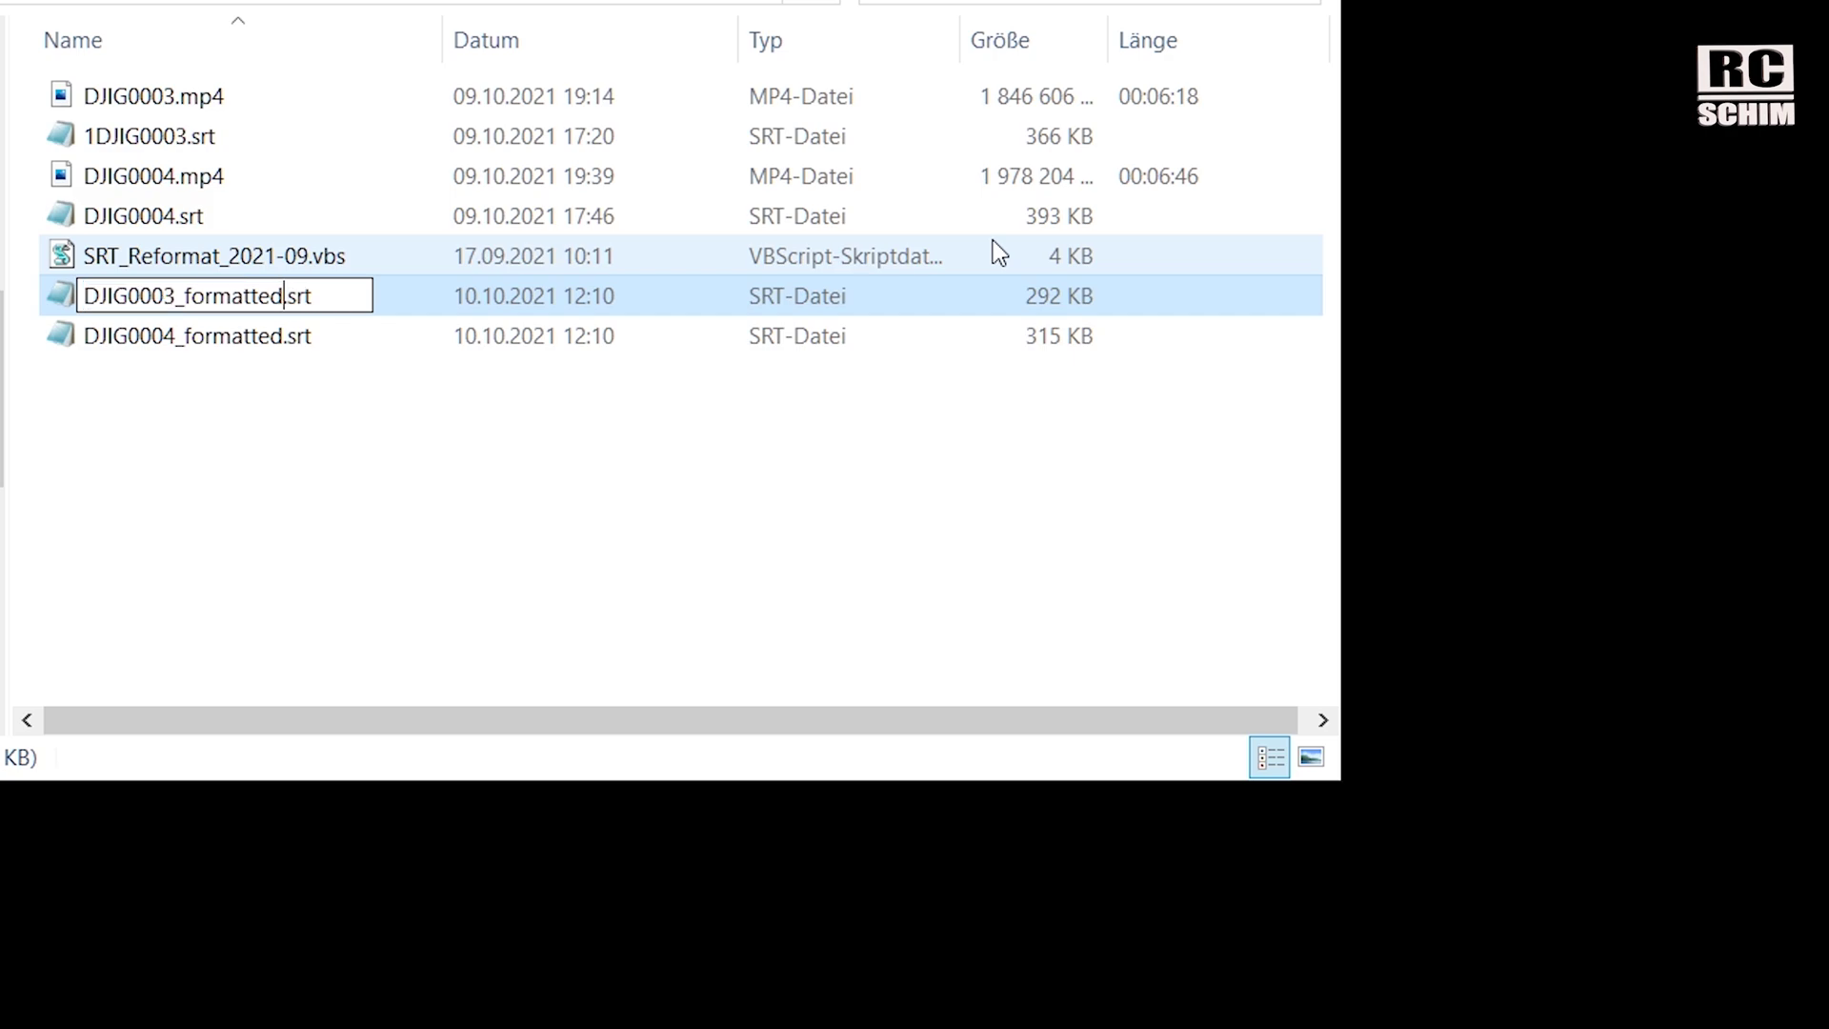
pyautogui.hotkey('shift', 'Left')
pyautogui.hotkey('shift', 'Left')
pyautogui.hotkey('shift', 'Left')
pyautogui.hotkey('shift', 'Left')
pyautogui.hotkey('shift', 'Left')
pyautogui.hotkey('shift', 'Left')
pyautogui.hotkey('shift', 'Left')
pyautogui.hotkey('shift', 'Left')
pyautogui.hotkey('shift', 'Left')
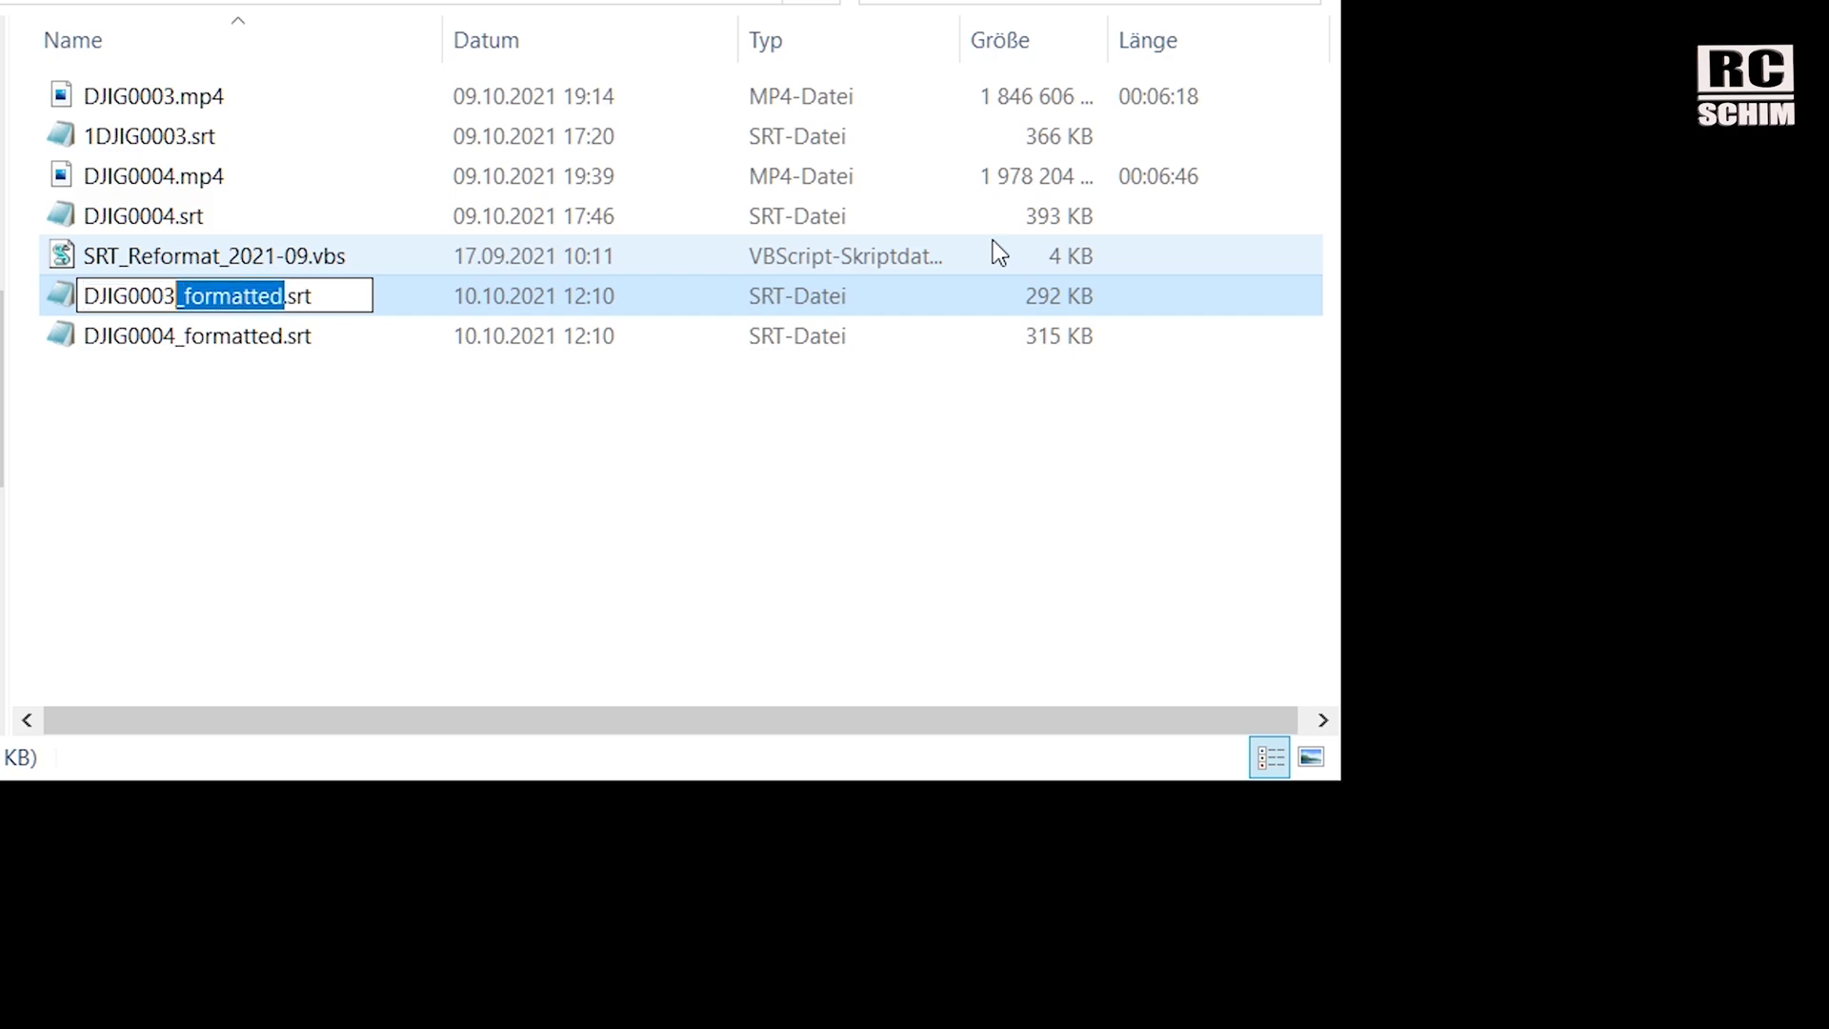
pyautogui.press('Delete')
pyautogui.press('Return')
pyautogui.click(179, 358)
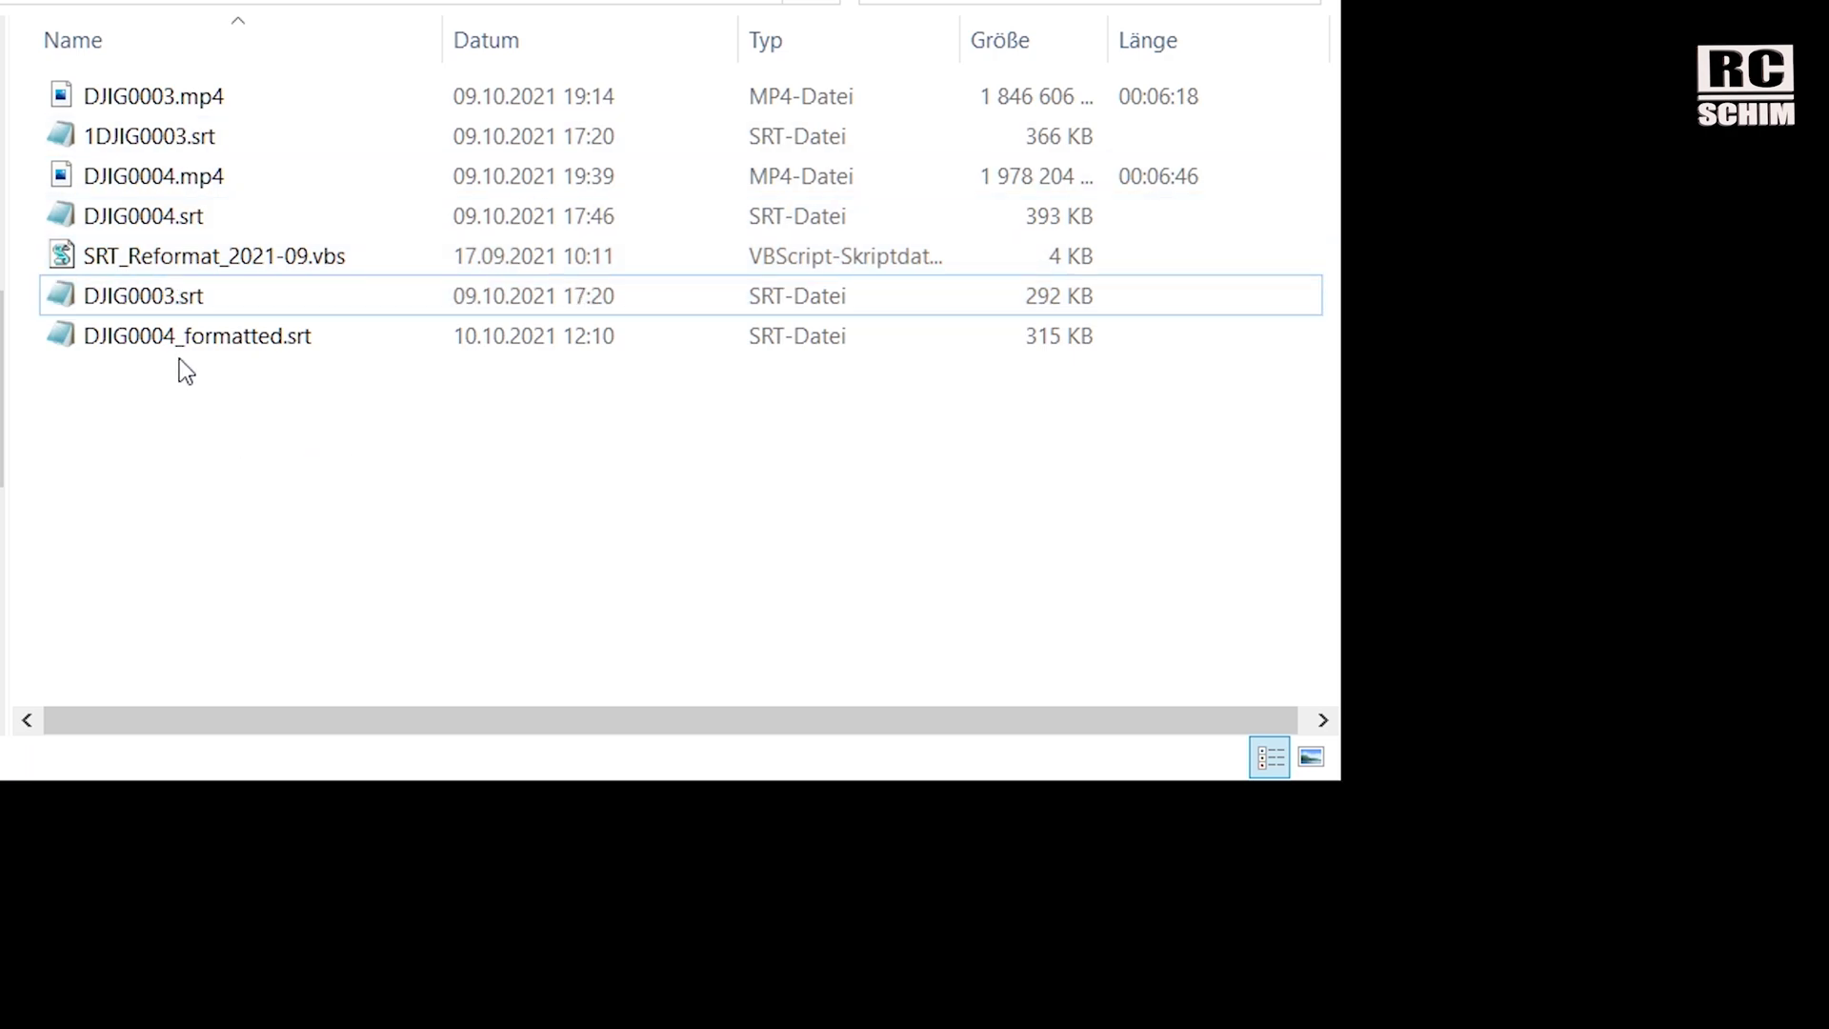
pyautogui.click(129, 105)
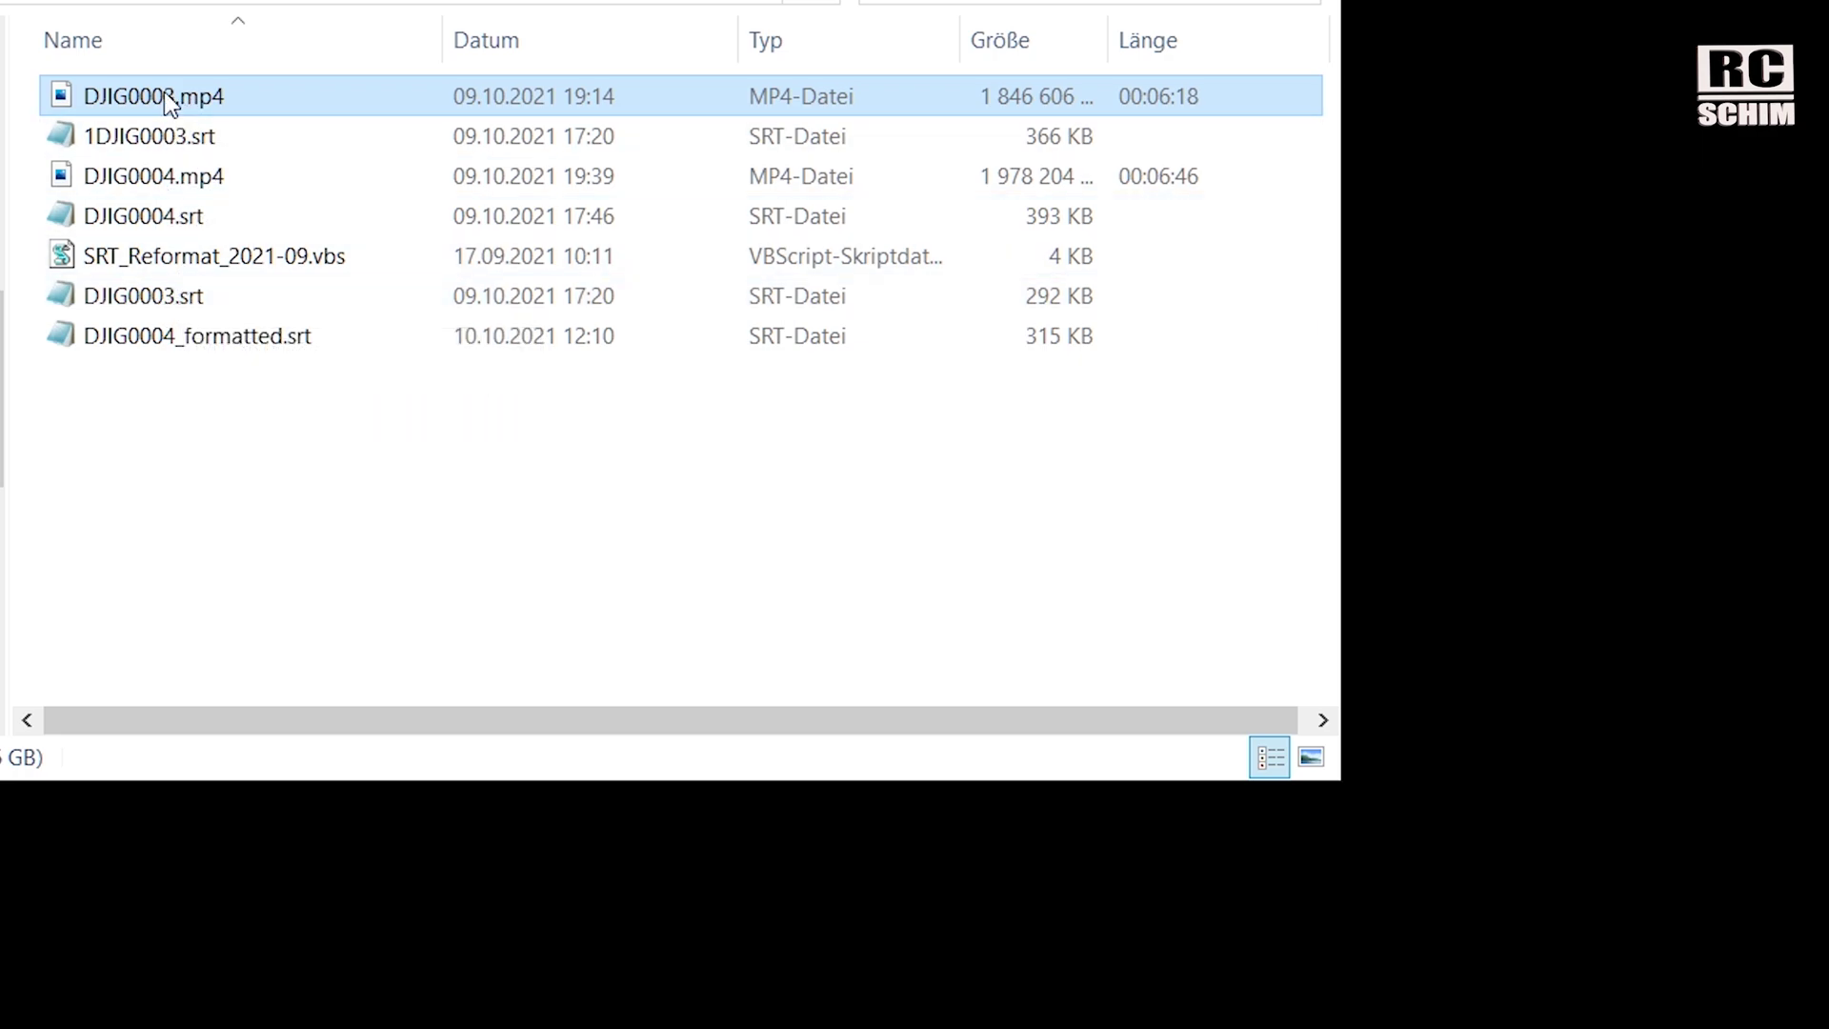
pyautogui.rightClick(140, 89)
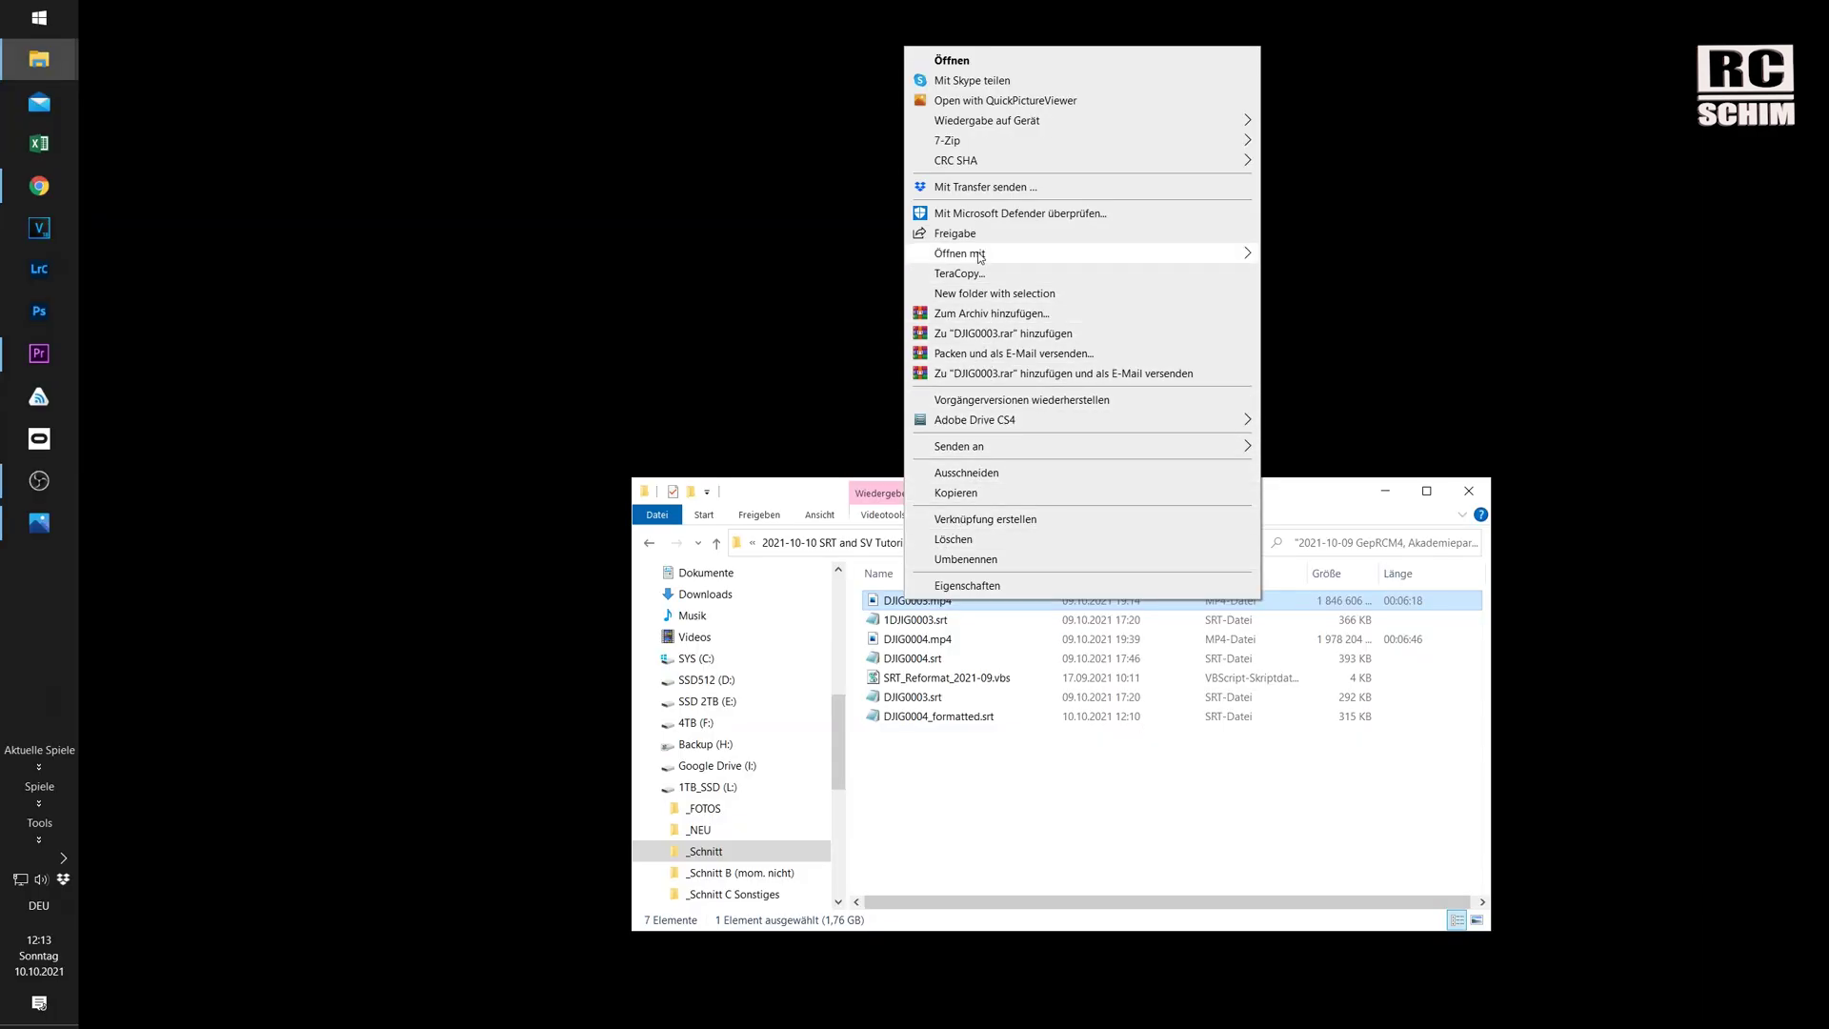
pyautogui.moveTo(1229, 254)
pyautogui.click(1327, 335)
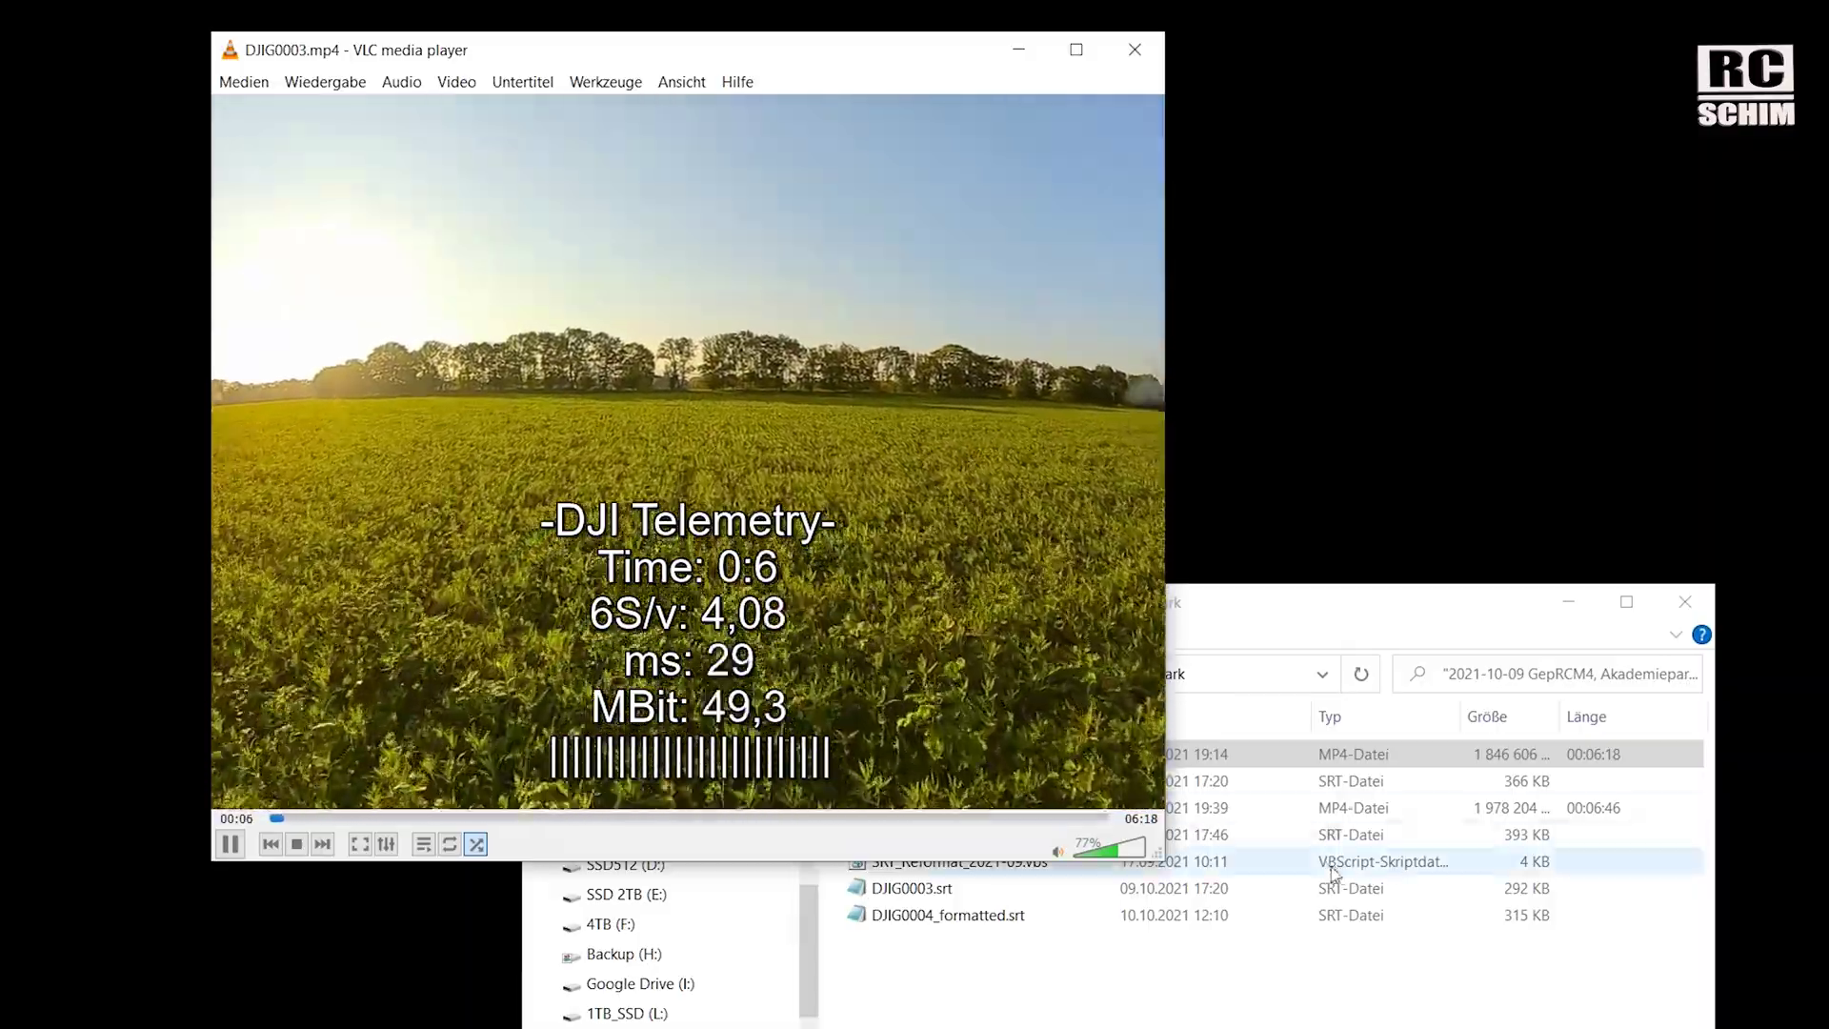
pyautogui.moveTo(1164, 860); pyautogui.dragTo(1450, 976)
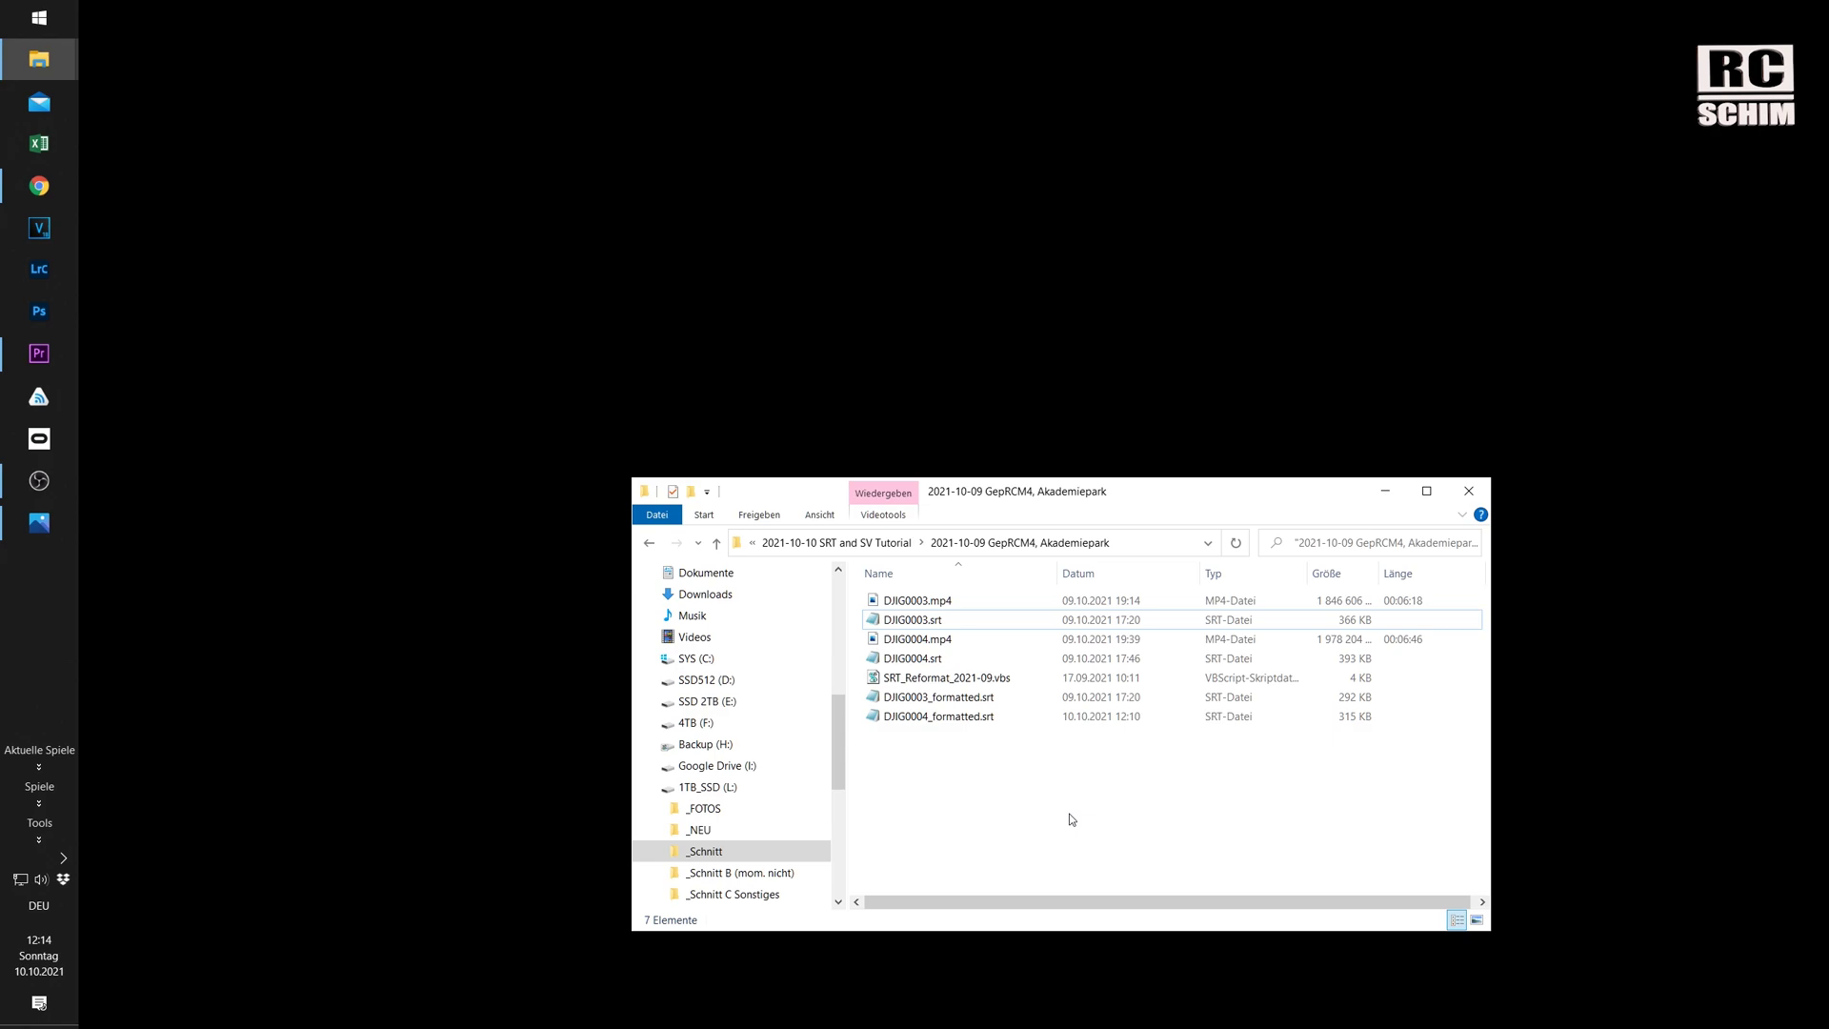
# Launch XMedia Recode 64bit from the Start search using 'xmed'.
pyautogui.press('super')
pyautogui.write('xmed')
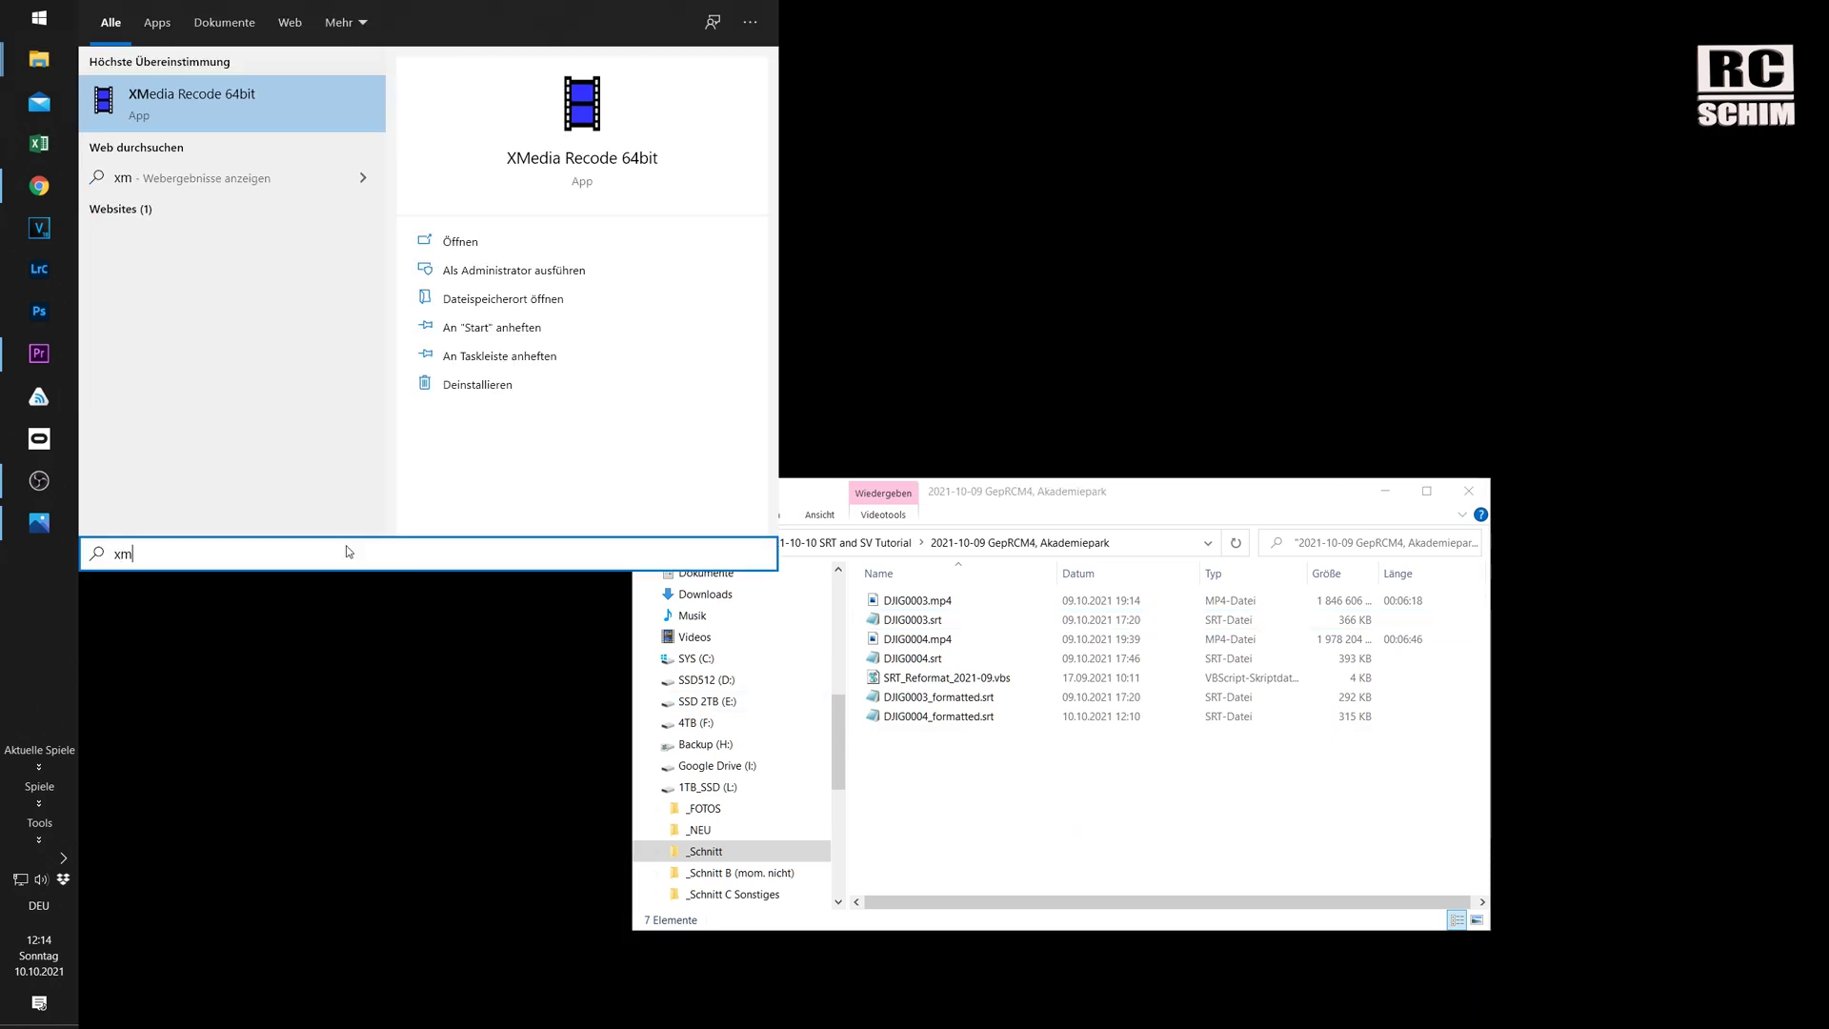
pyautogui.click(225, 97)
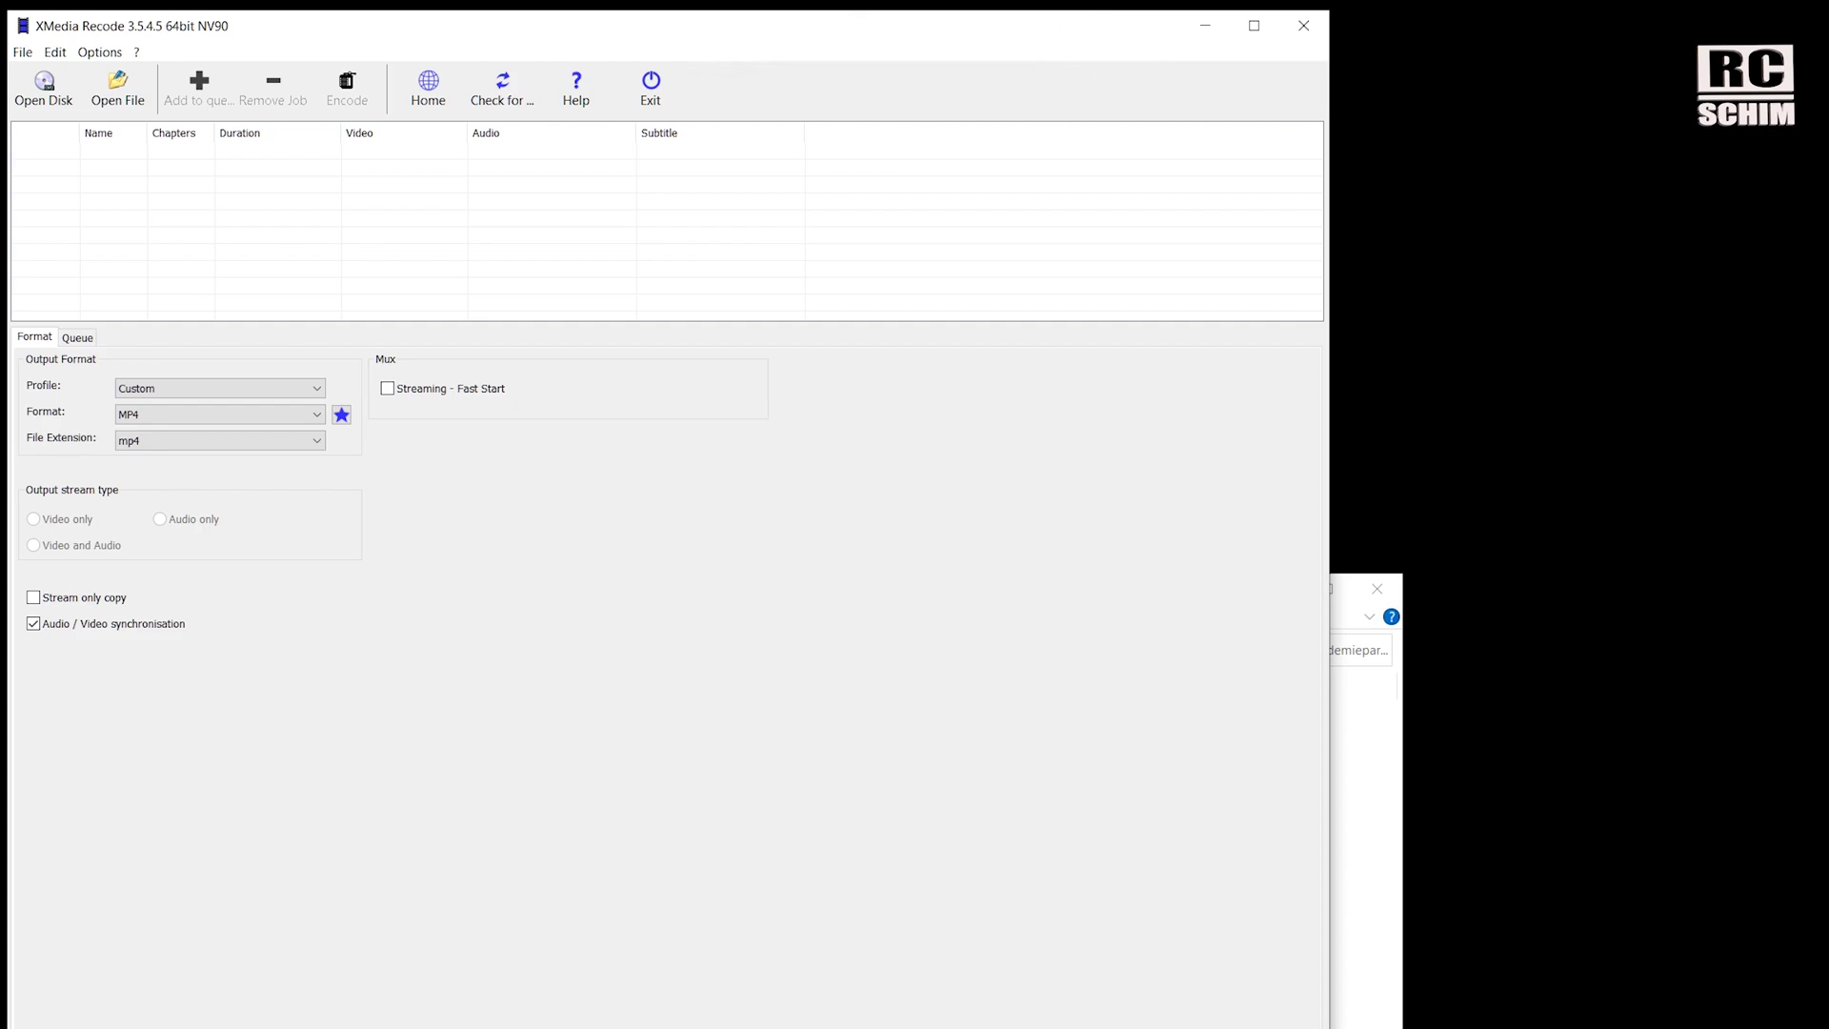
# Drag DJIG0004.mp4 from Explorer into the job list and set the output to Video only.
pyautogui.click(1367, 788)
pyautogui.moveTo(1038, 597); pyautogui.dragTo(1500, 565)
pyautogui.moveTo(1357, 712); pyautogui.dragTo(259, 217)
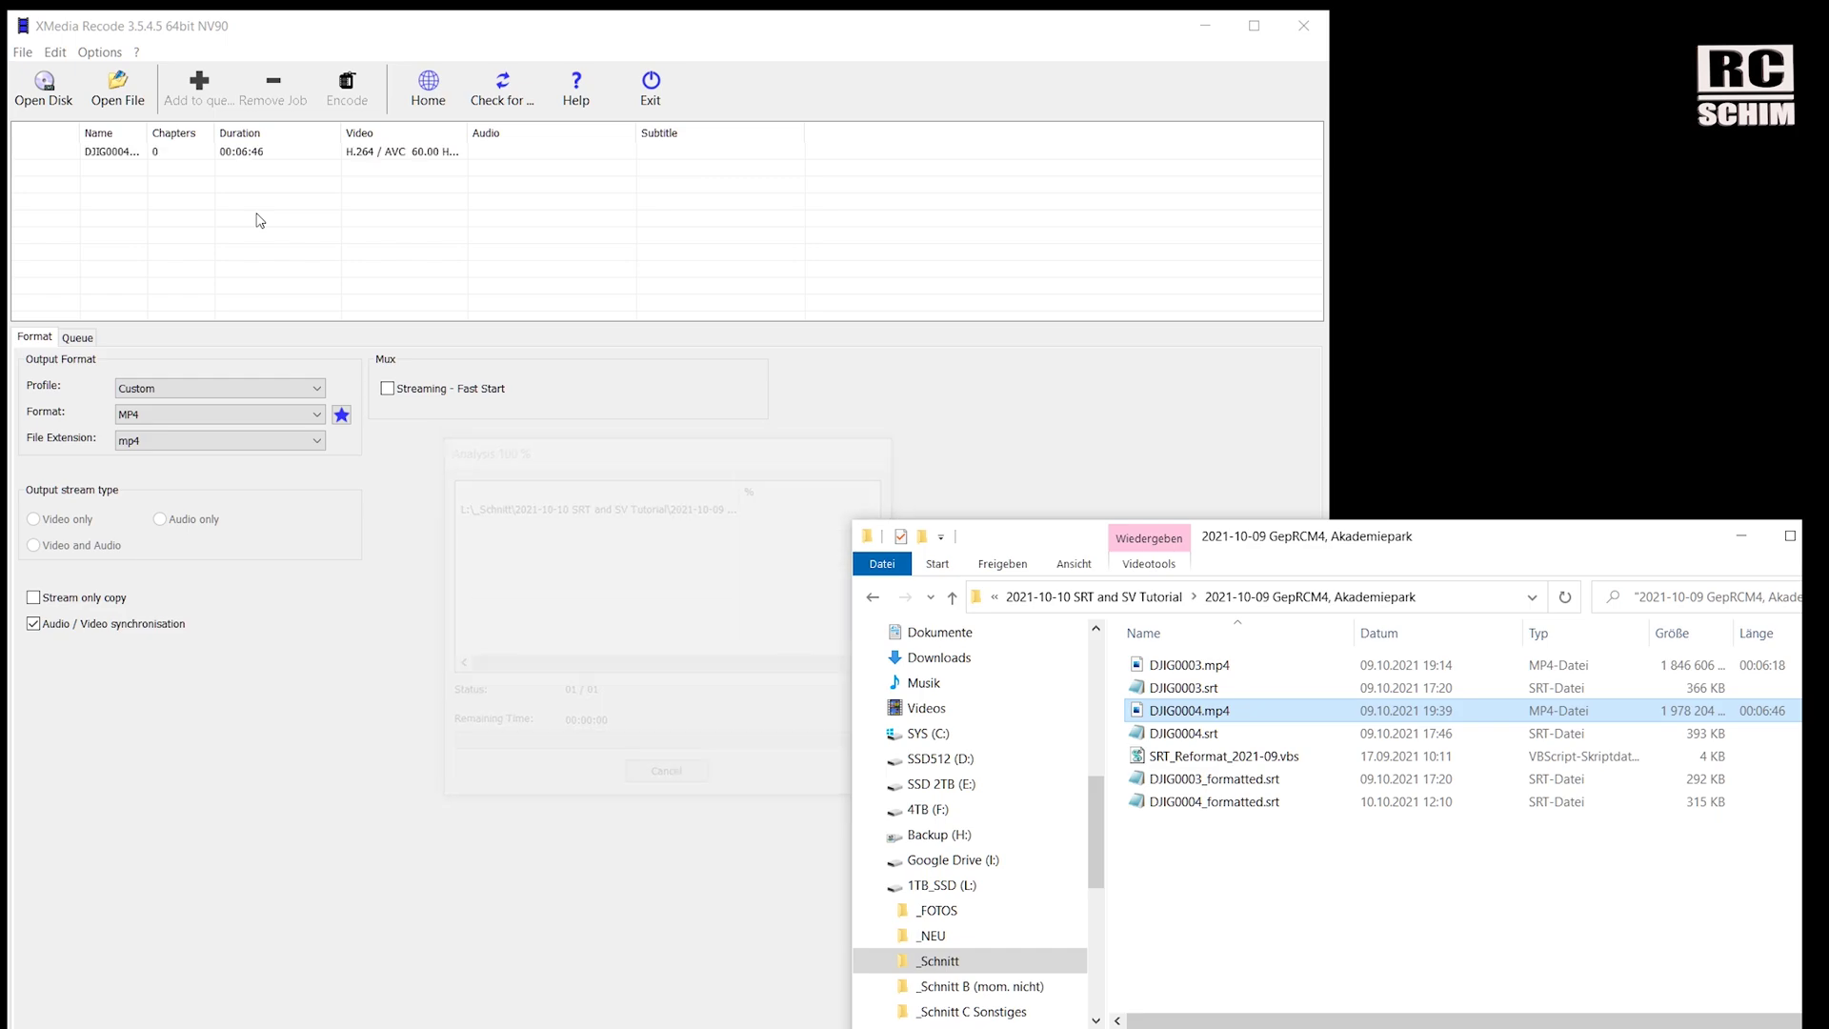
pyautogui.click(110, 155)
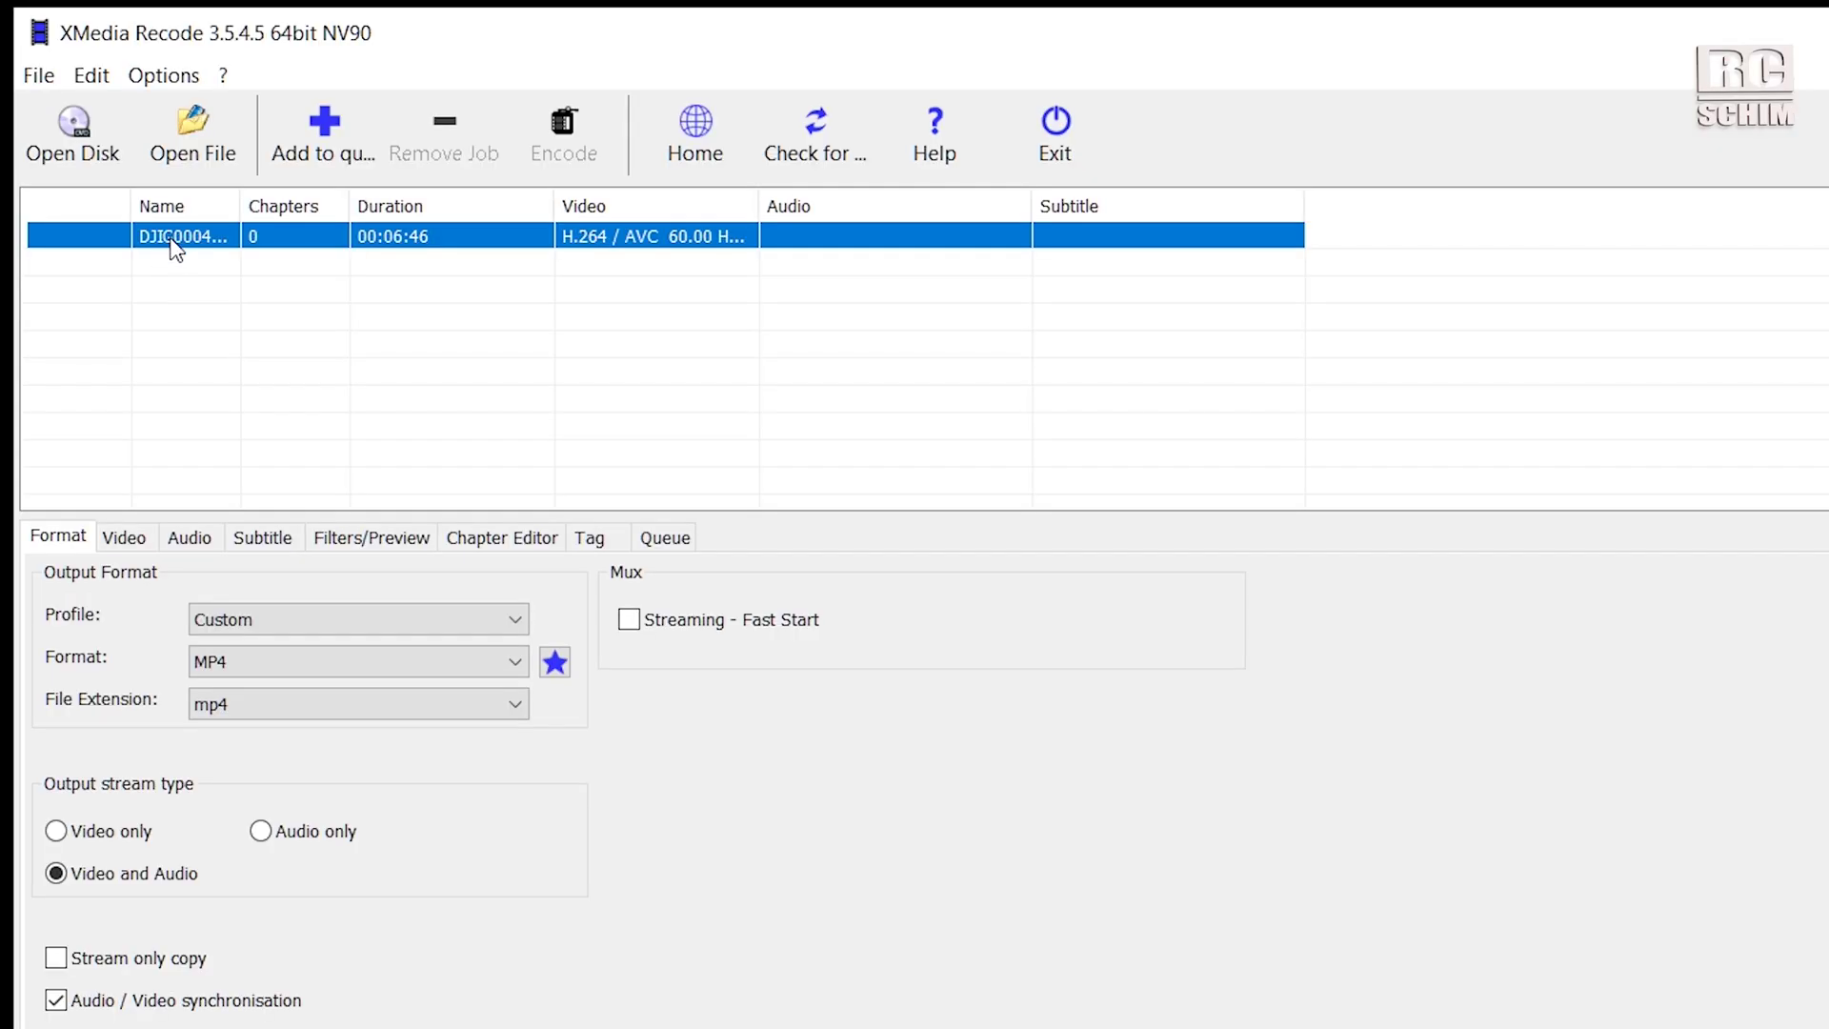
pyautogui.click(75, 834)
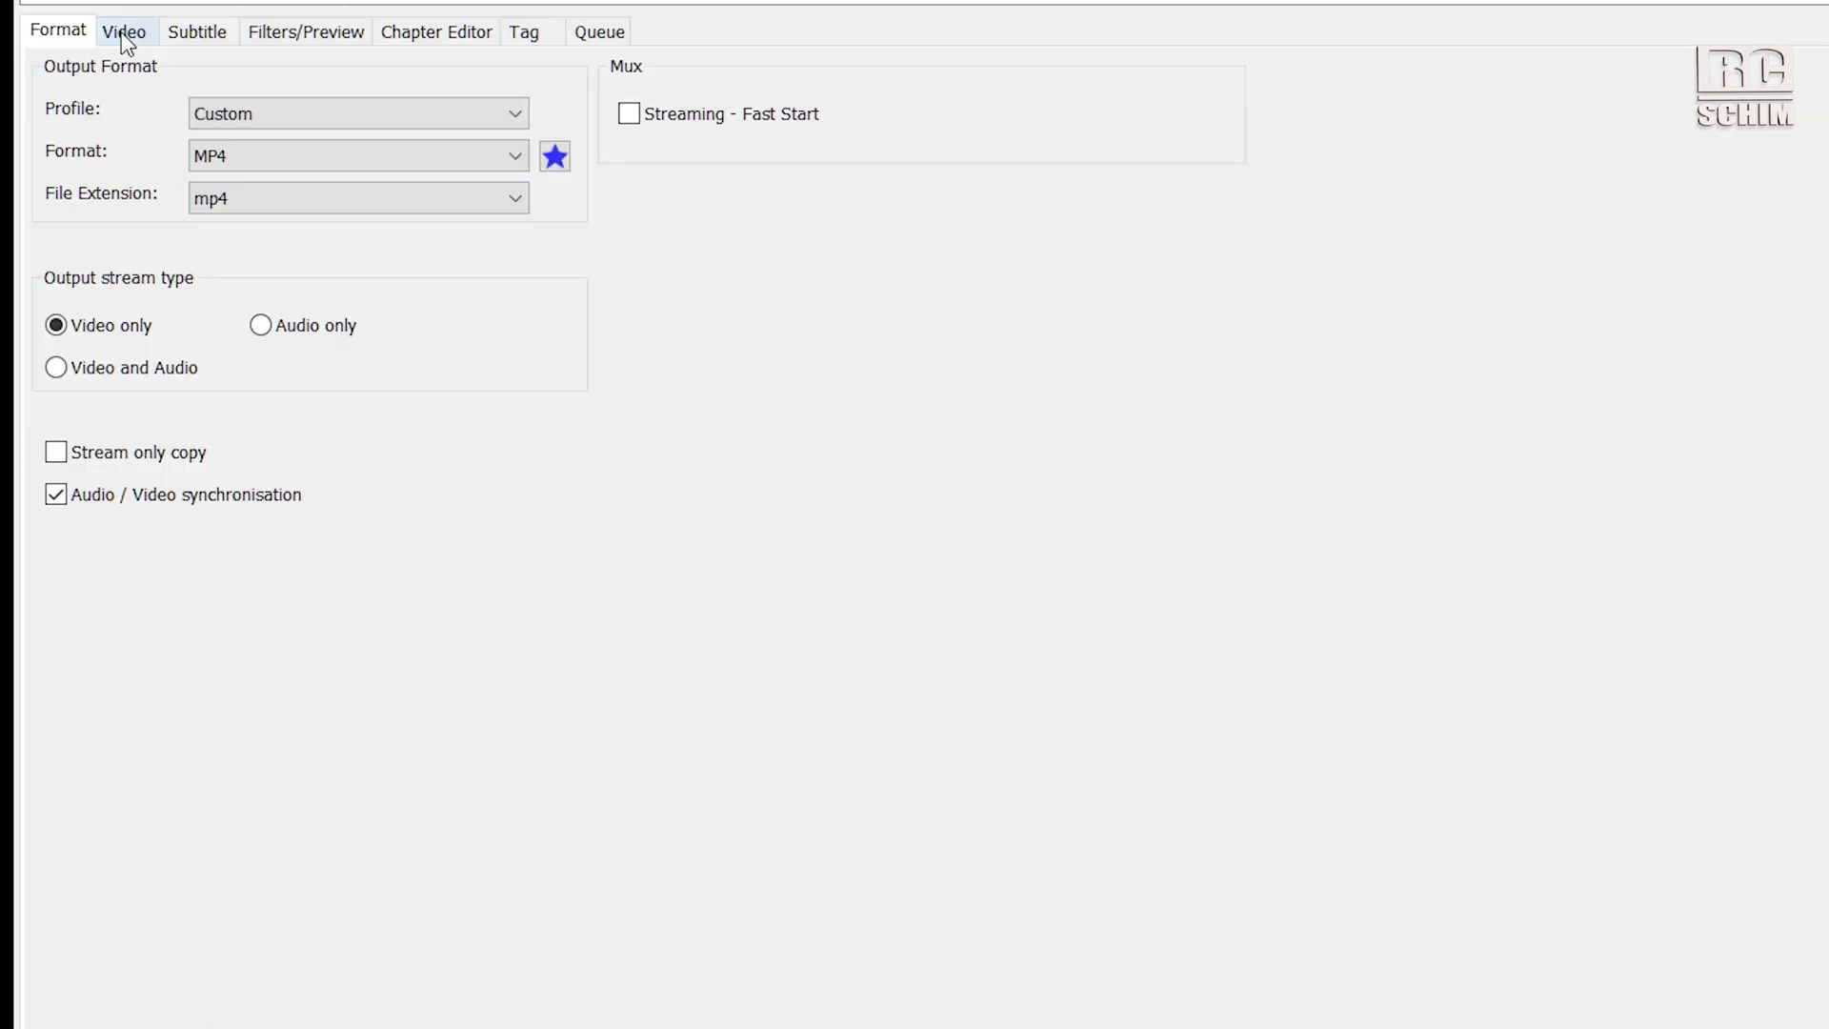
# In the Video settings, inspect the Bitrate value of 40000.
pyautogui.click(124, 538)
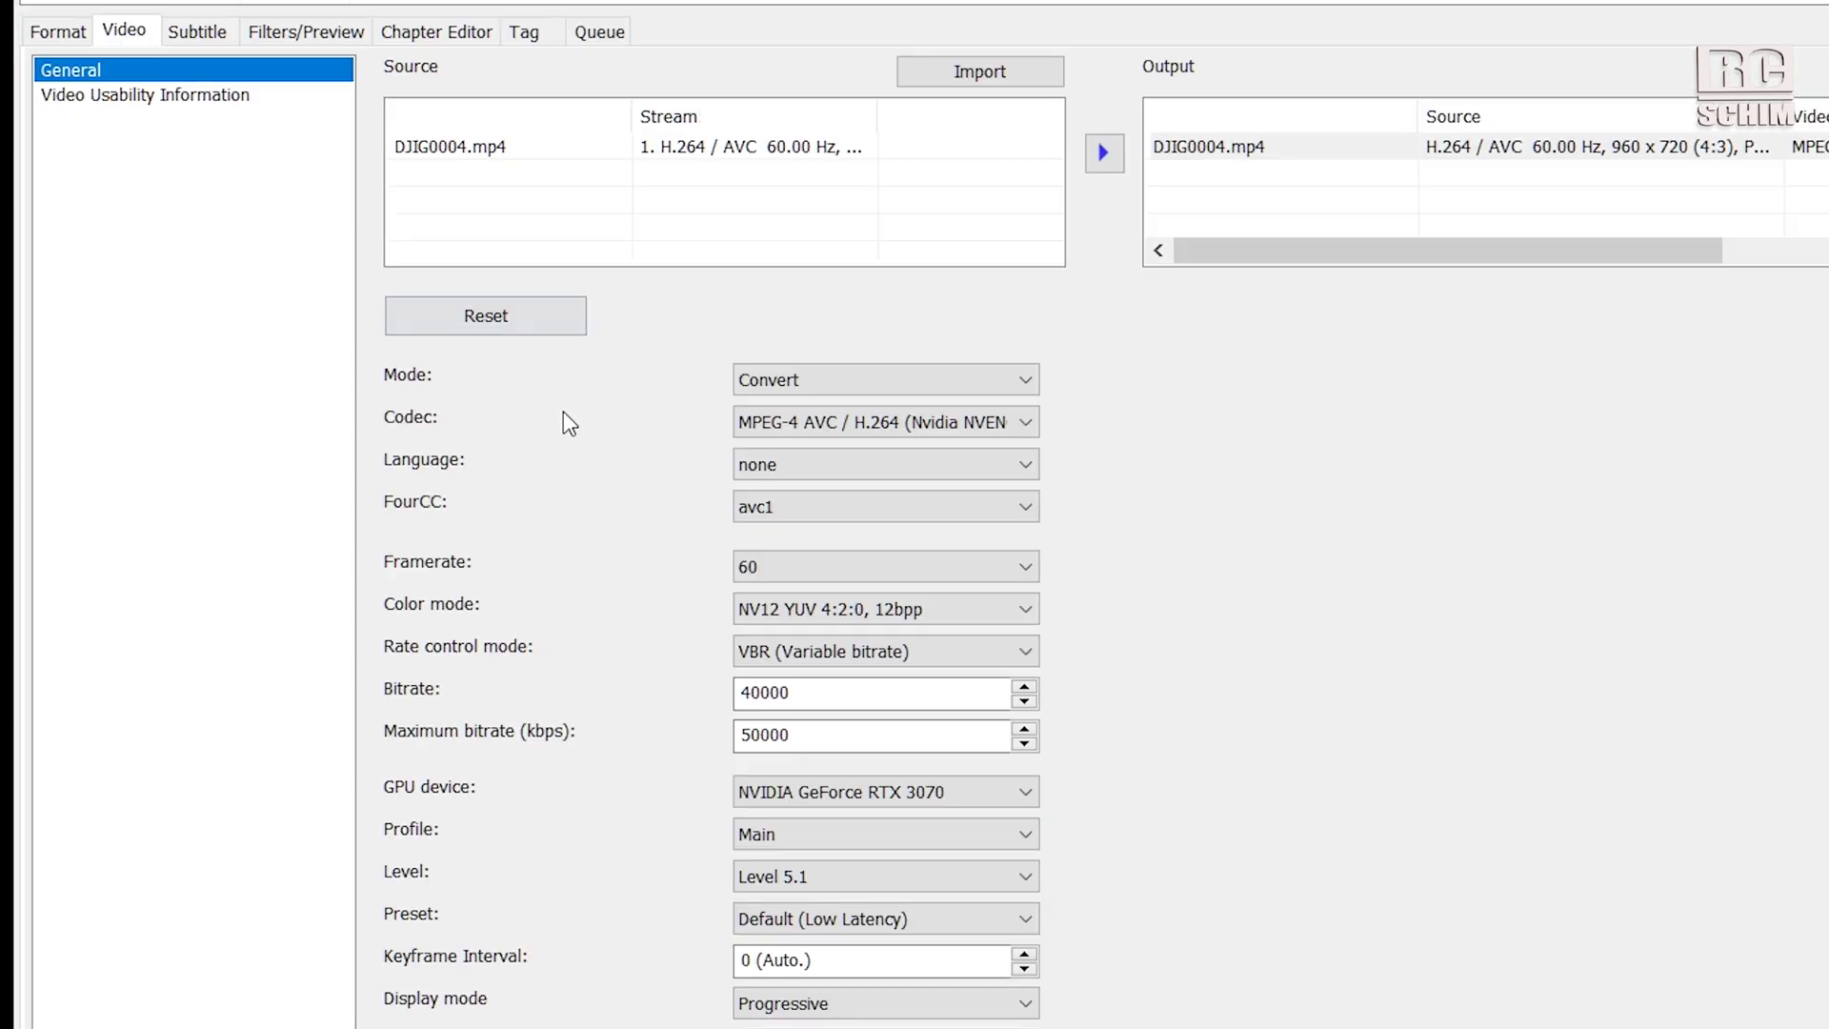
pyautogui.moveTo(831, 695); pyautogui.dragTo(714, 700)
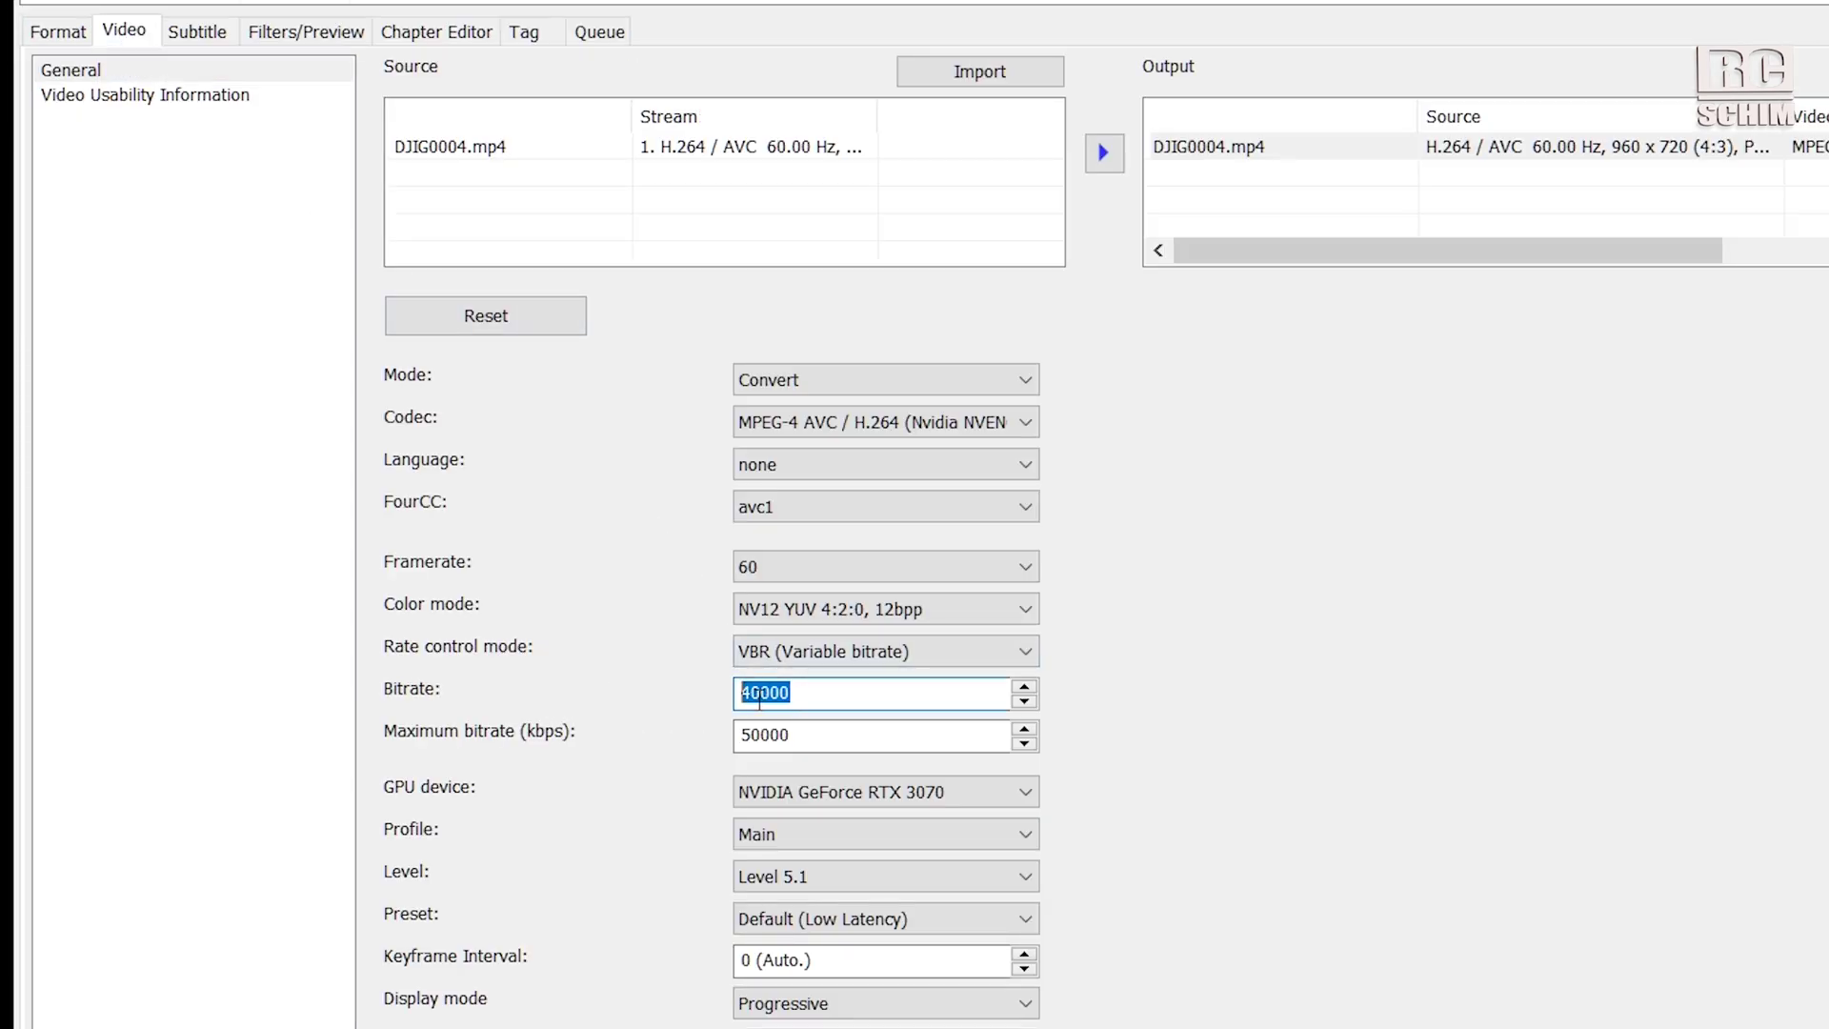
pyautogui.click(759, 698)
pyautogui.hotkey('shift', 'Home')
pyautogui.press('Home')
pyautogui.hotkey('shift', 'End')
pyautogui.click(888, 729)
# Review the 50000 maximum bitrate alongside the 40000 bitrate.
pyautogui.hotkey('shift', 'Home')
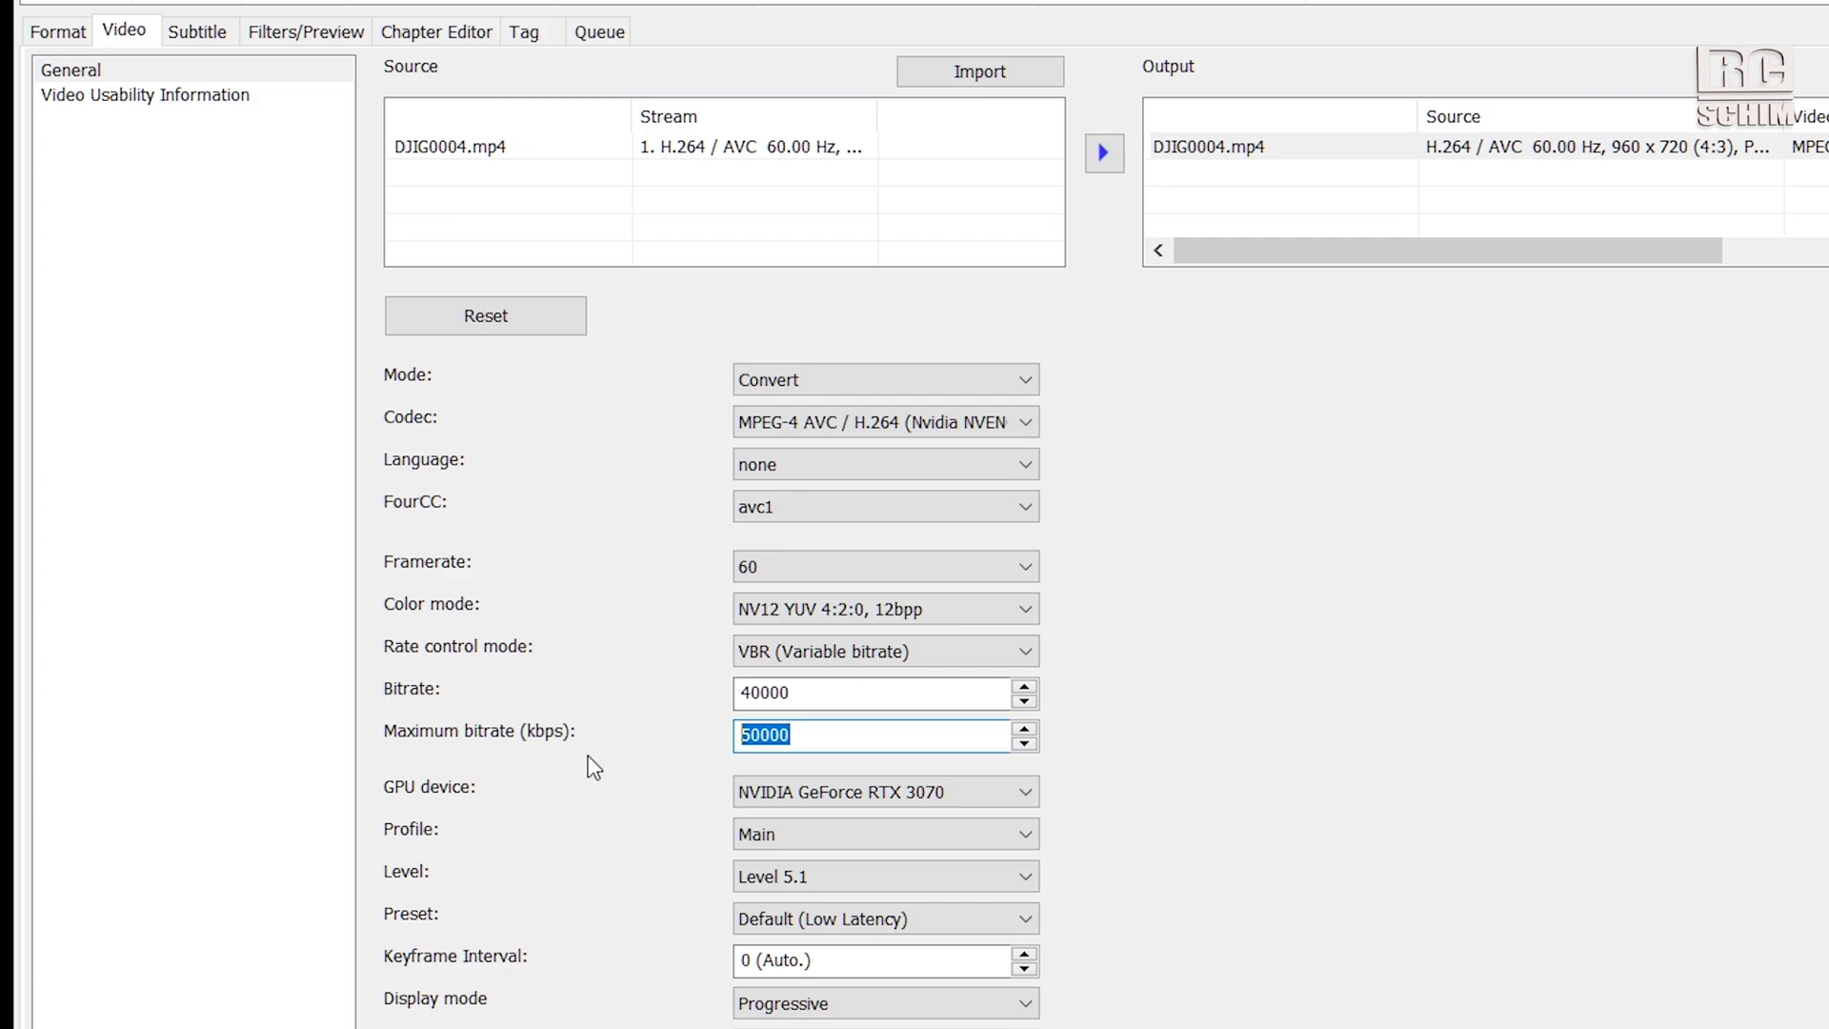
pyautogui.click(756, 748)
pyautogui.hotkey('shift', 'Home')
pyautogui.click(964, 694)
pyautogui.hotkey('shift', 'Home')
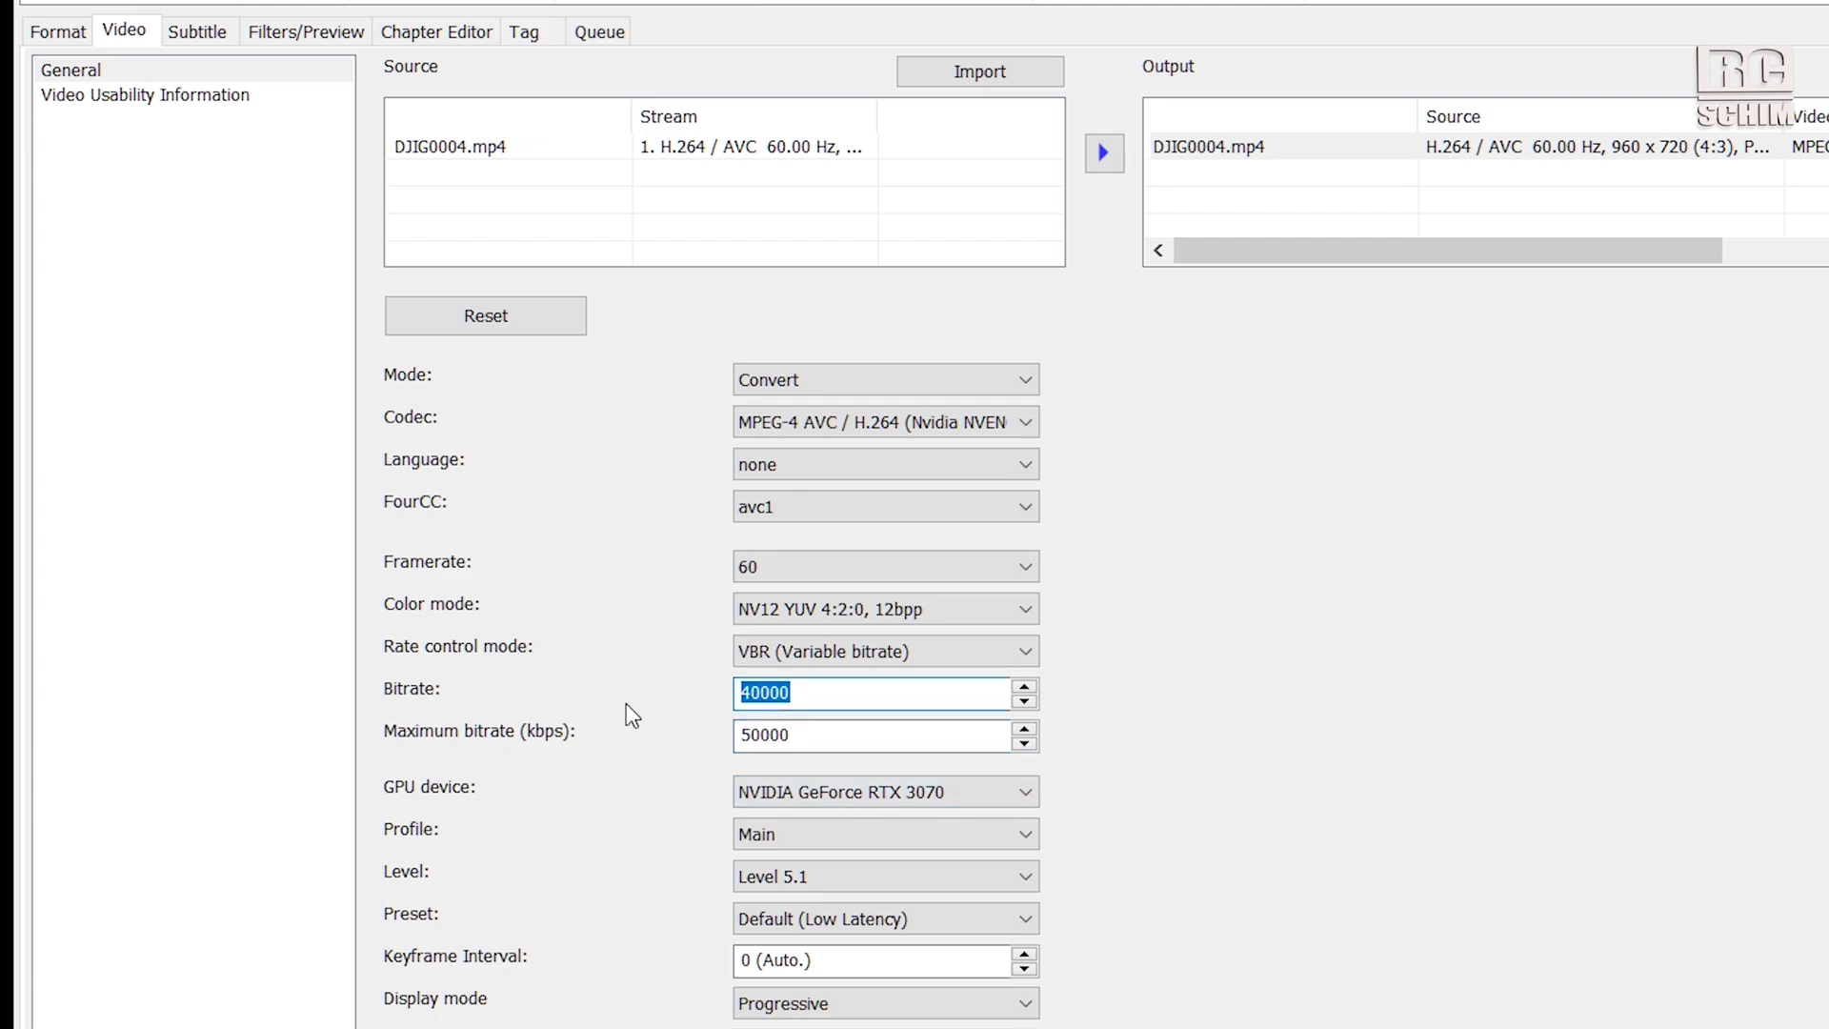
pyautogui.click(819, 694)
pyautogui.hotkey('shift', 'Home')
pyautogui.press('Tab')
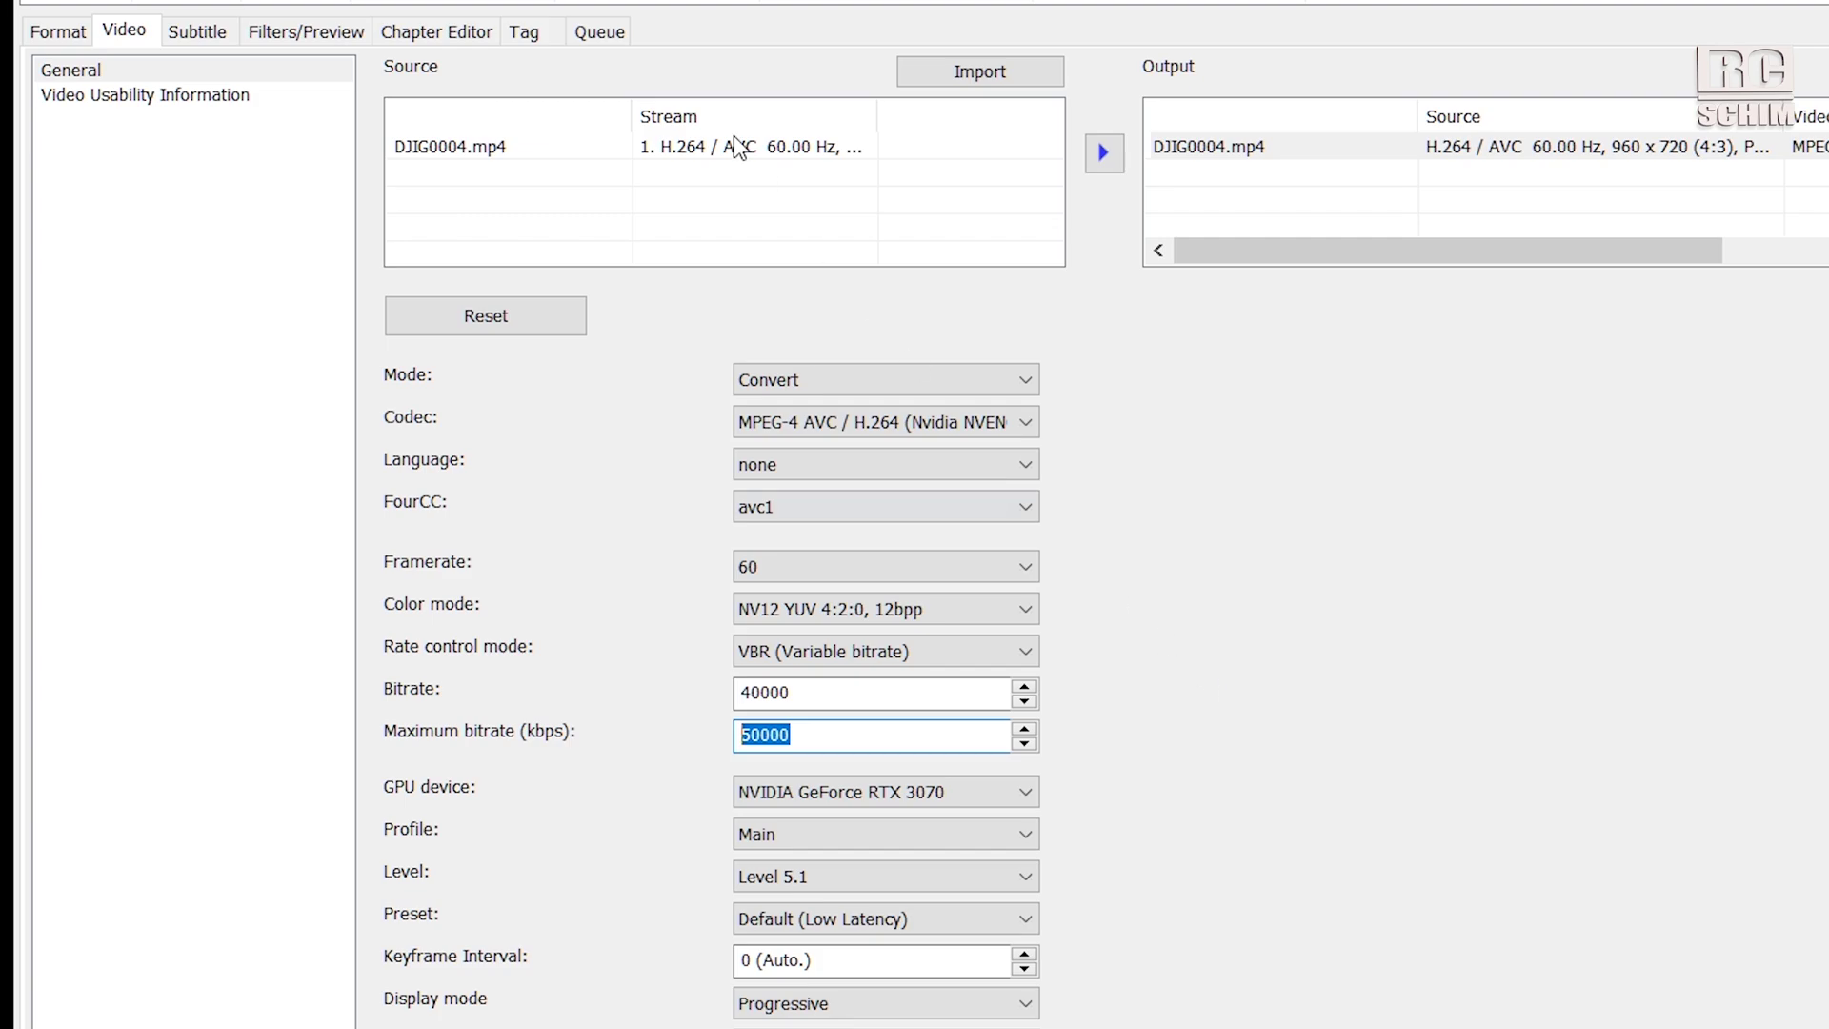
pyautogui.click(203, 40)
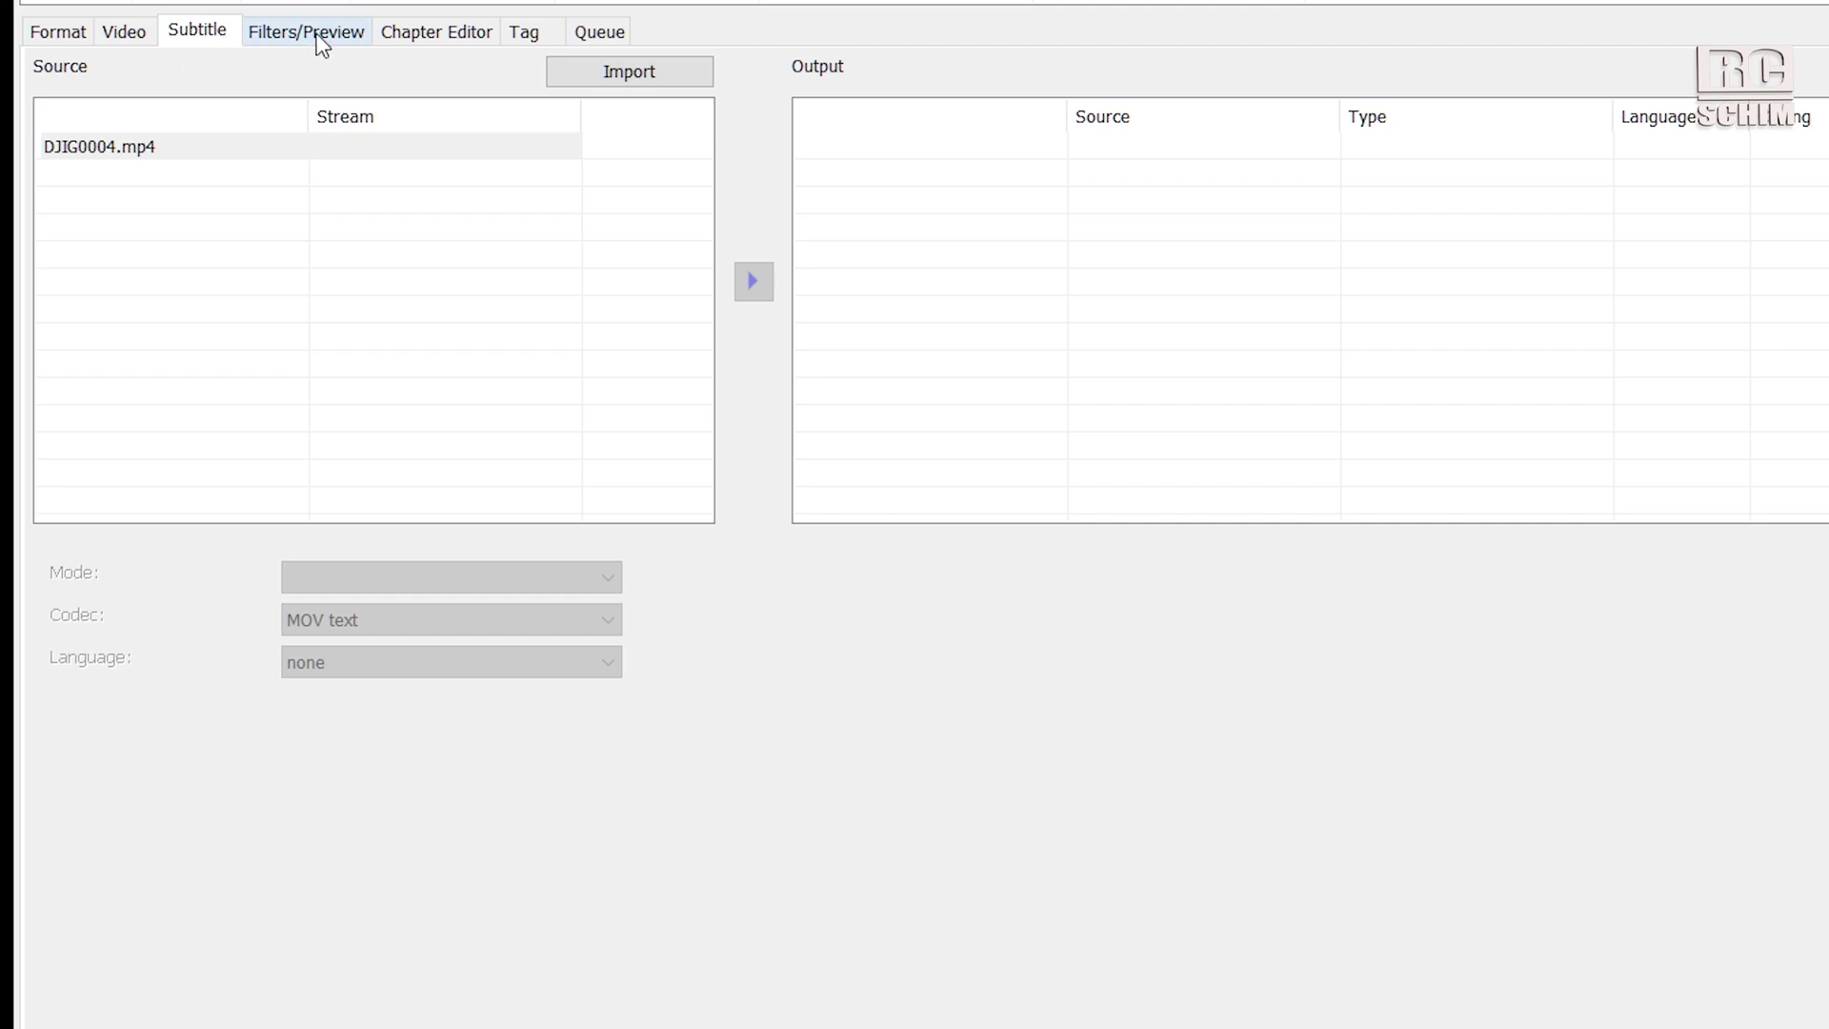
# Add a Subtitle filter to the video track from Filters/Preview and display its settings.
pyautogui.click(320, 37)
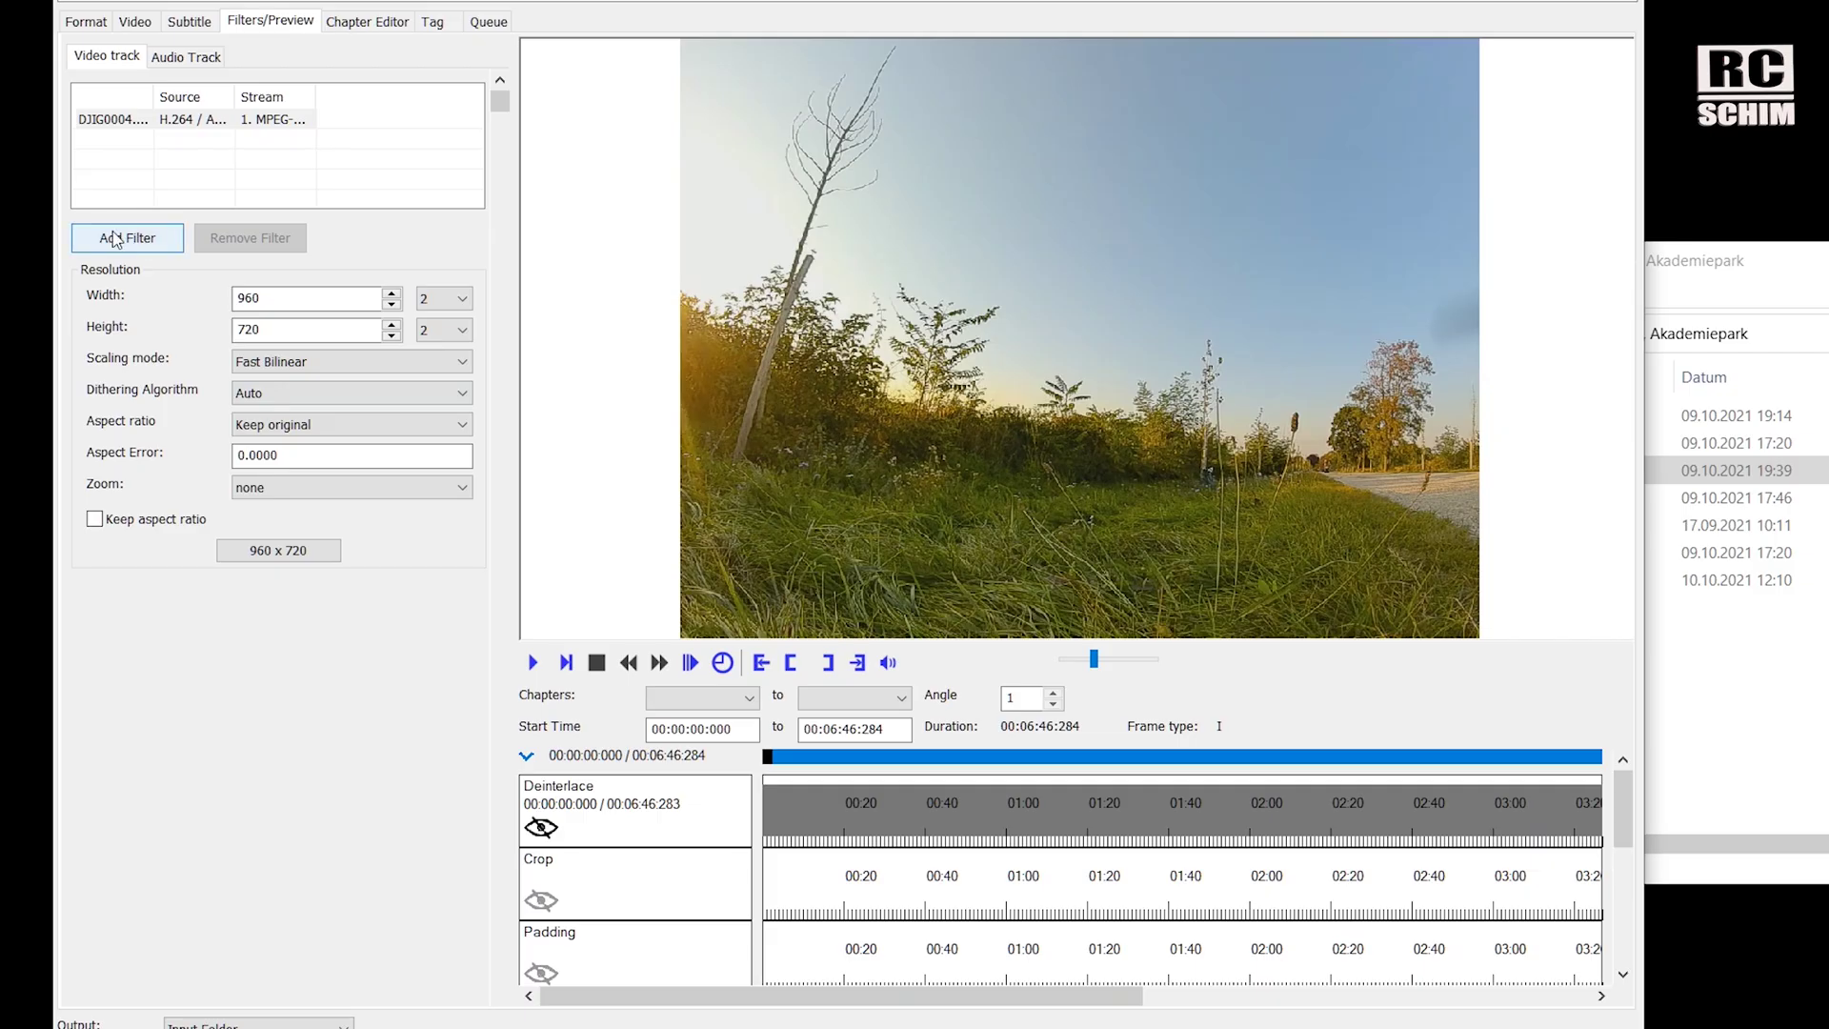
pyautogui.click(115, 239)
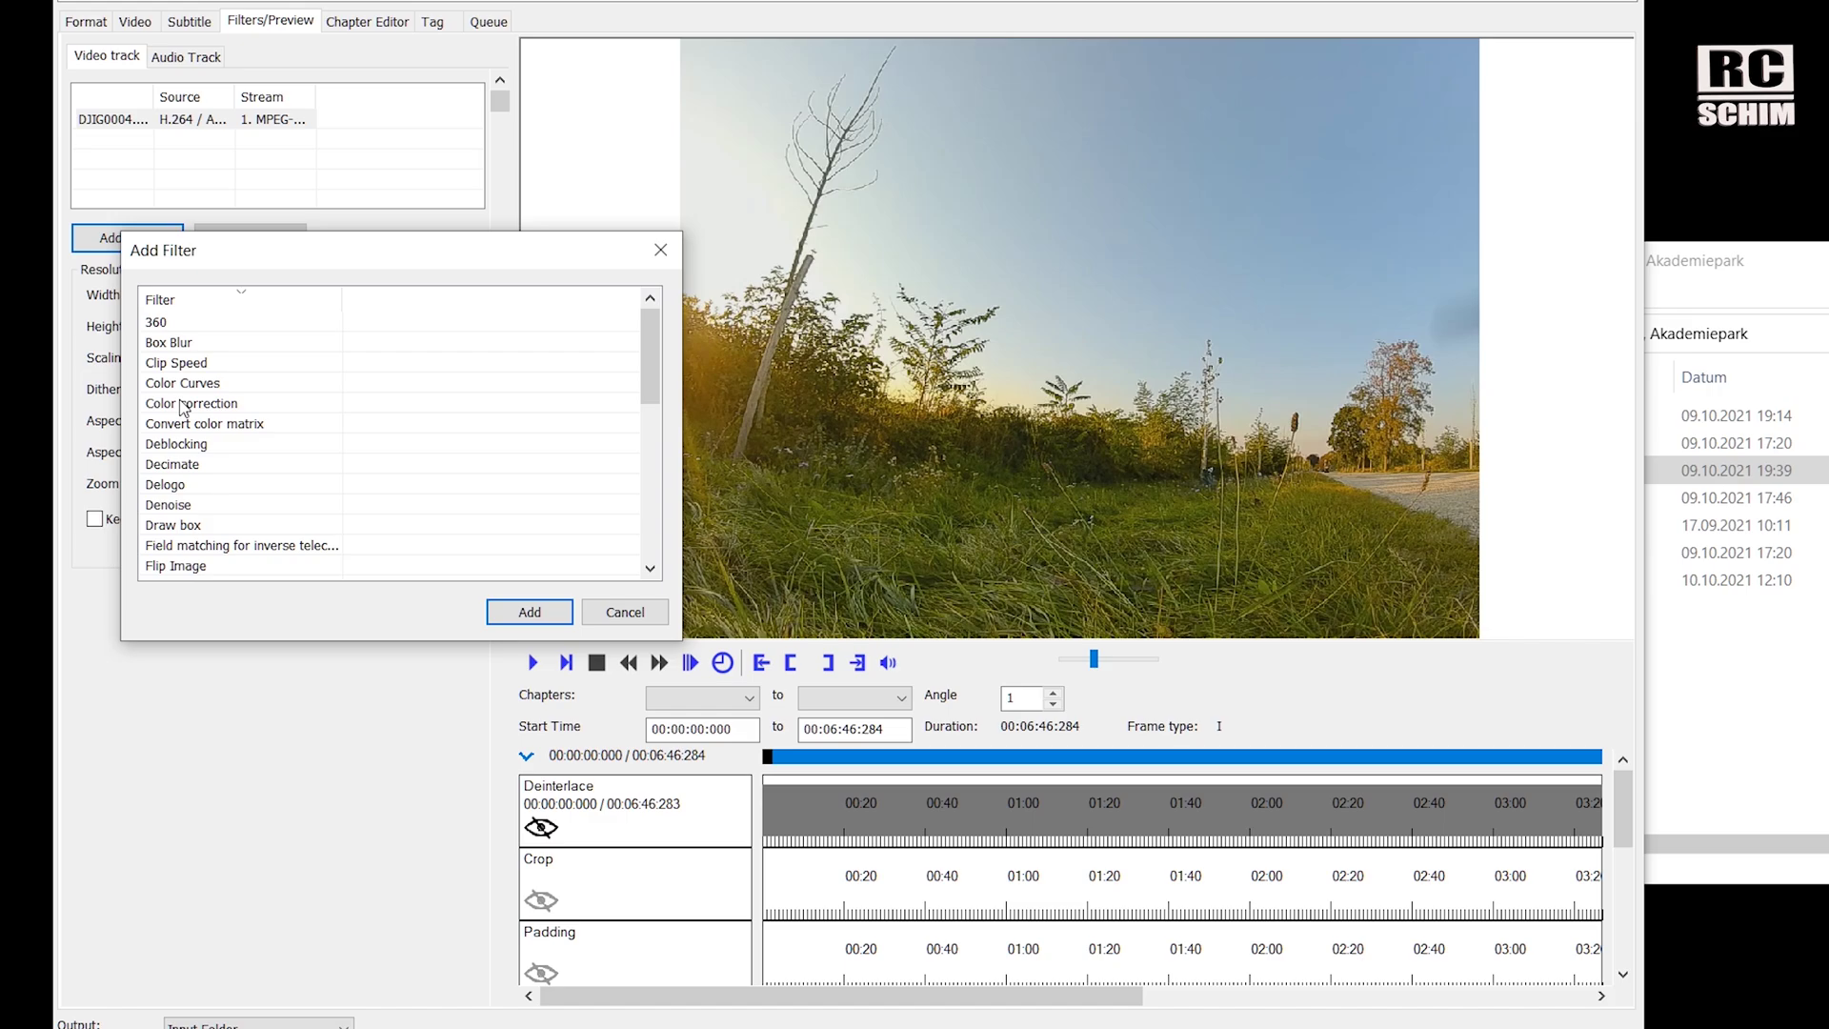
pyautogui.scroll(-6, 183, 407)
pyautogui.click(172, 464)
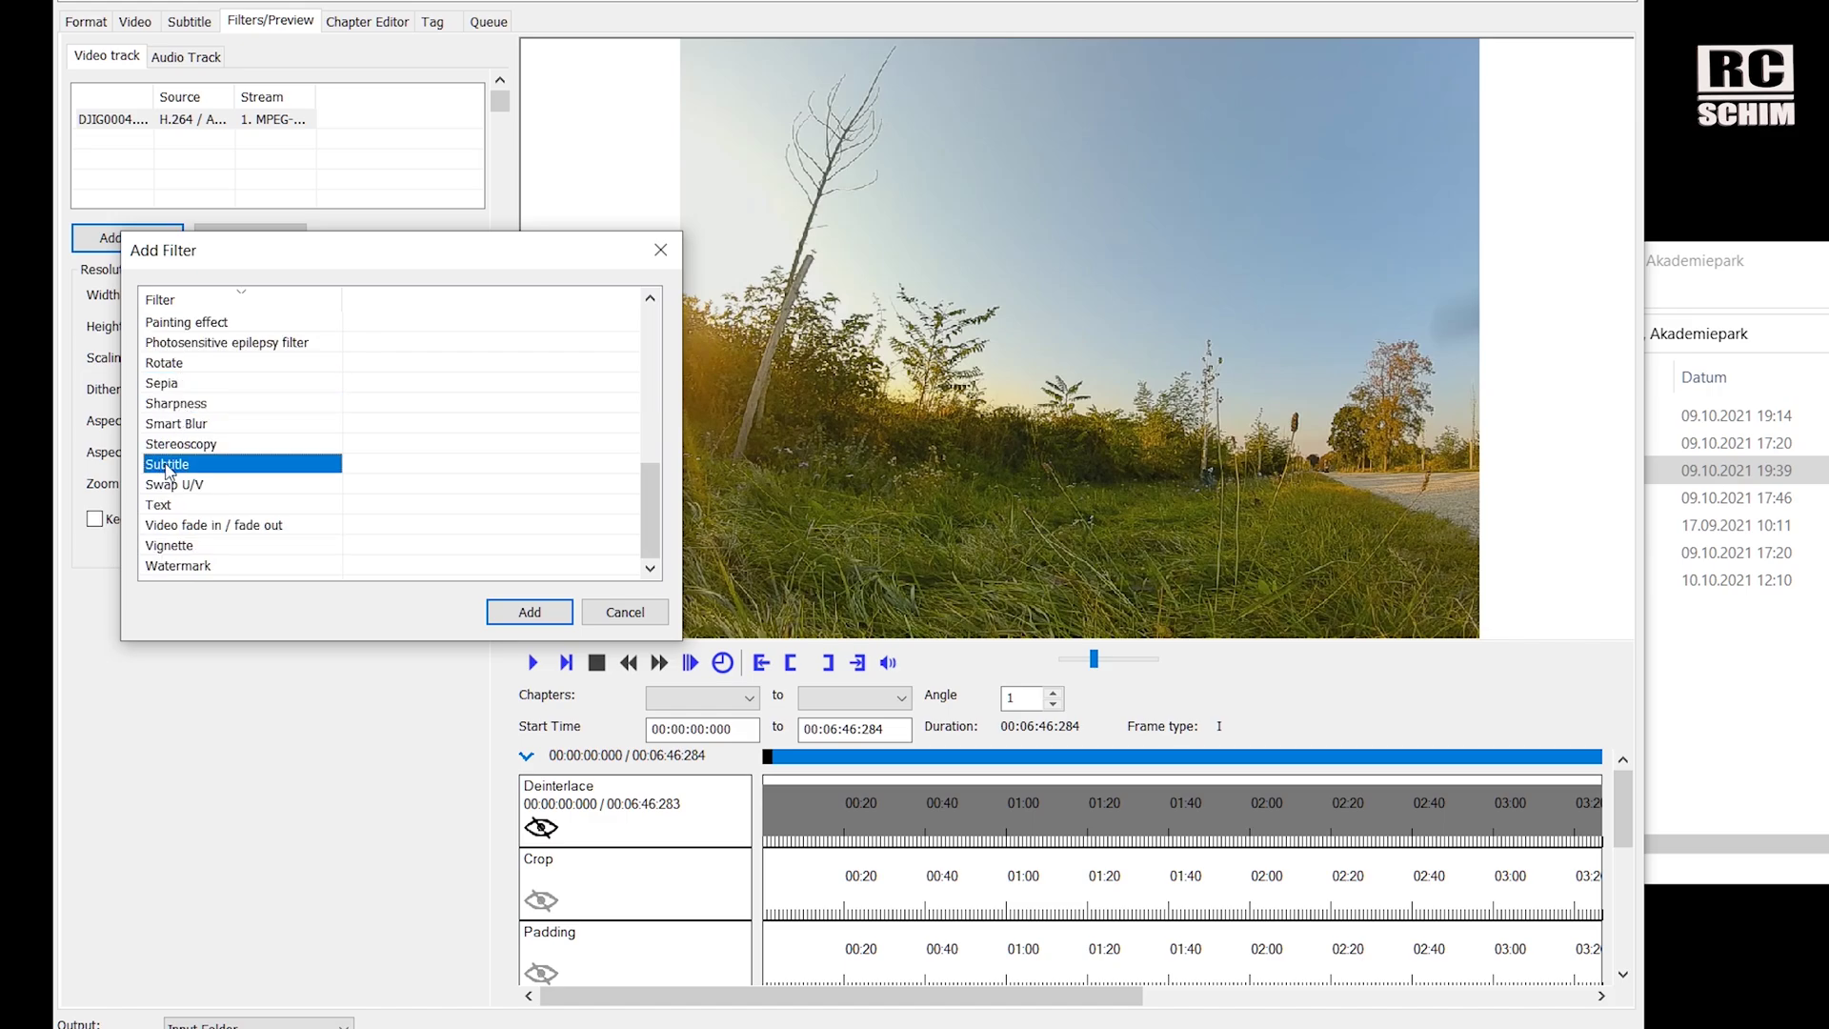
pyautogui.doubleClick(168, 466)
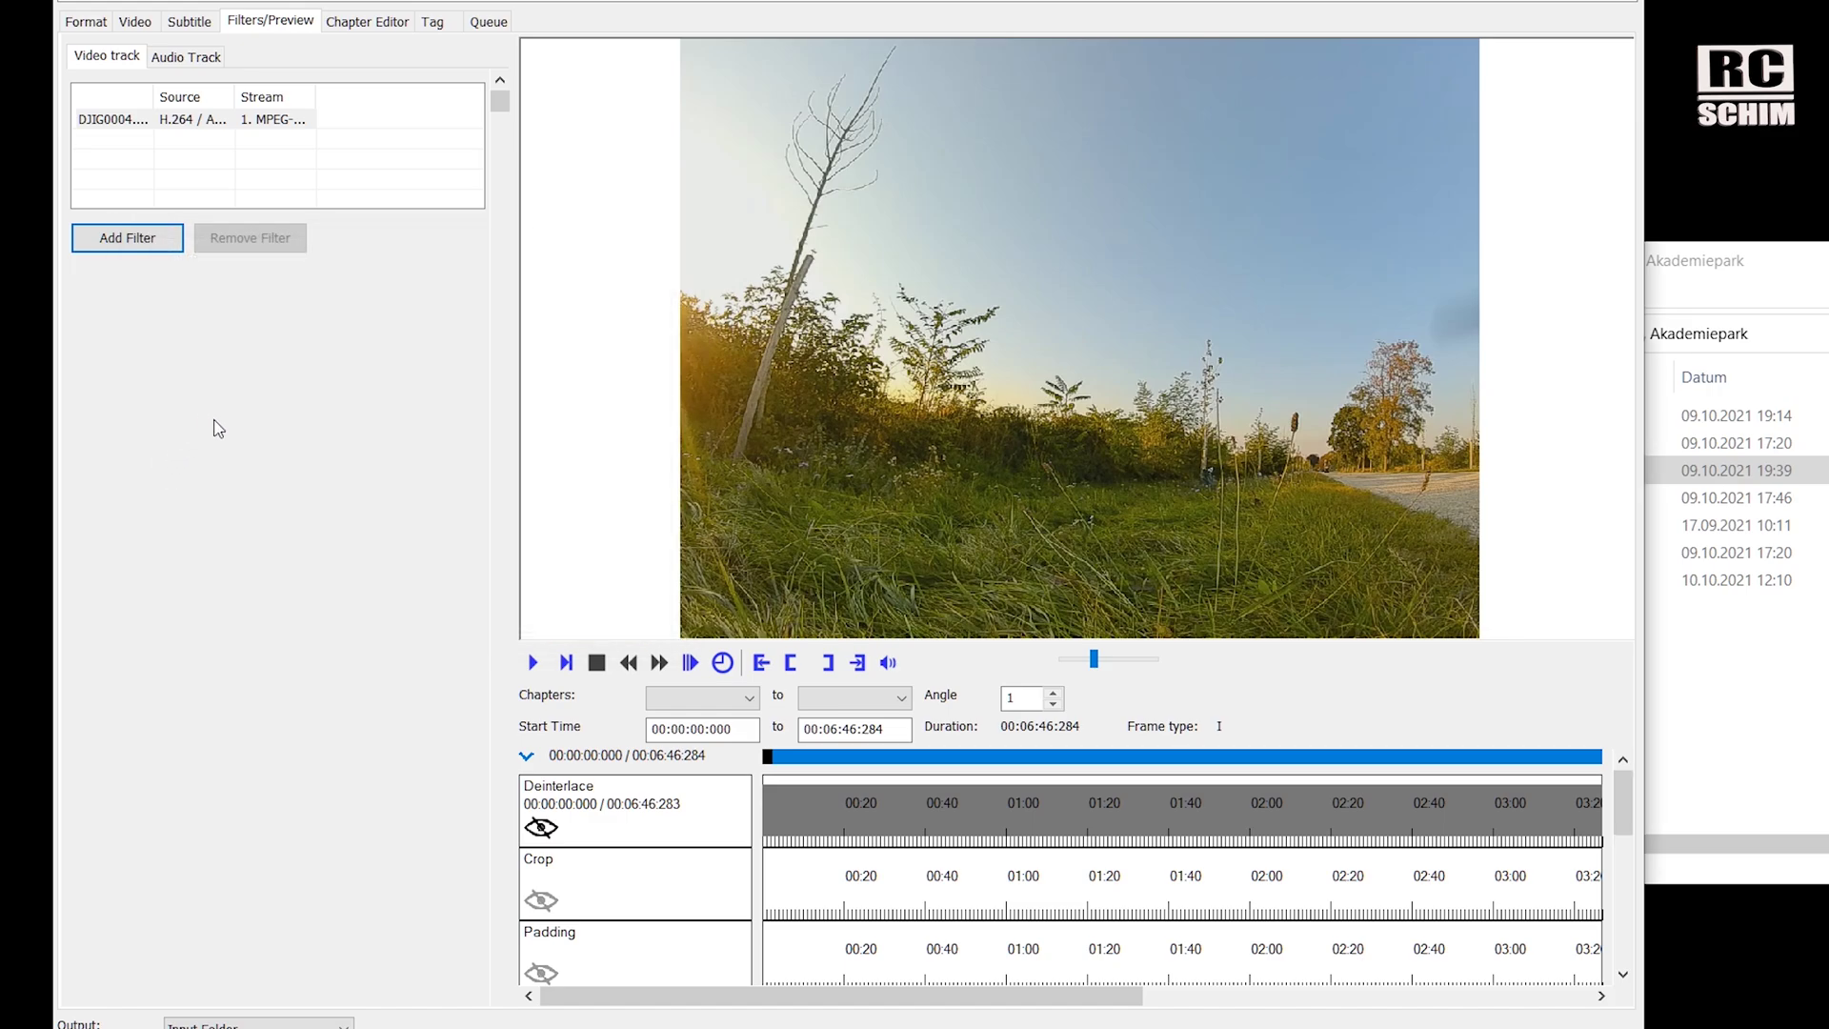
pyautogui.moveTo(1631, 803); pyautogui.dragTo(1631, 899)
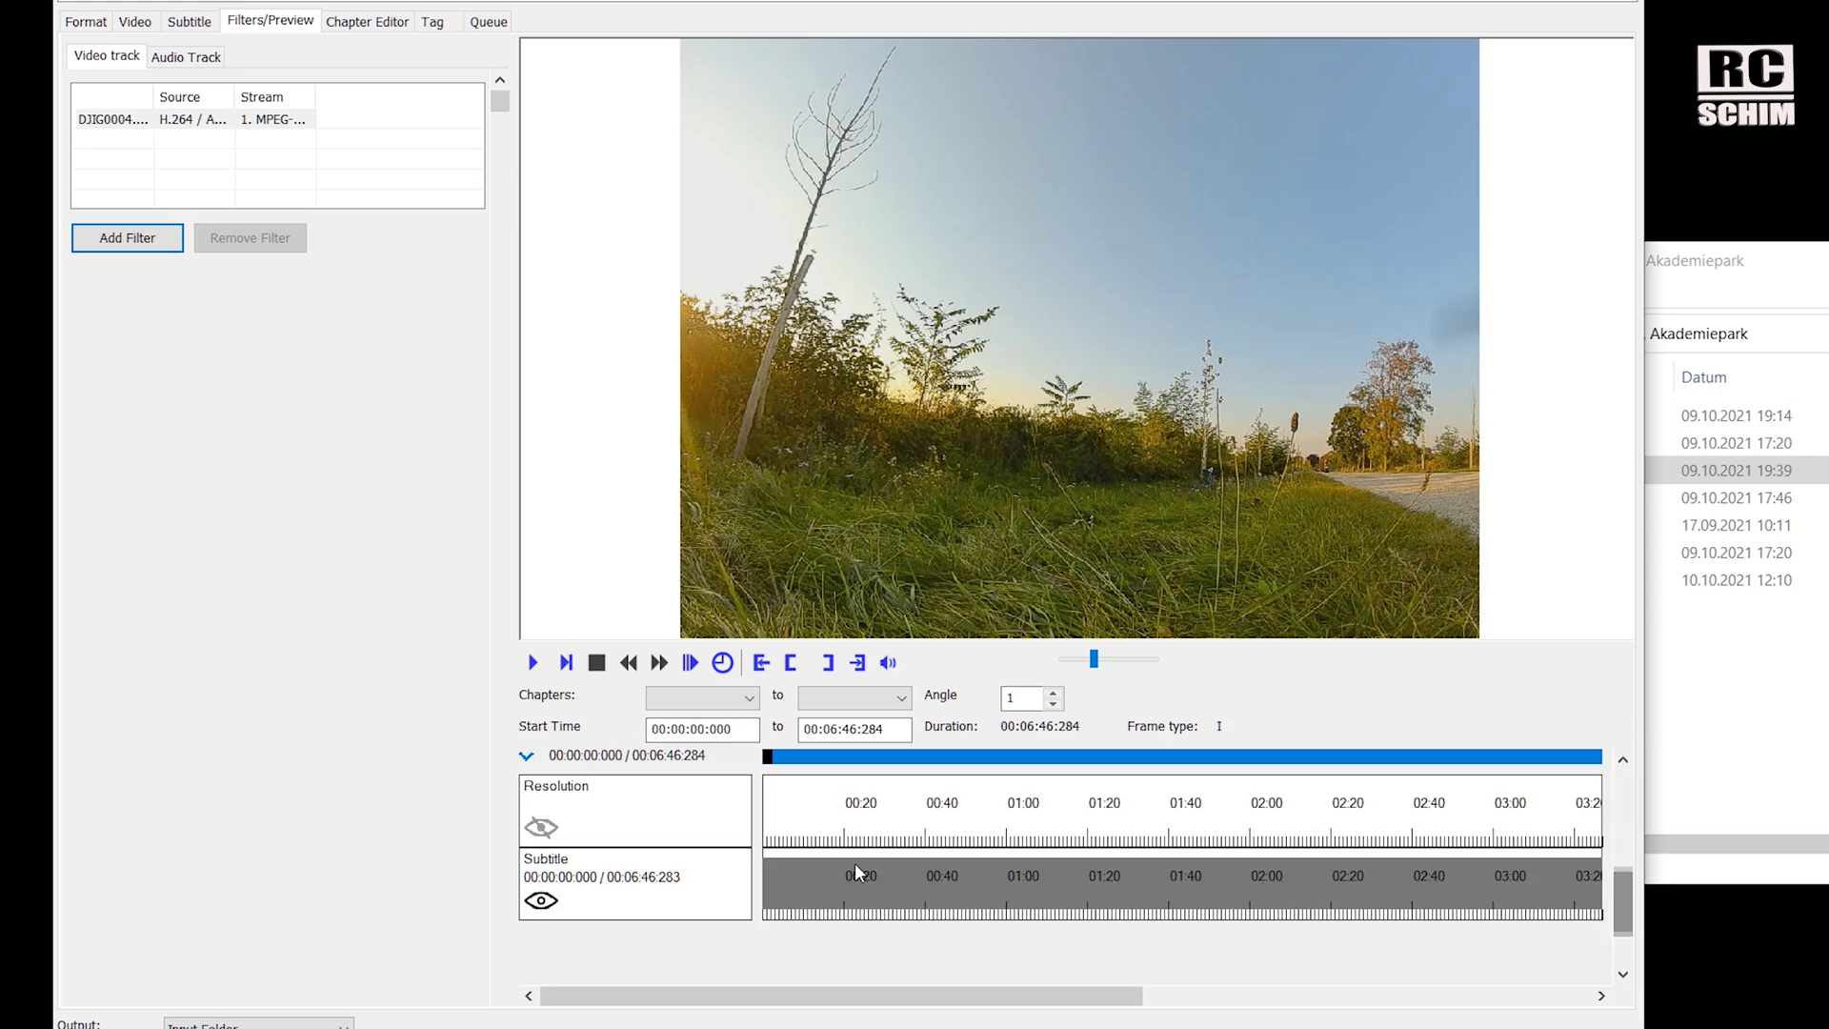
pyautogui.click(630, 882)
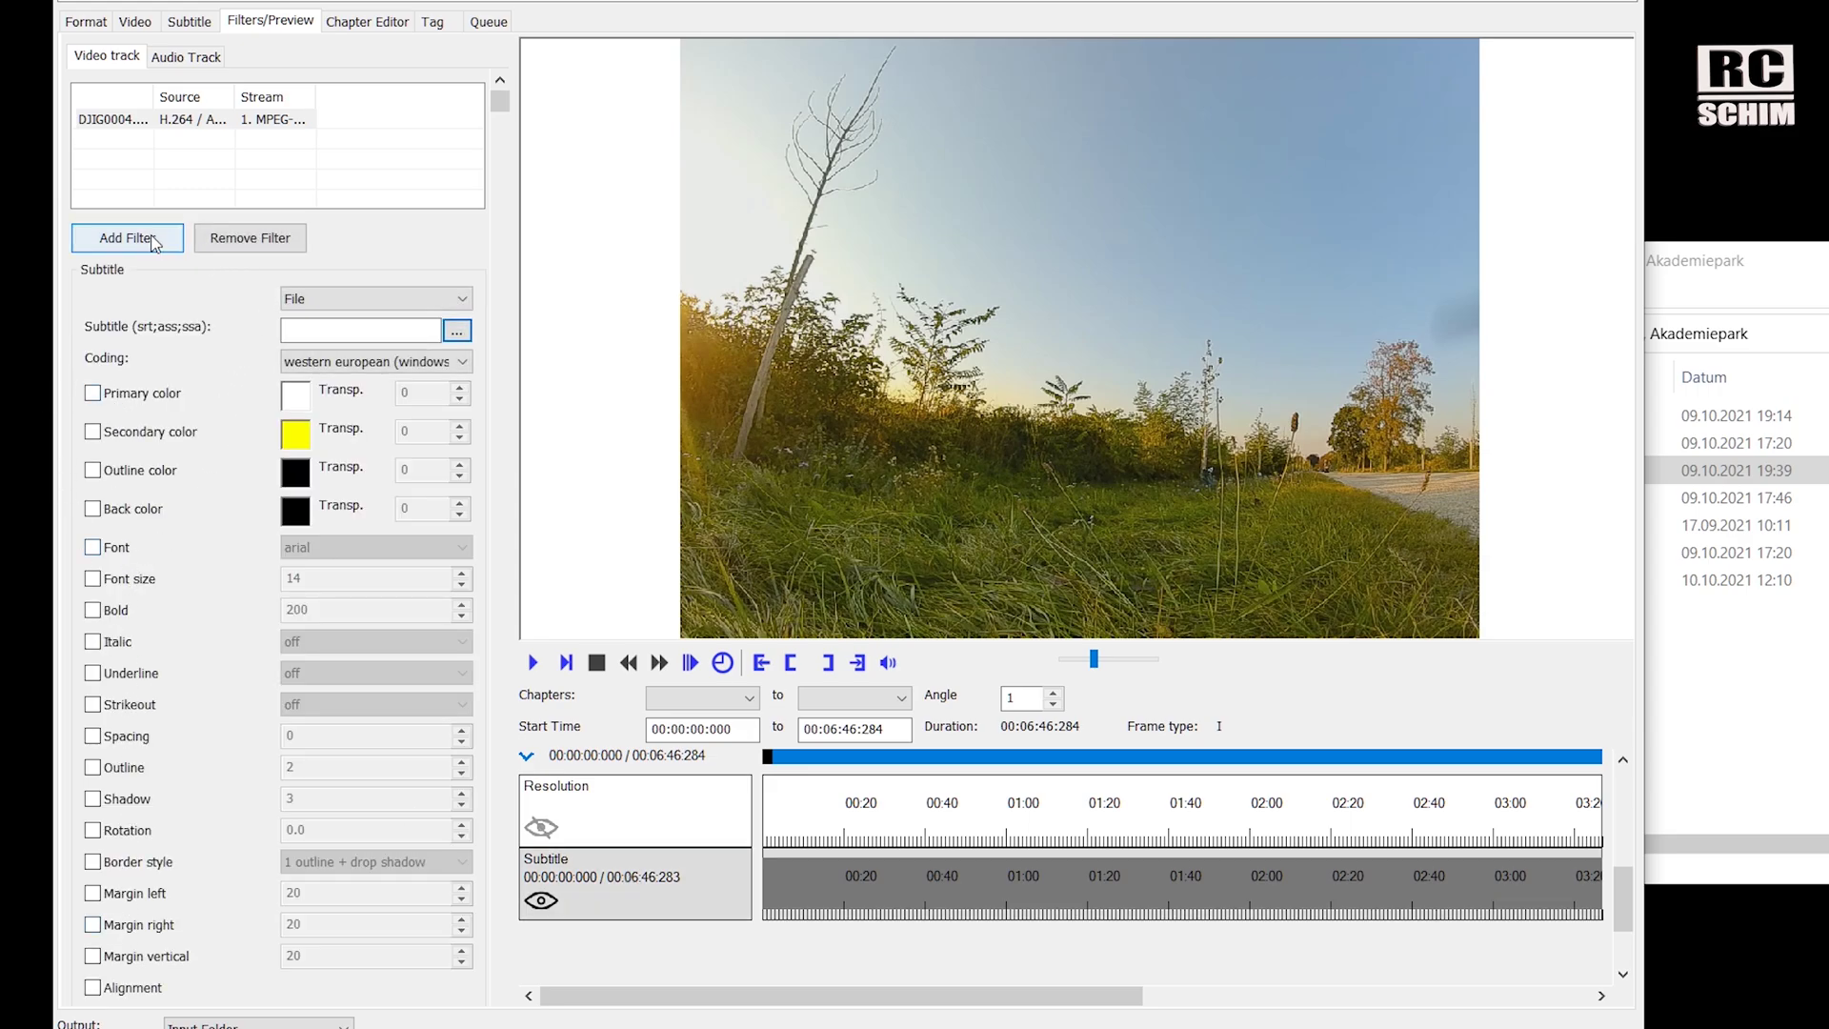
# Load DJIG0004_formatted.srt as the subtitle file and scrub the preview to 0:39 to verify it.
pyautogui.click(458, 333)
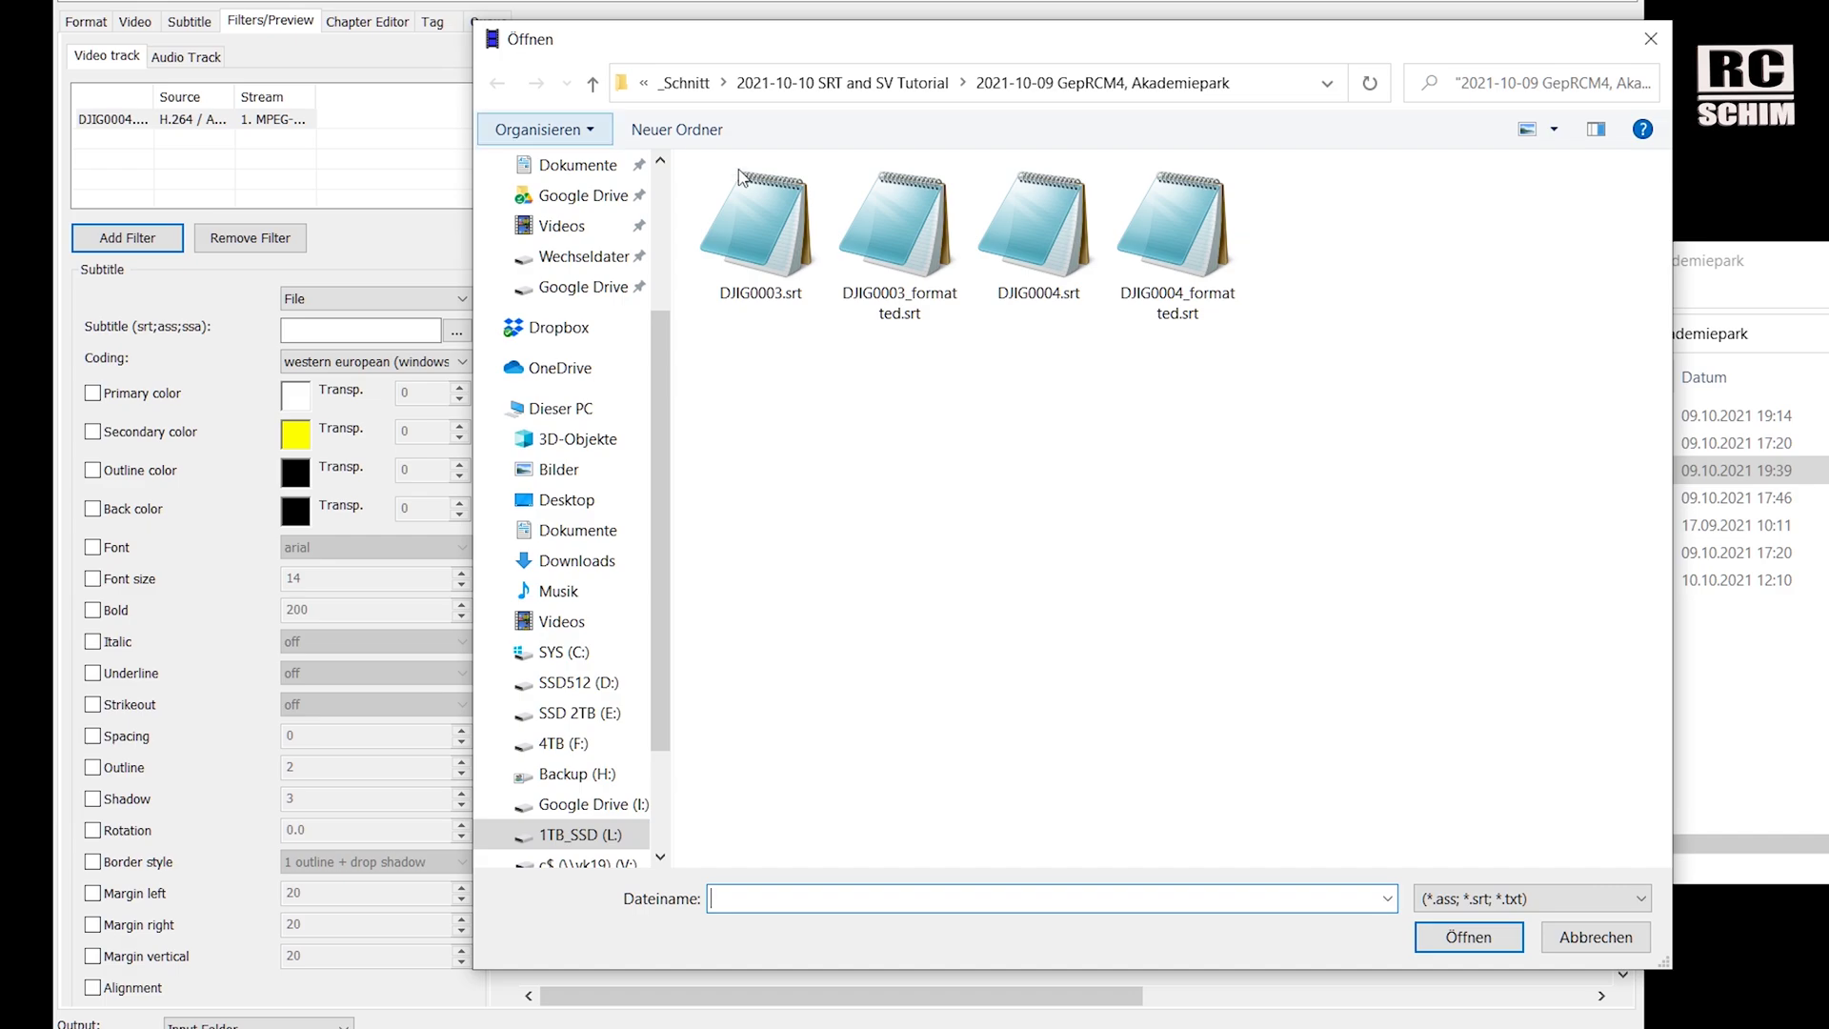
pyautogui.click(1045, 272)
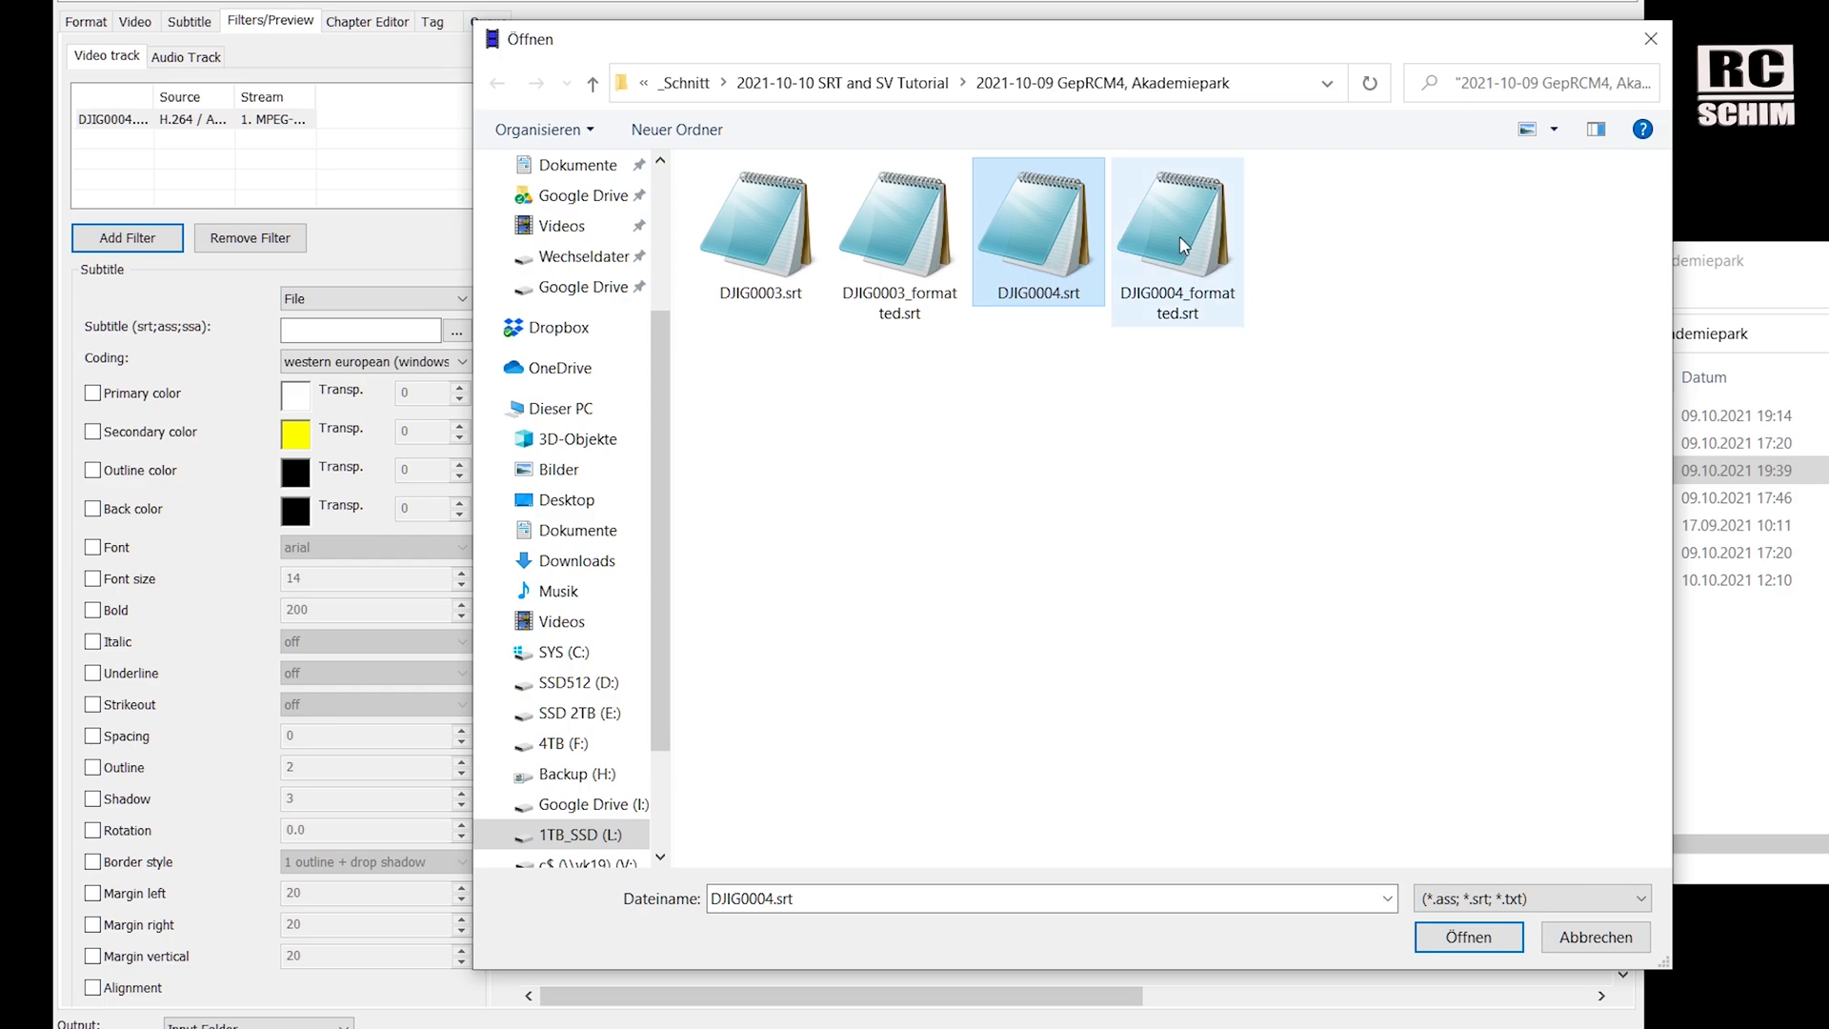
pyautogui.click(1182, 261)
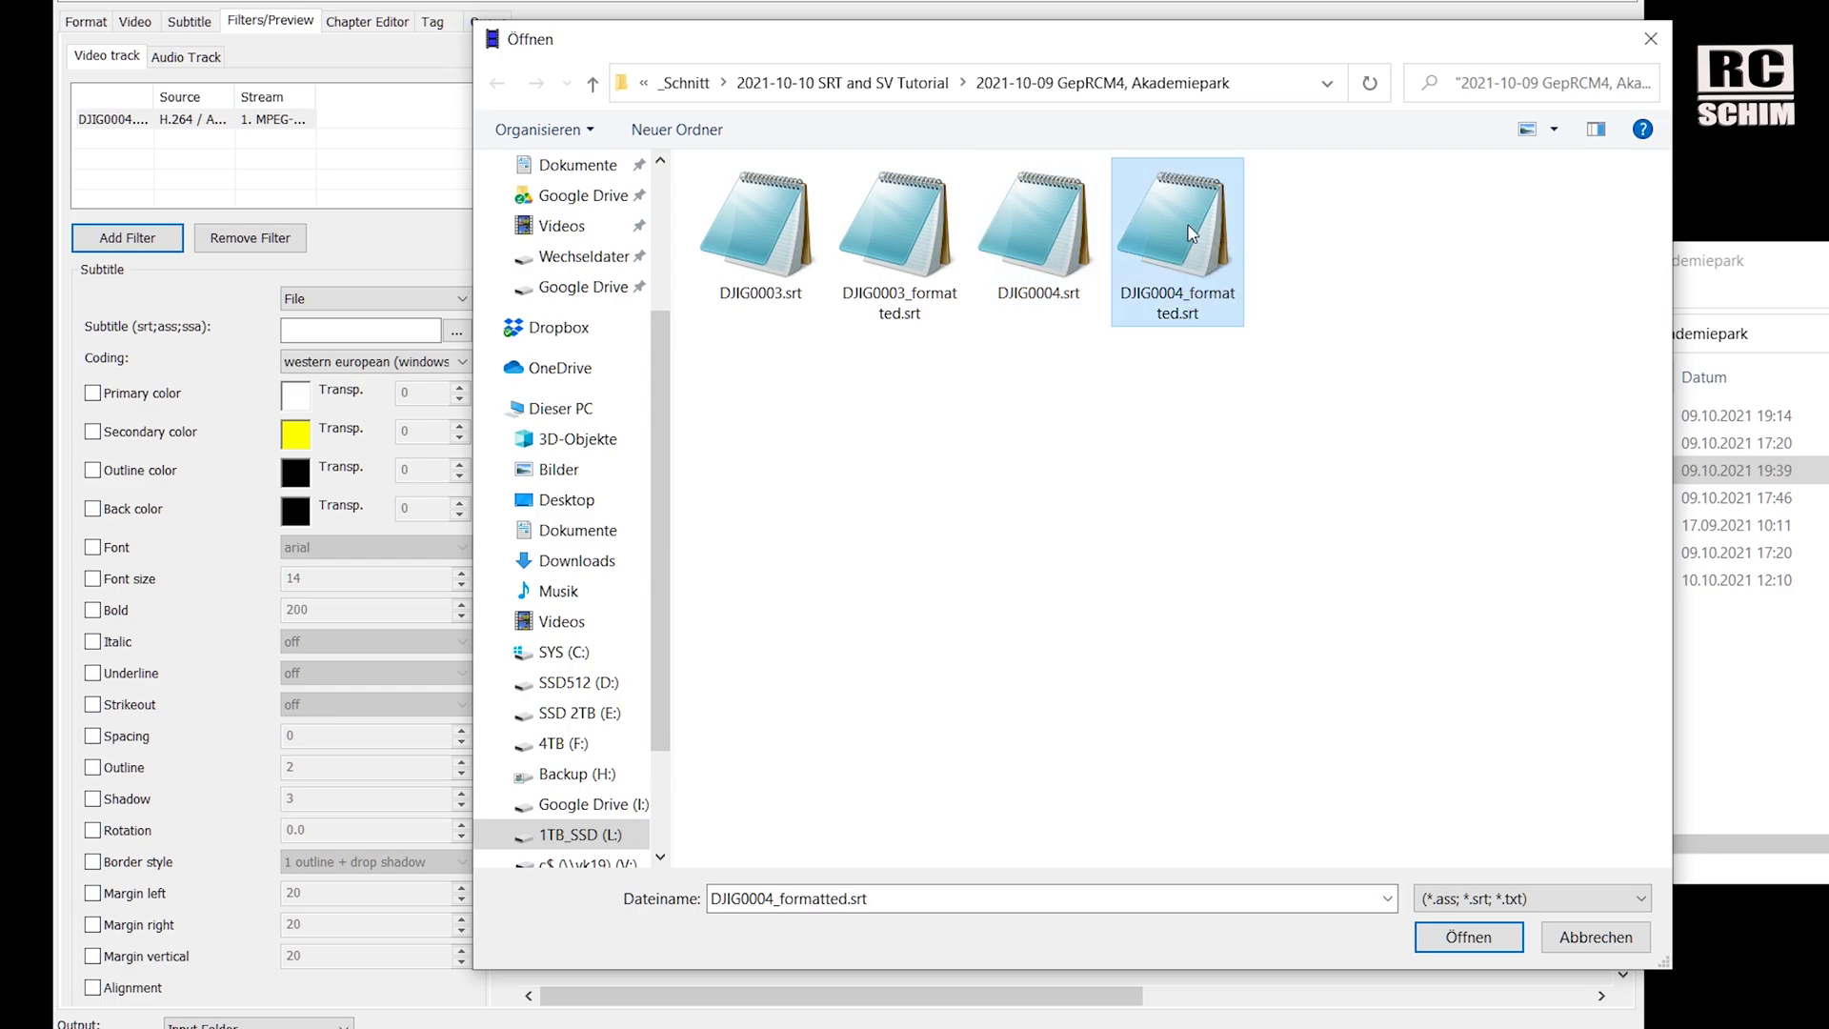
pyautogui.doubleClick(1191, 234)
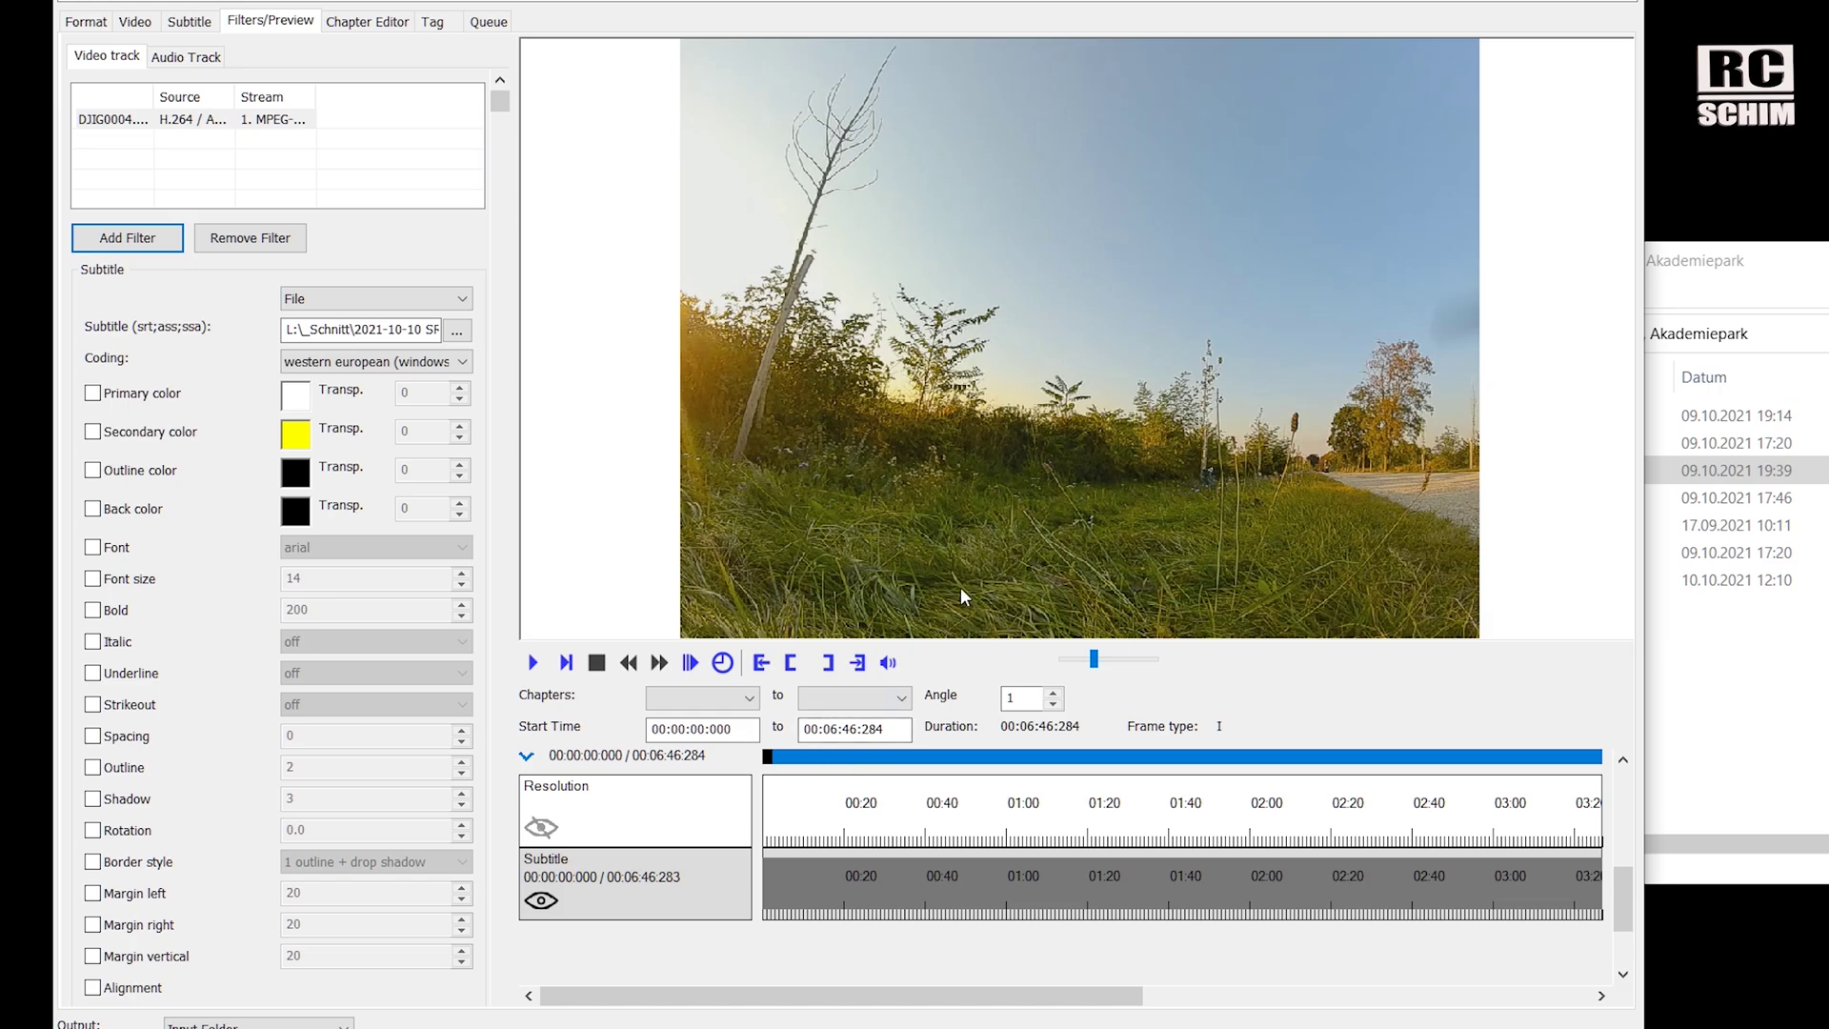
pyautogui.moveTo(815, 757)
pyautogui.mouseDown()
pyautogui.moveTo(871, 757)
pyautogui.moveTo(818, 759)
pyautogui.moveTo(846, 759)
pyautogui.mouseUp()
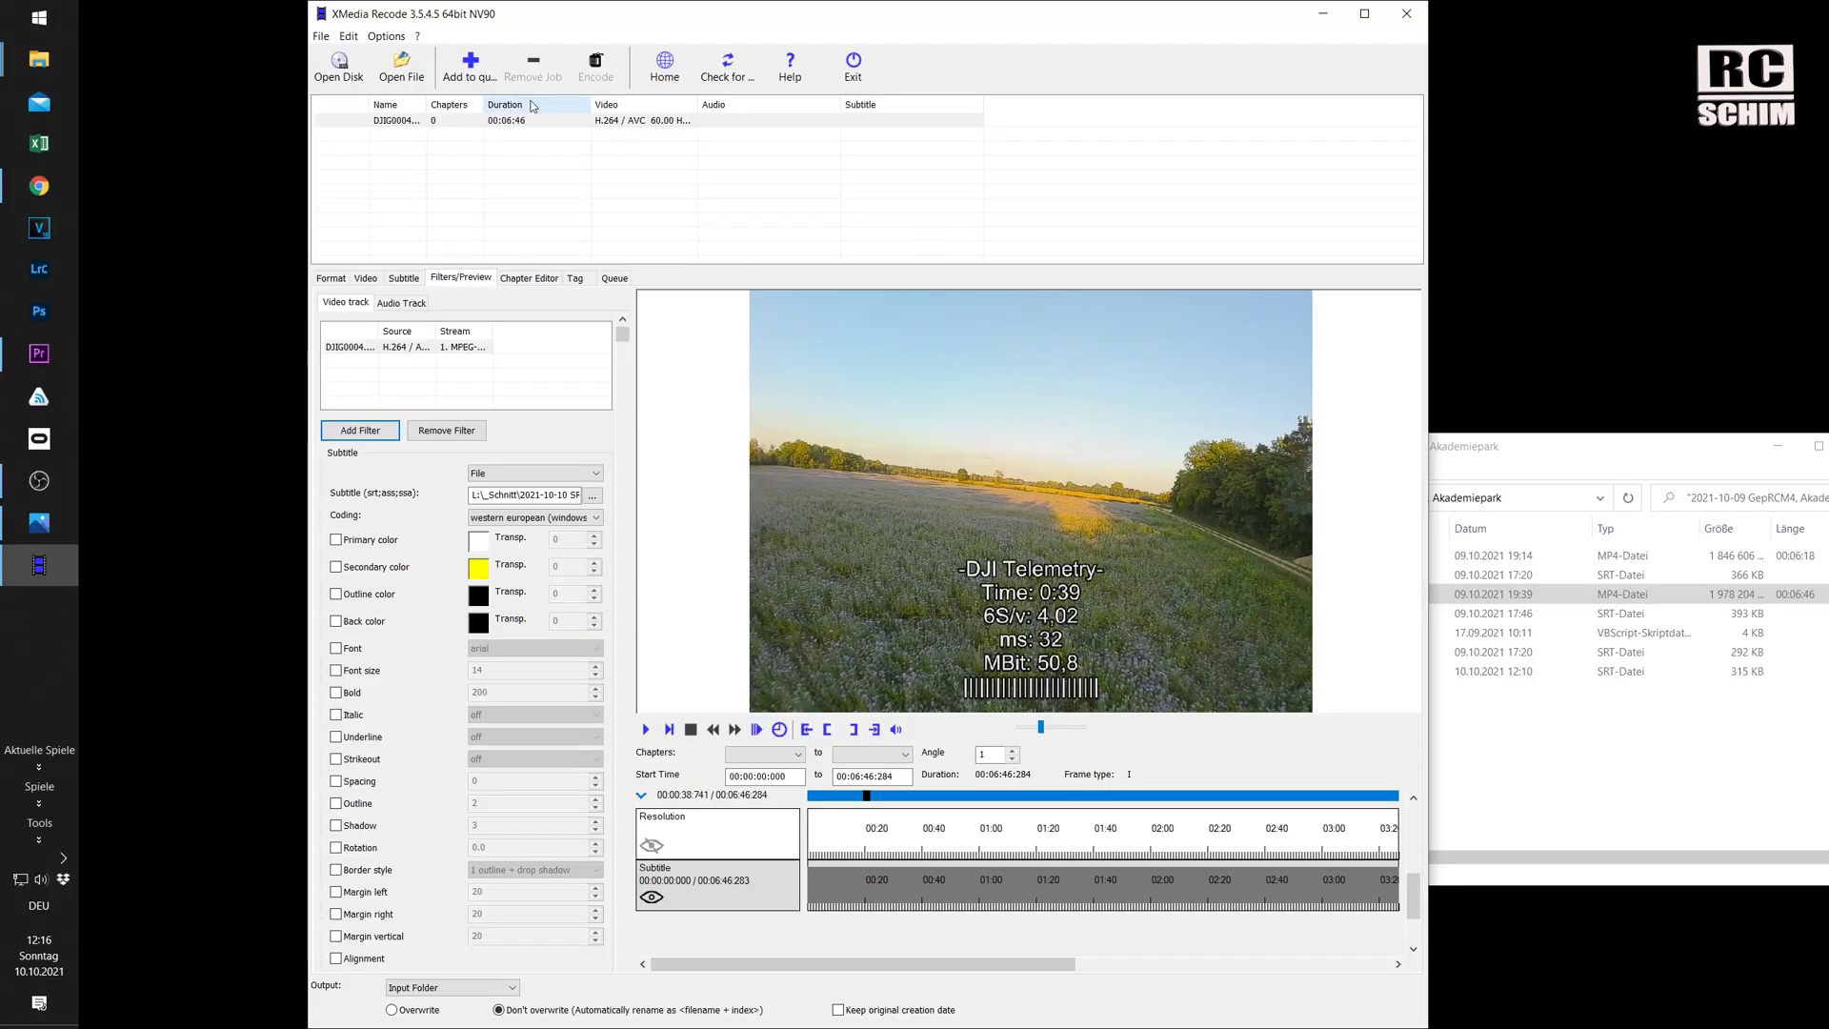
# Enable Back color with transparency 99 and set the subtitle font size to 8.
pyautogui.click(467, 69)
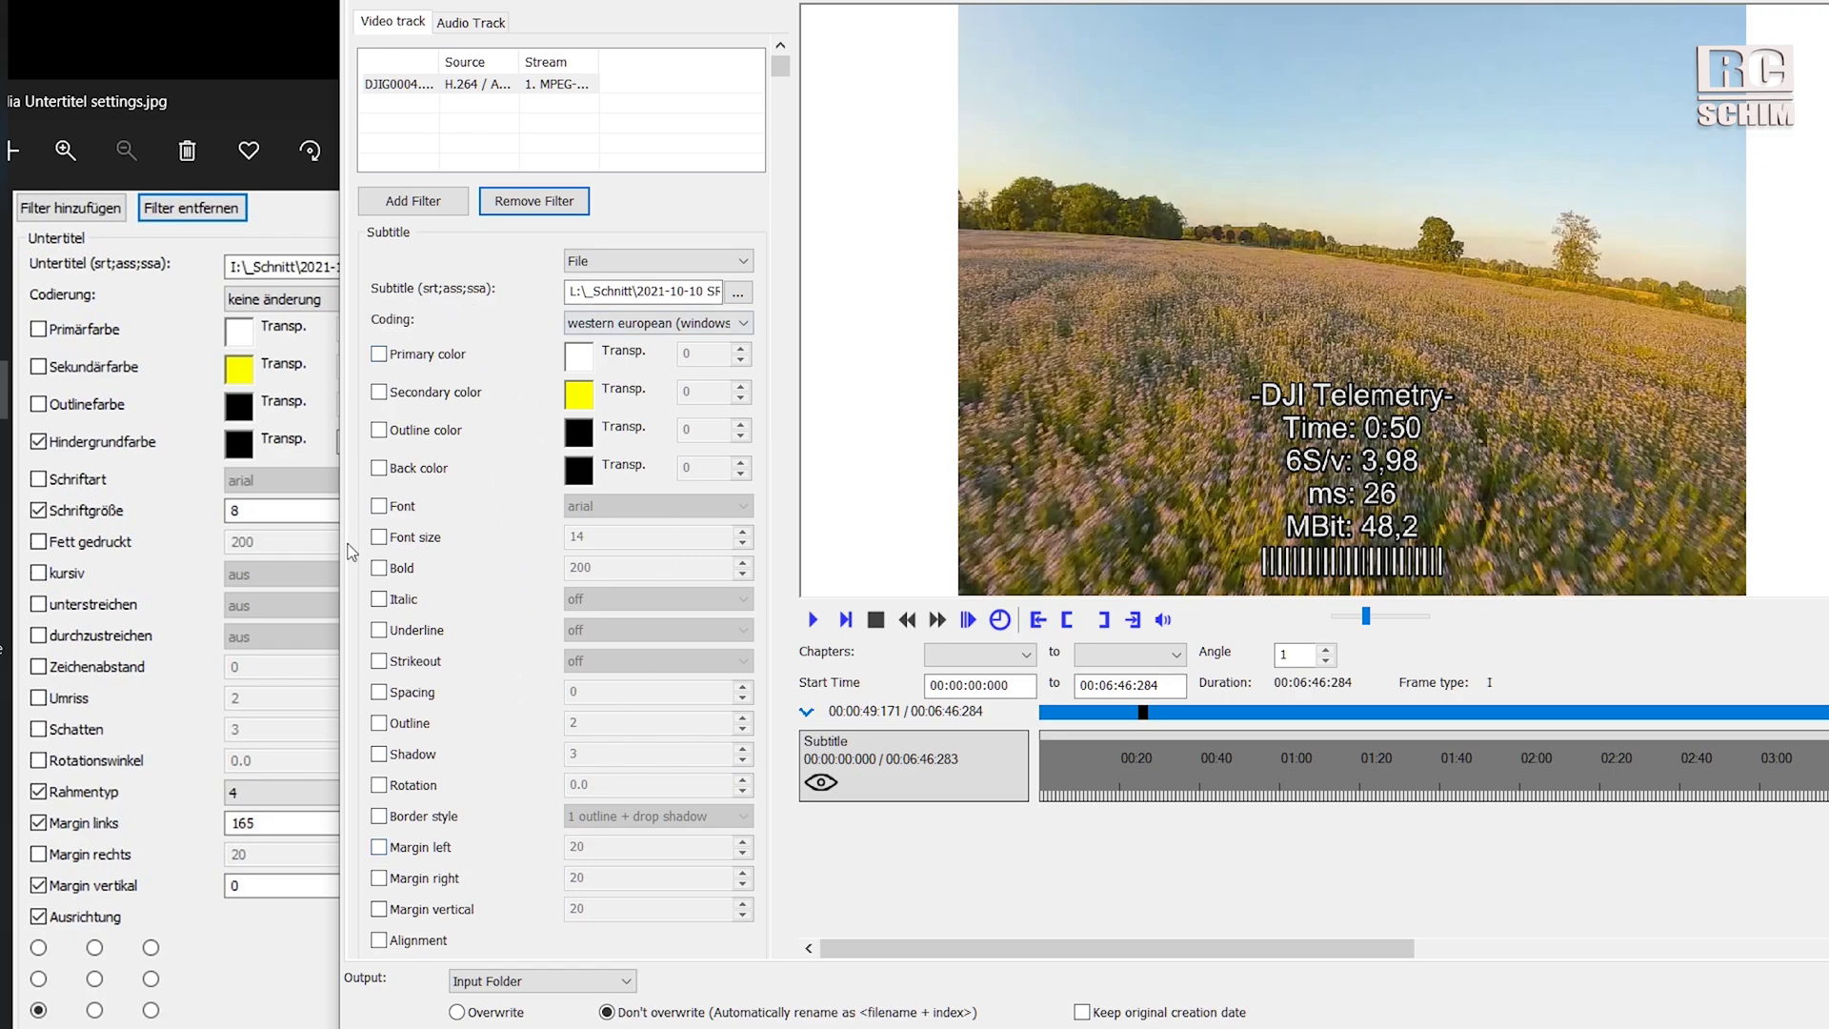
pyautogui.click(386, 475)
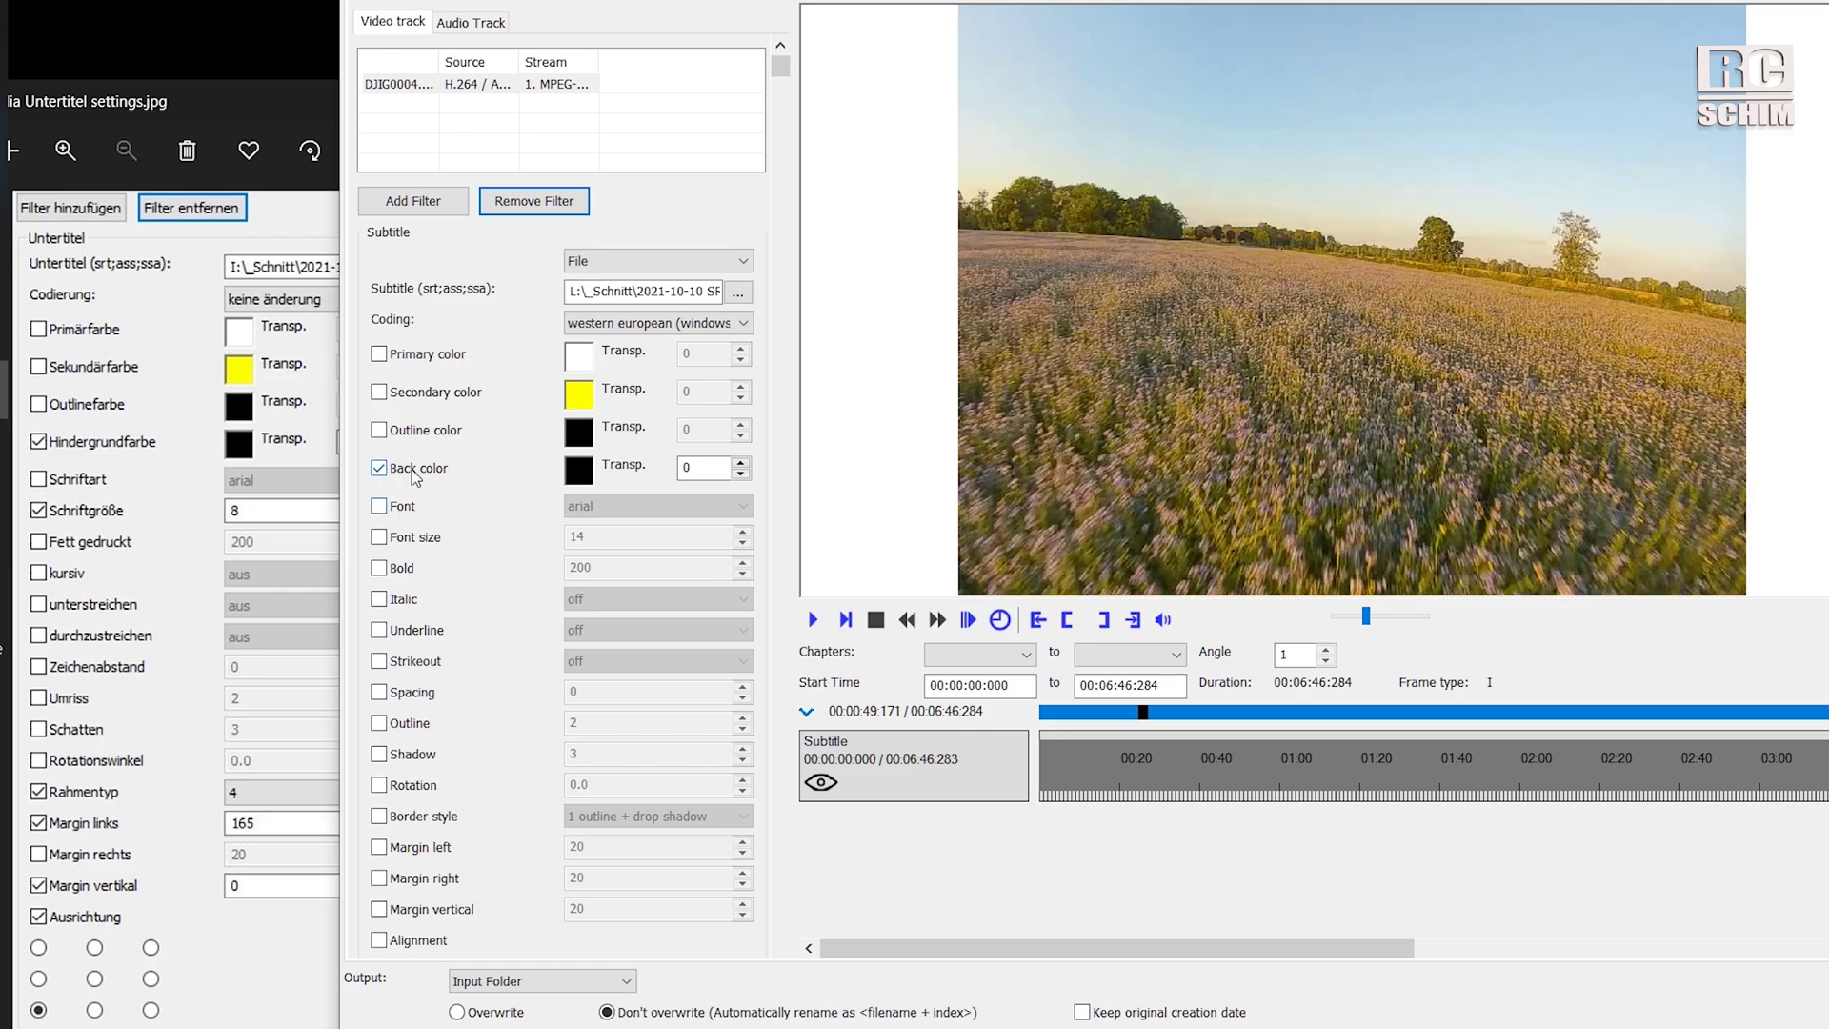
pyautogui.click(691, 466)
pyautogui.click(379, 537)
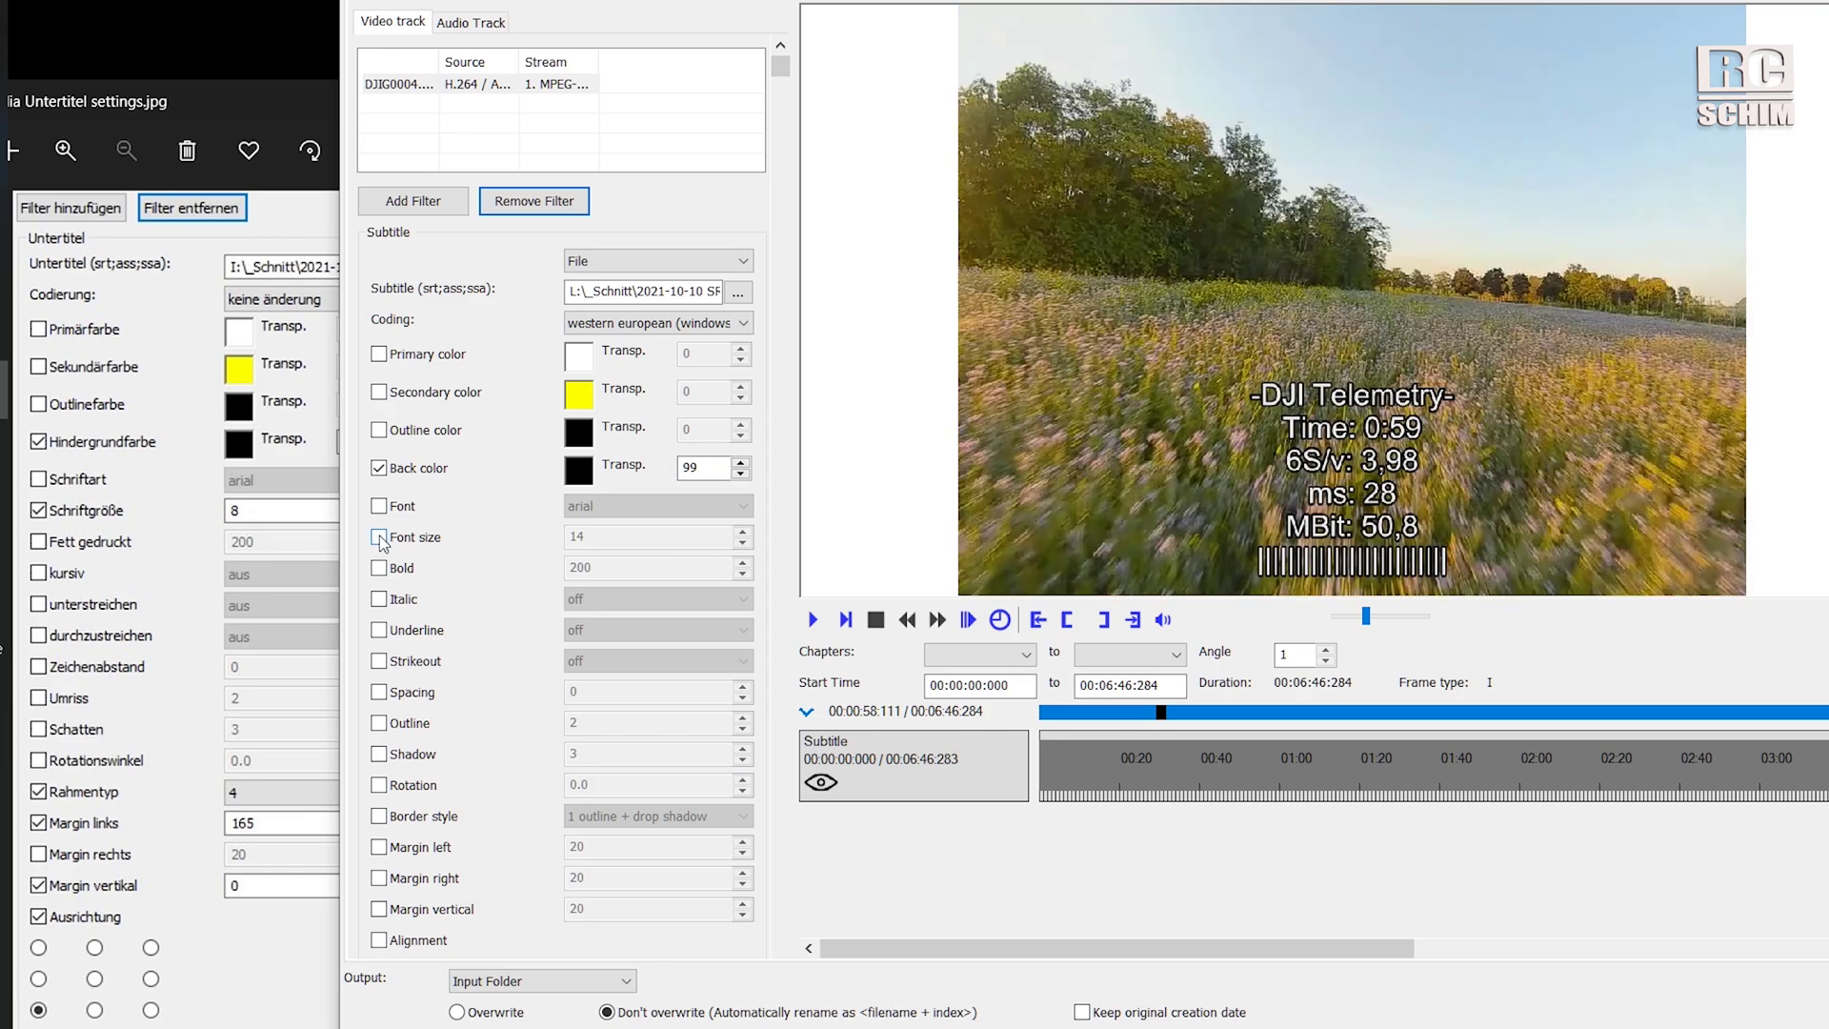
pyautogui.moveTo(614, 539); pyautogui.dragTo(522, 543)
pyautogui.write('8')
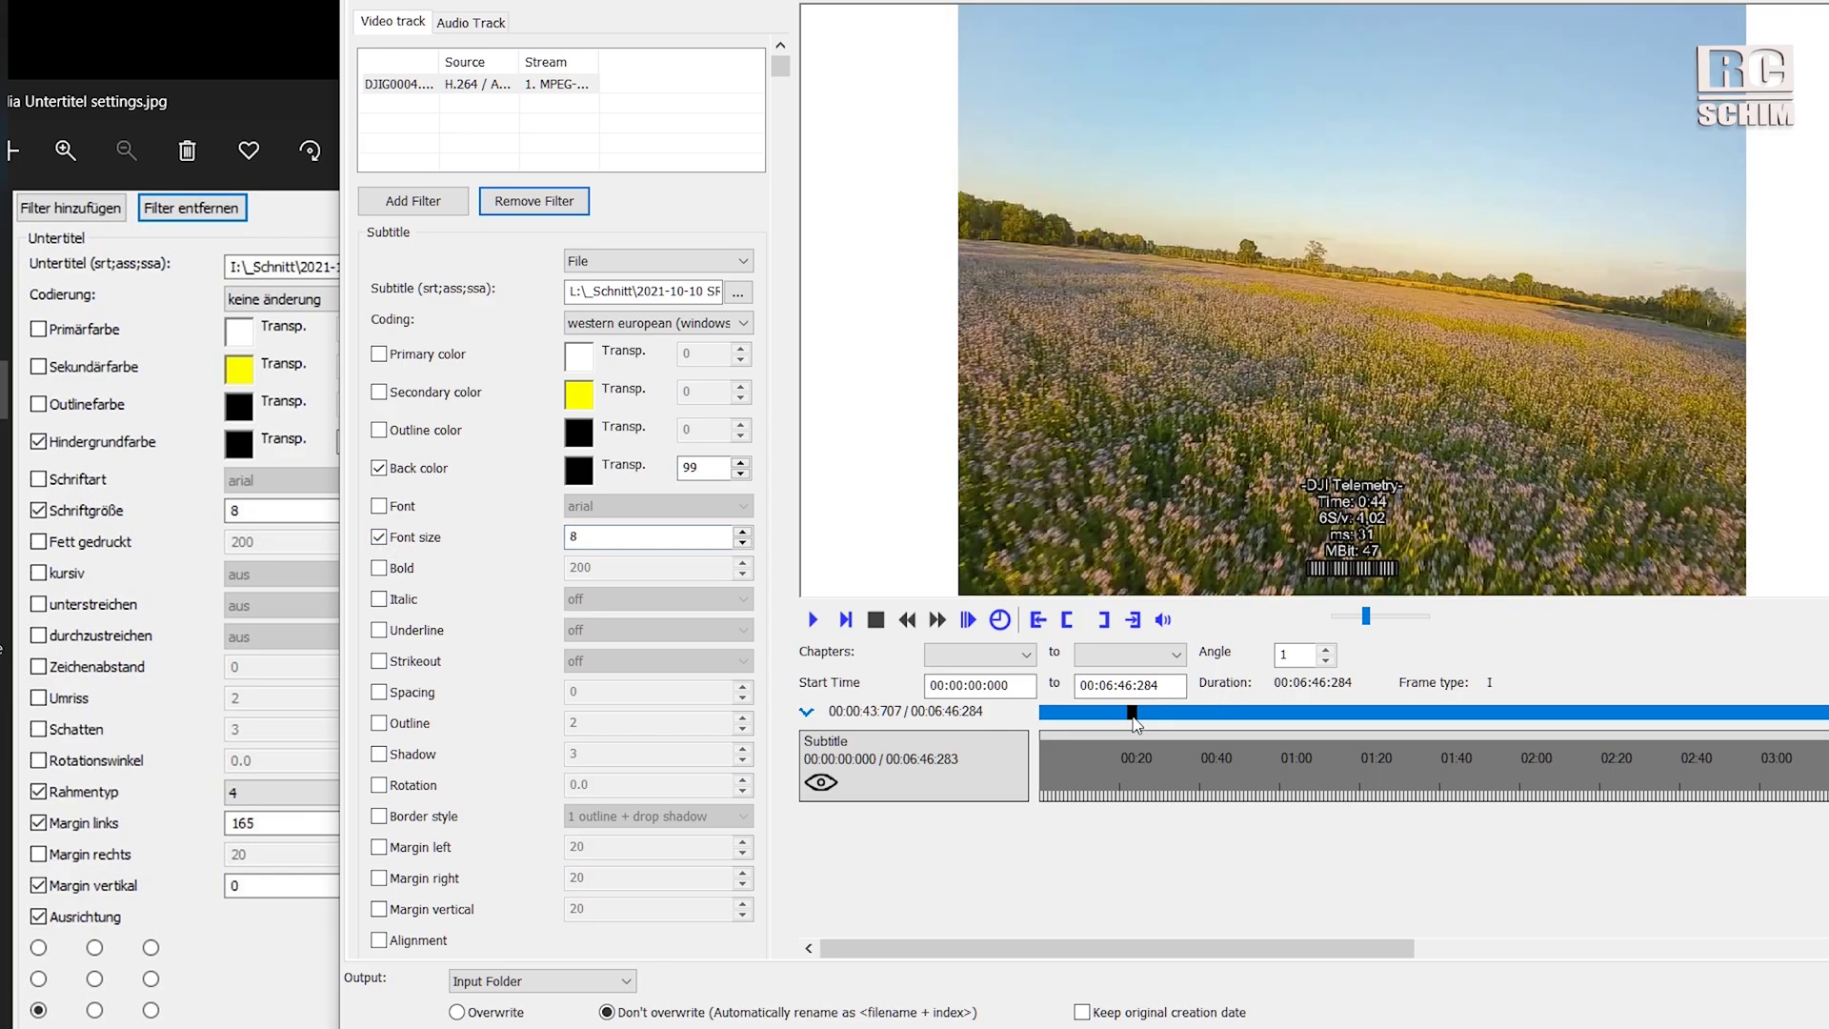
# Enable Border style and choose style 4 for boxed subtitles.
pyautogui.click(378, 817)
pyautogui.click(629, 817)
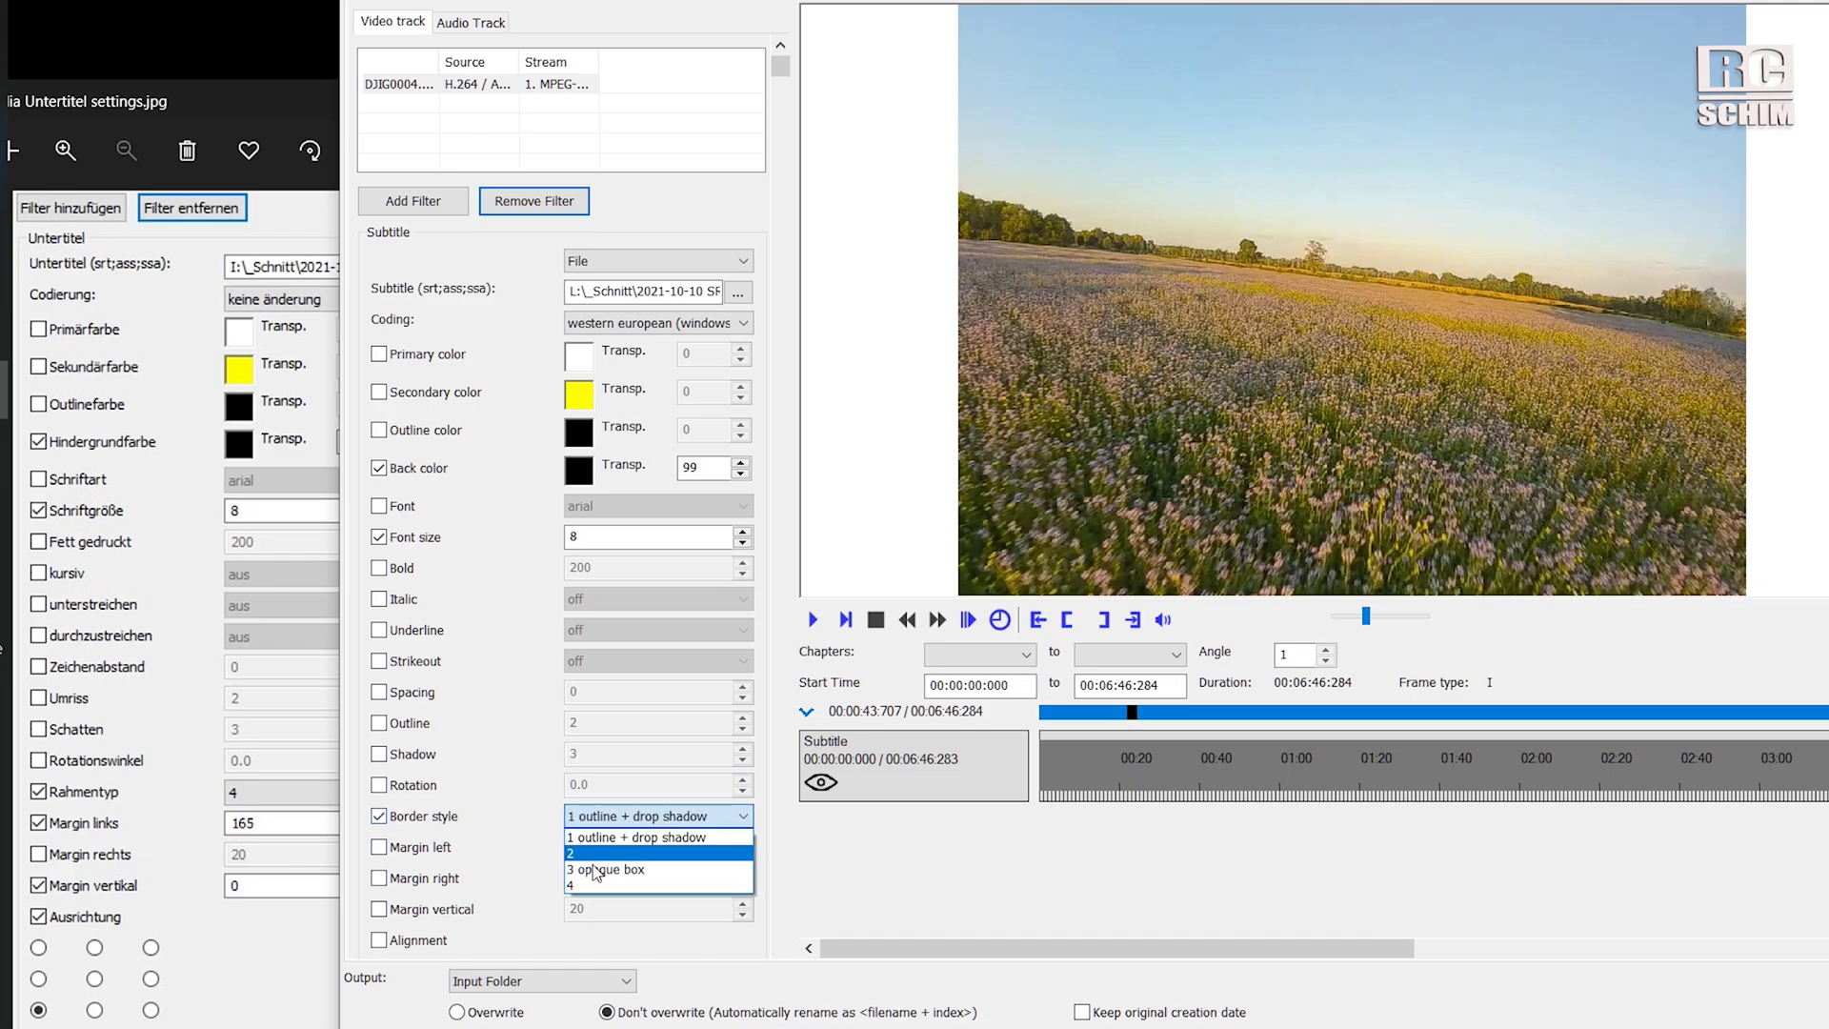
pyautogui.click(592, 886)
pyautogui.click(1154, 712)
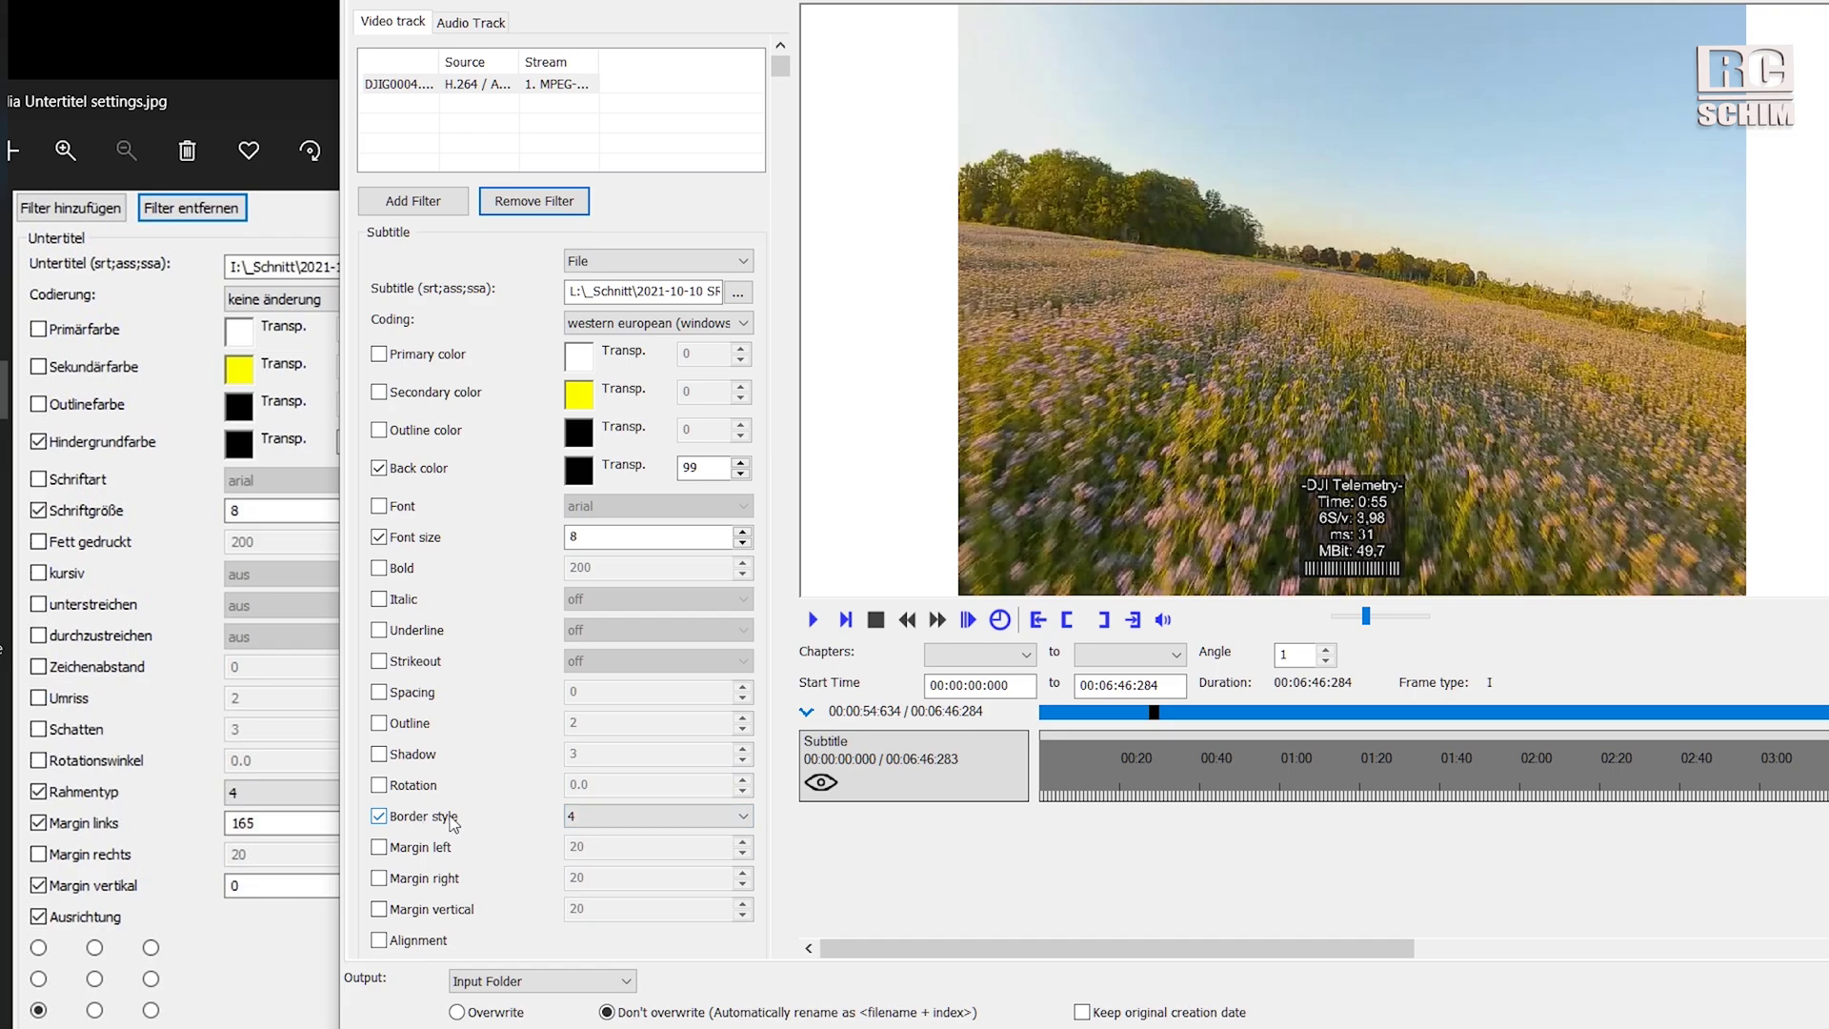
# Enable custom subtitle alignment and anchor the telemetry box at the bottom left.
pyautogui.click(378, 939)
pyautogui.scroll(-3, 398, 910)
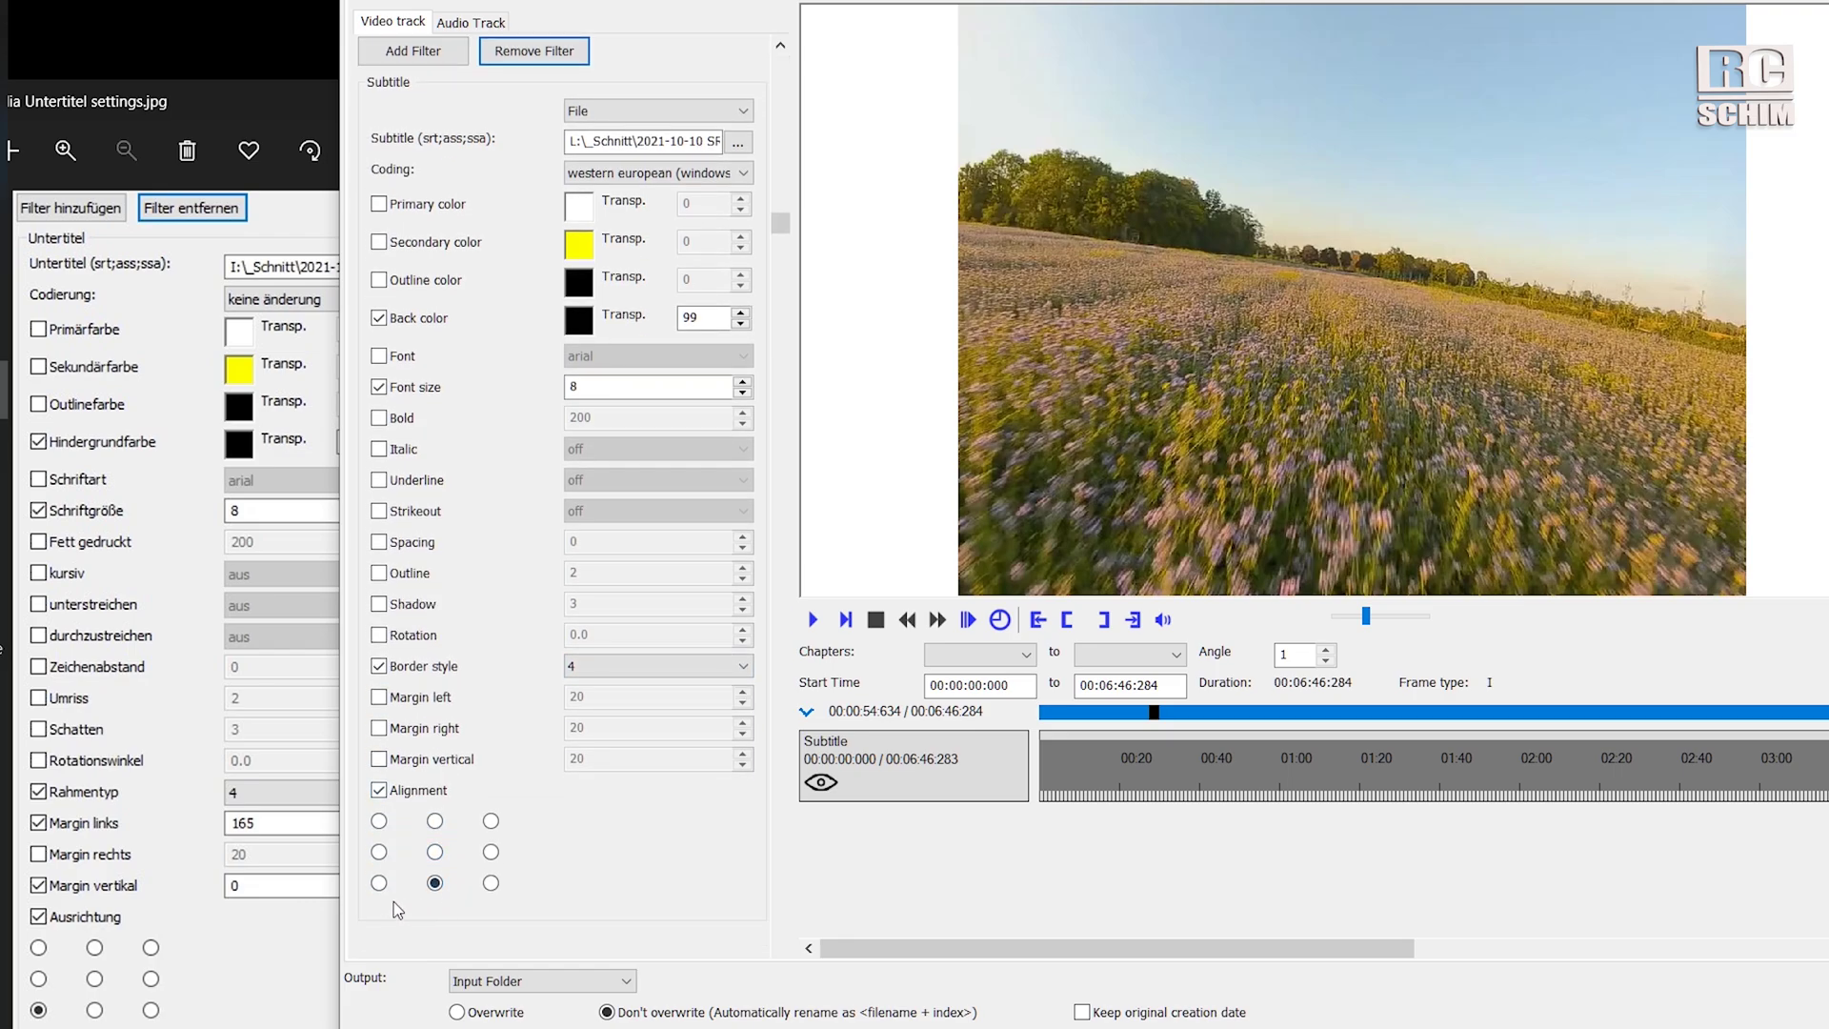
pyautogui.click(379, 883)
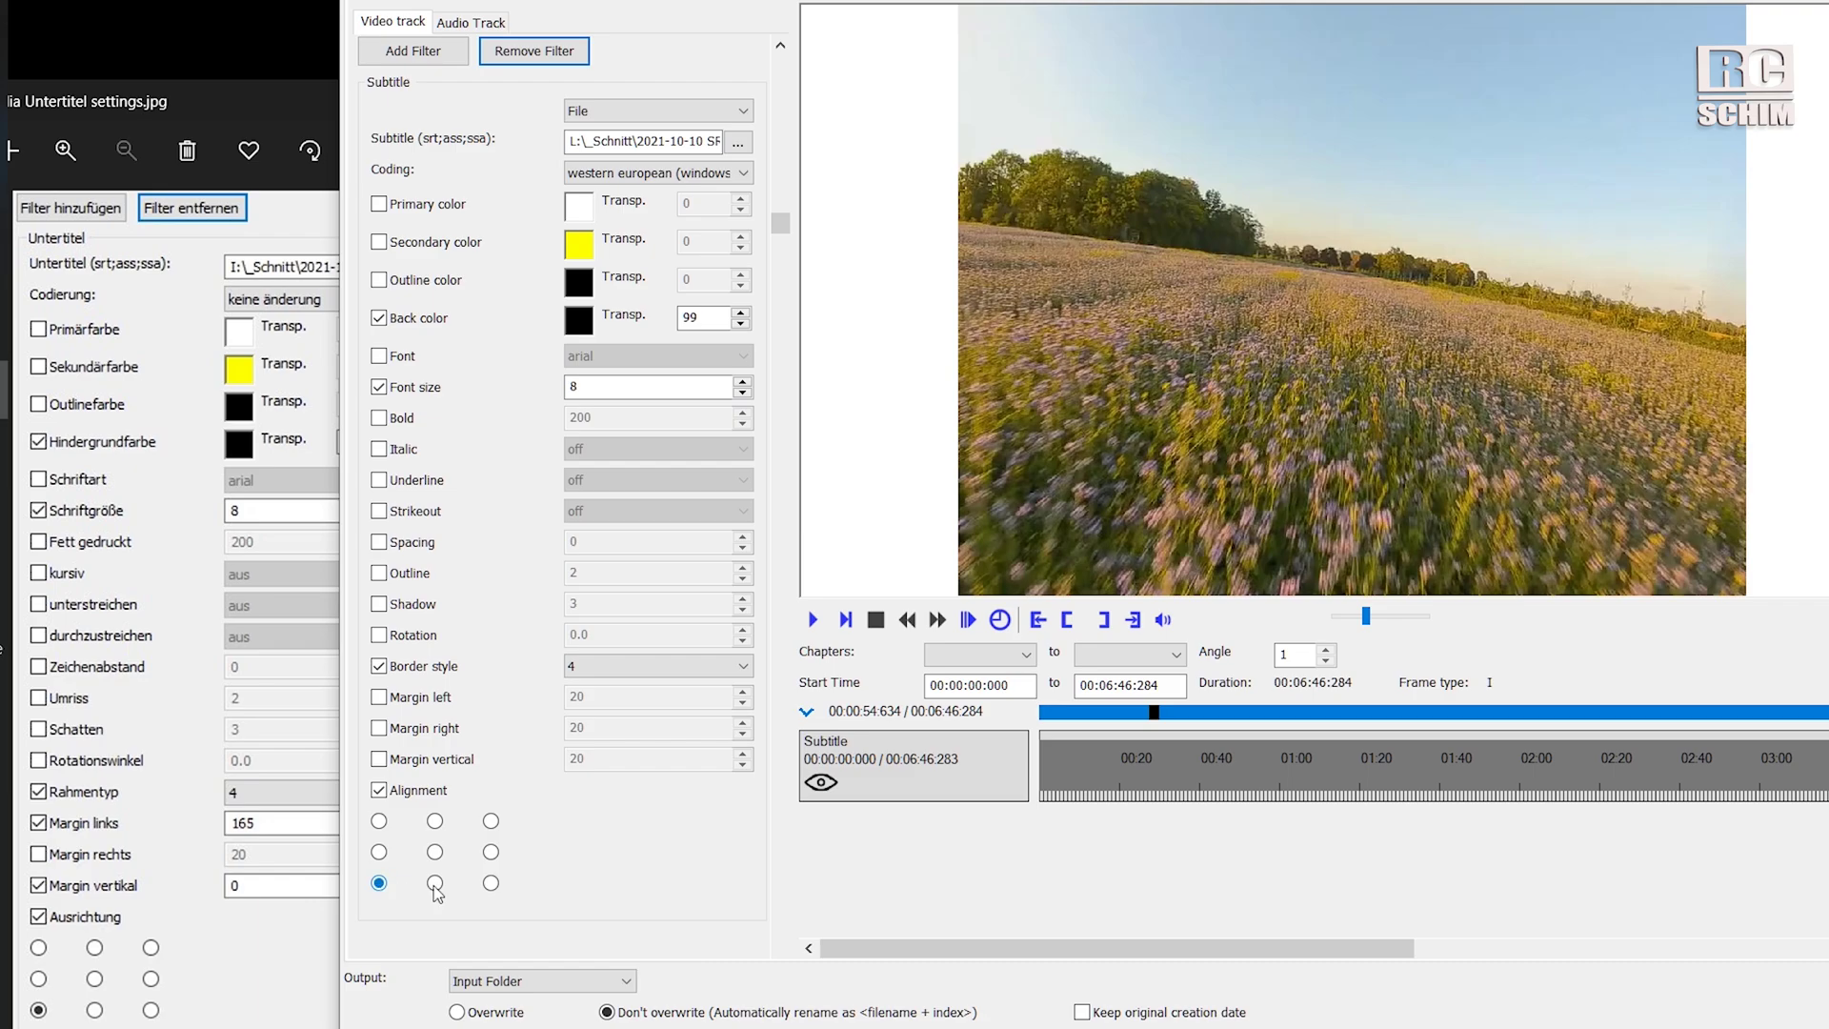
pyautogui.click(1121, 712)
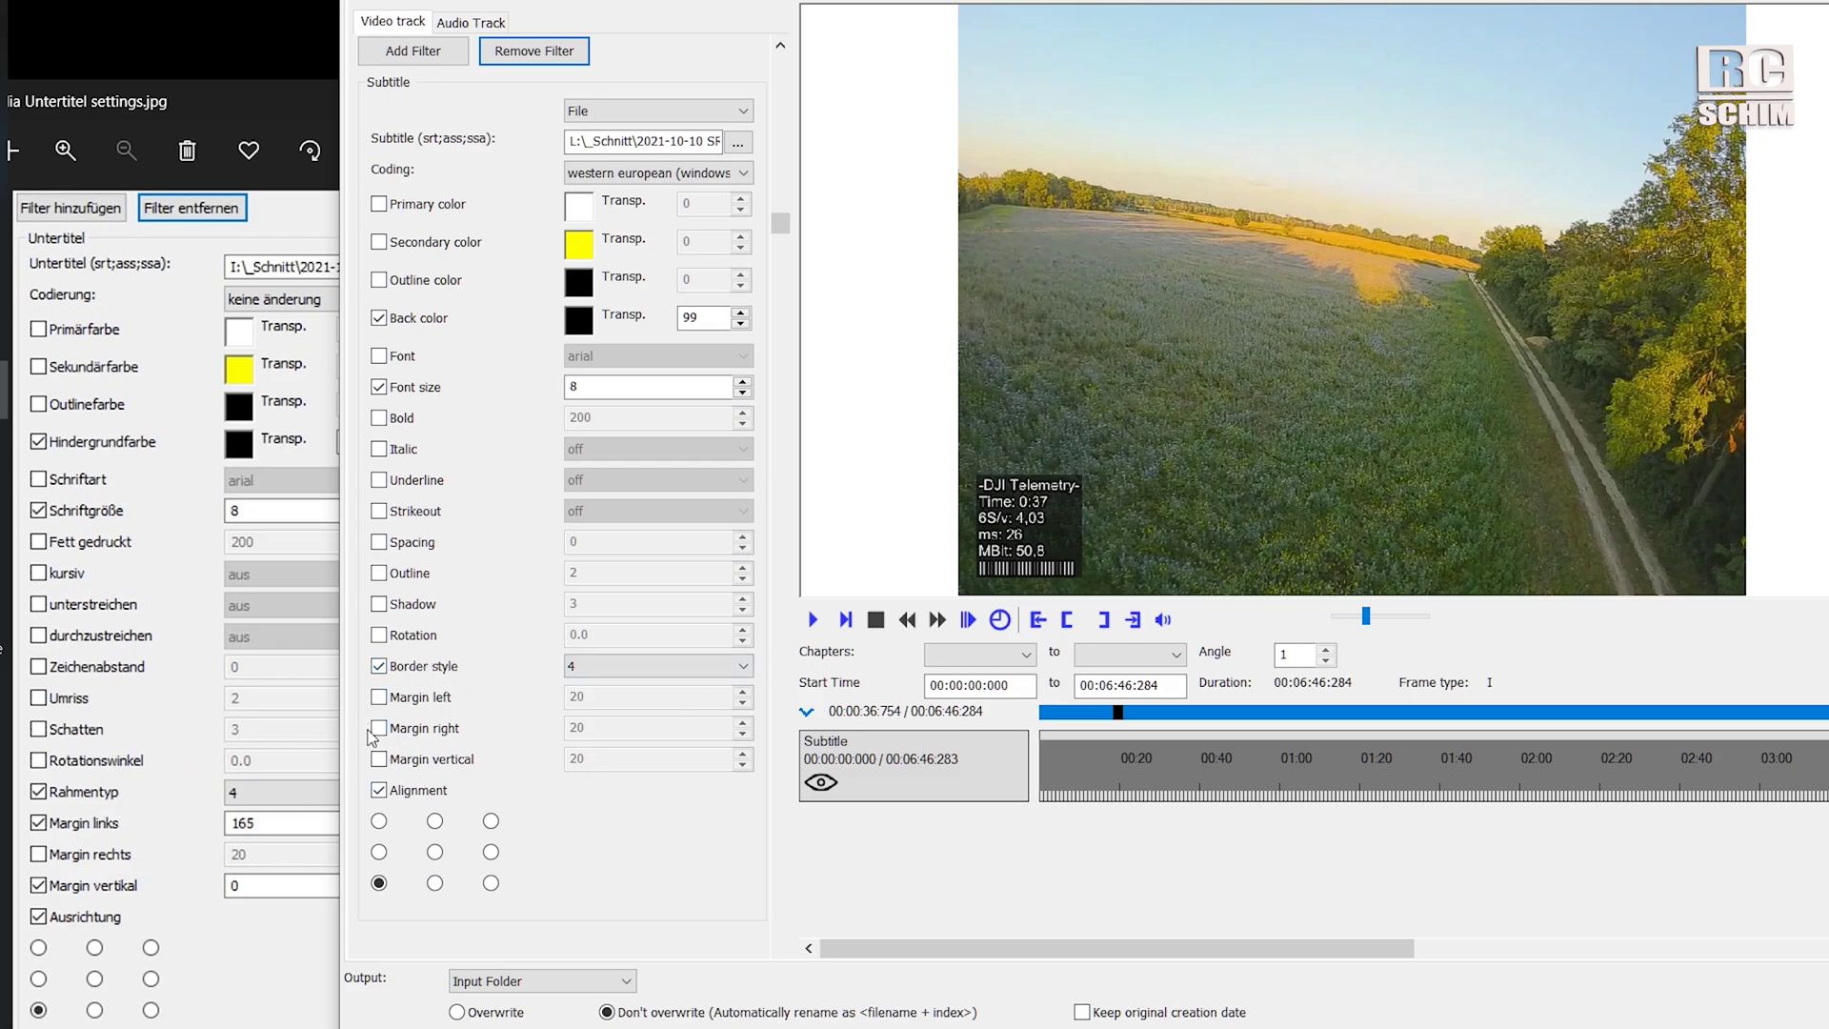
# Set a custom left margin of 165 and check placement in the preview at 0:51.
pyautogui.click(378, 698)
pyautogui.press('Tab')
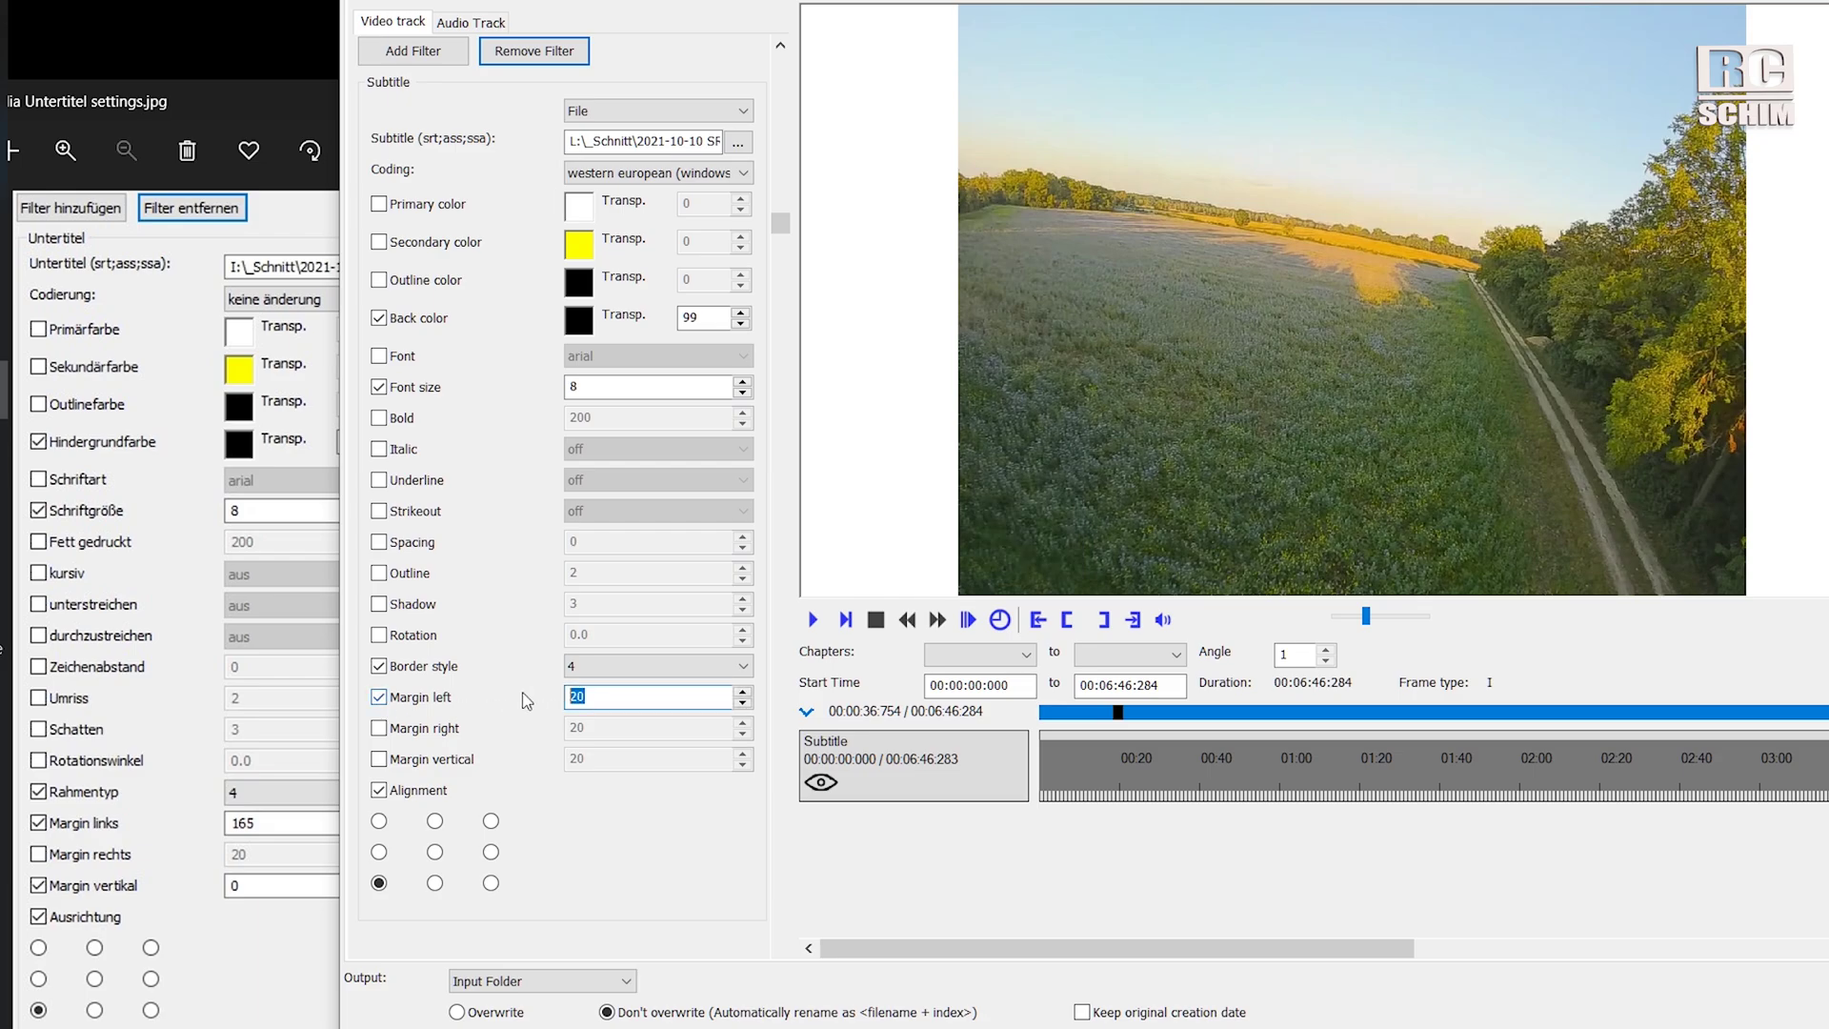
pyautogui.write('165')
pyautogui.click(1147, 712)
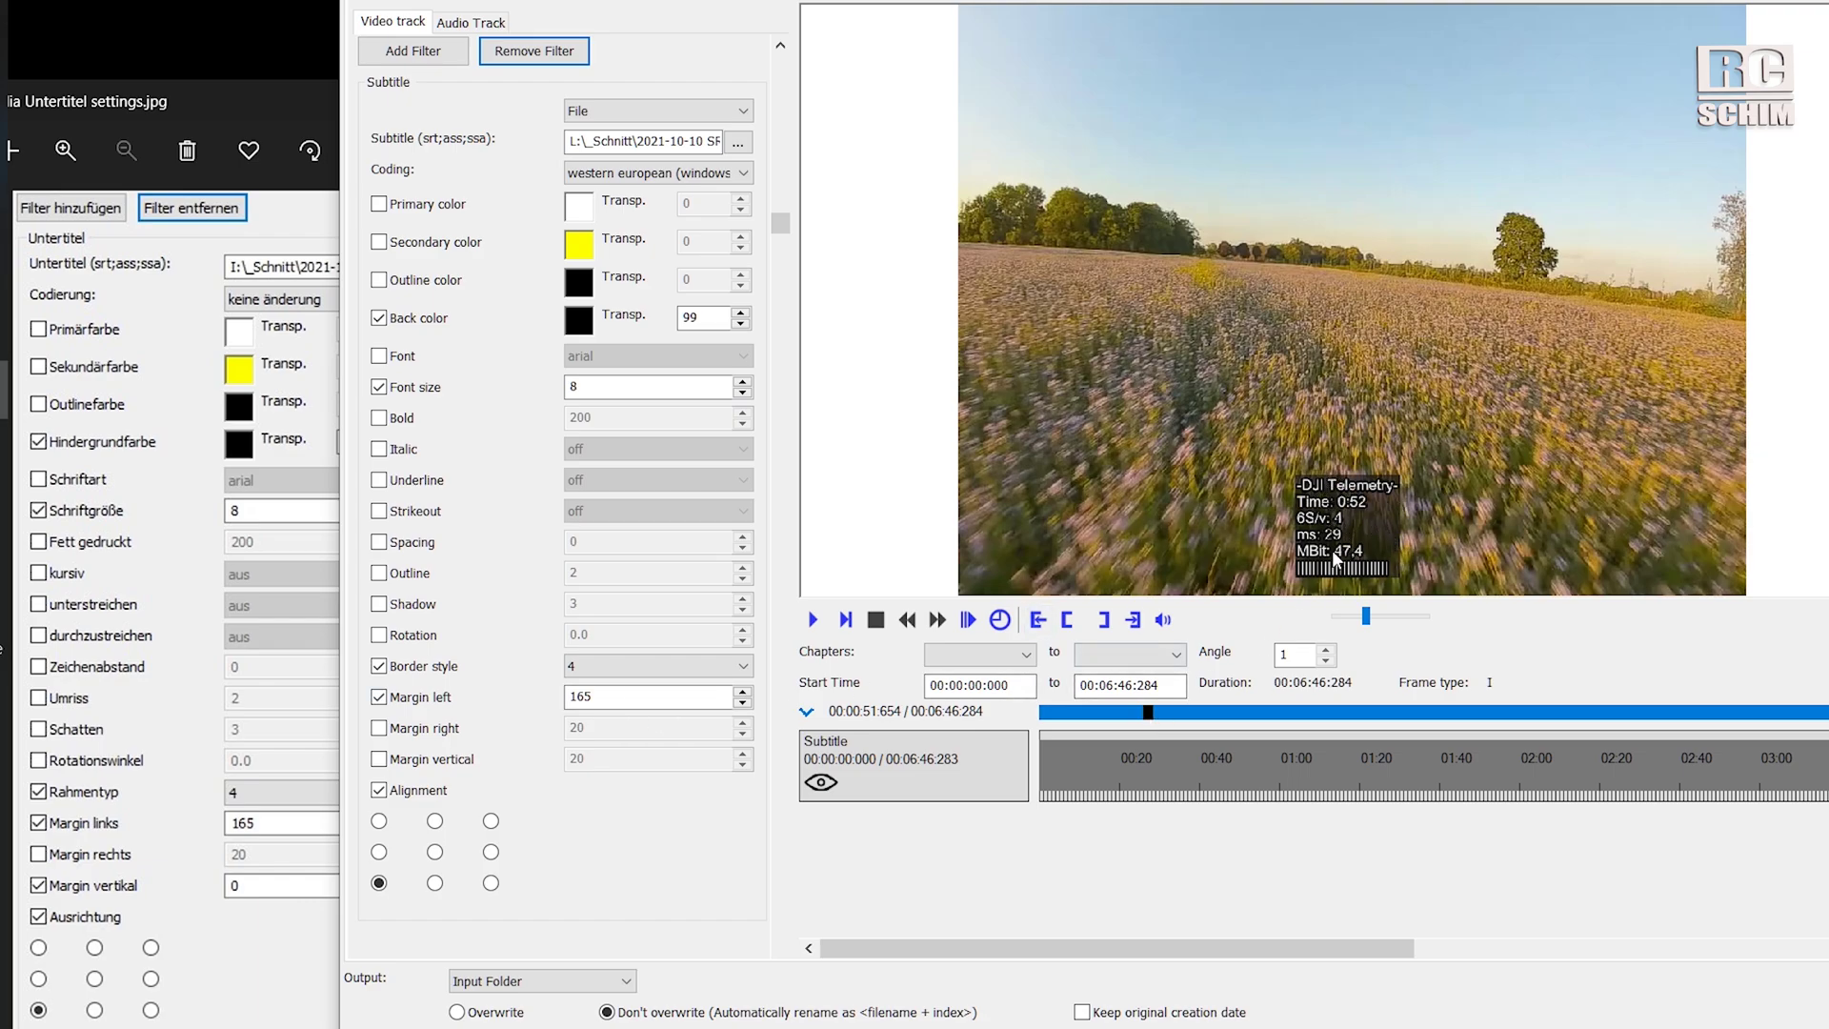
# Set the vertical margin to 0 and scrub the preview ahead to about 1:16.
pyautogui.click(379, 759)
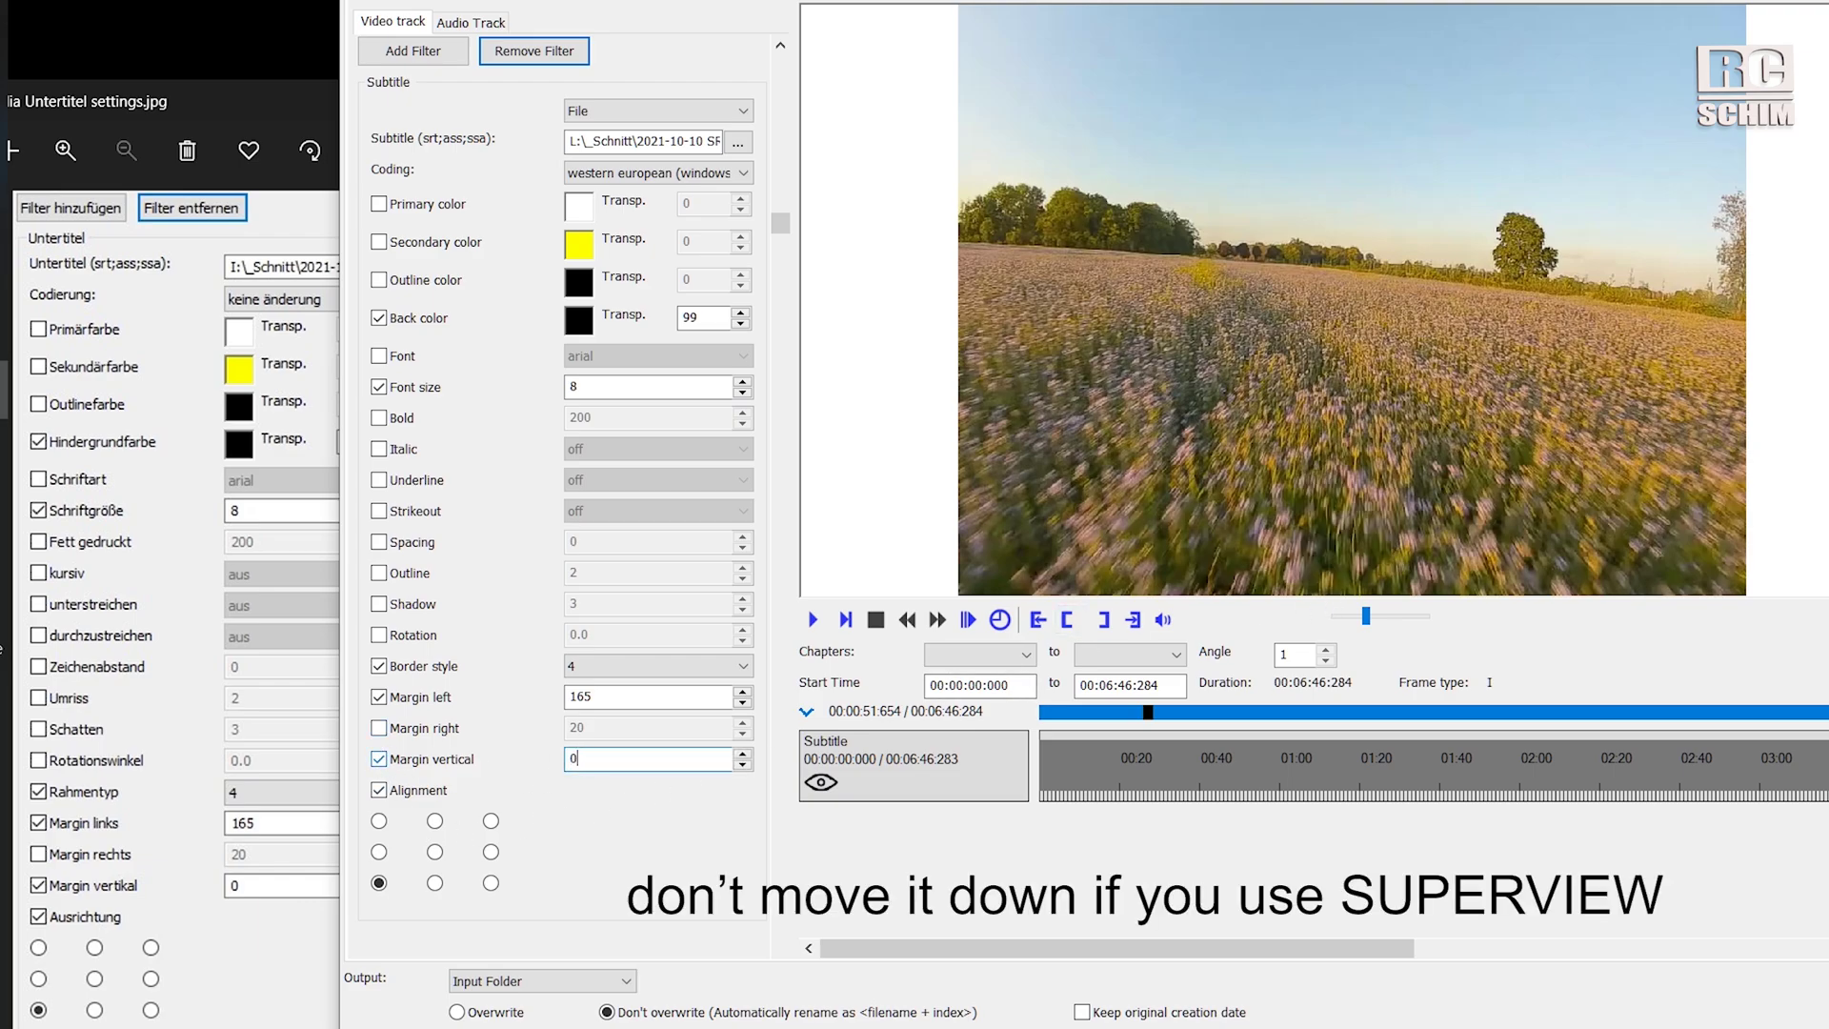
pyautogui.write('0')
pyautogui.click(1167, 712)
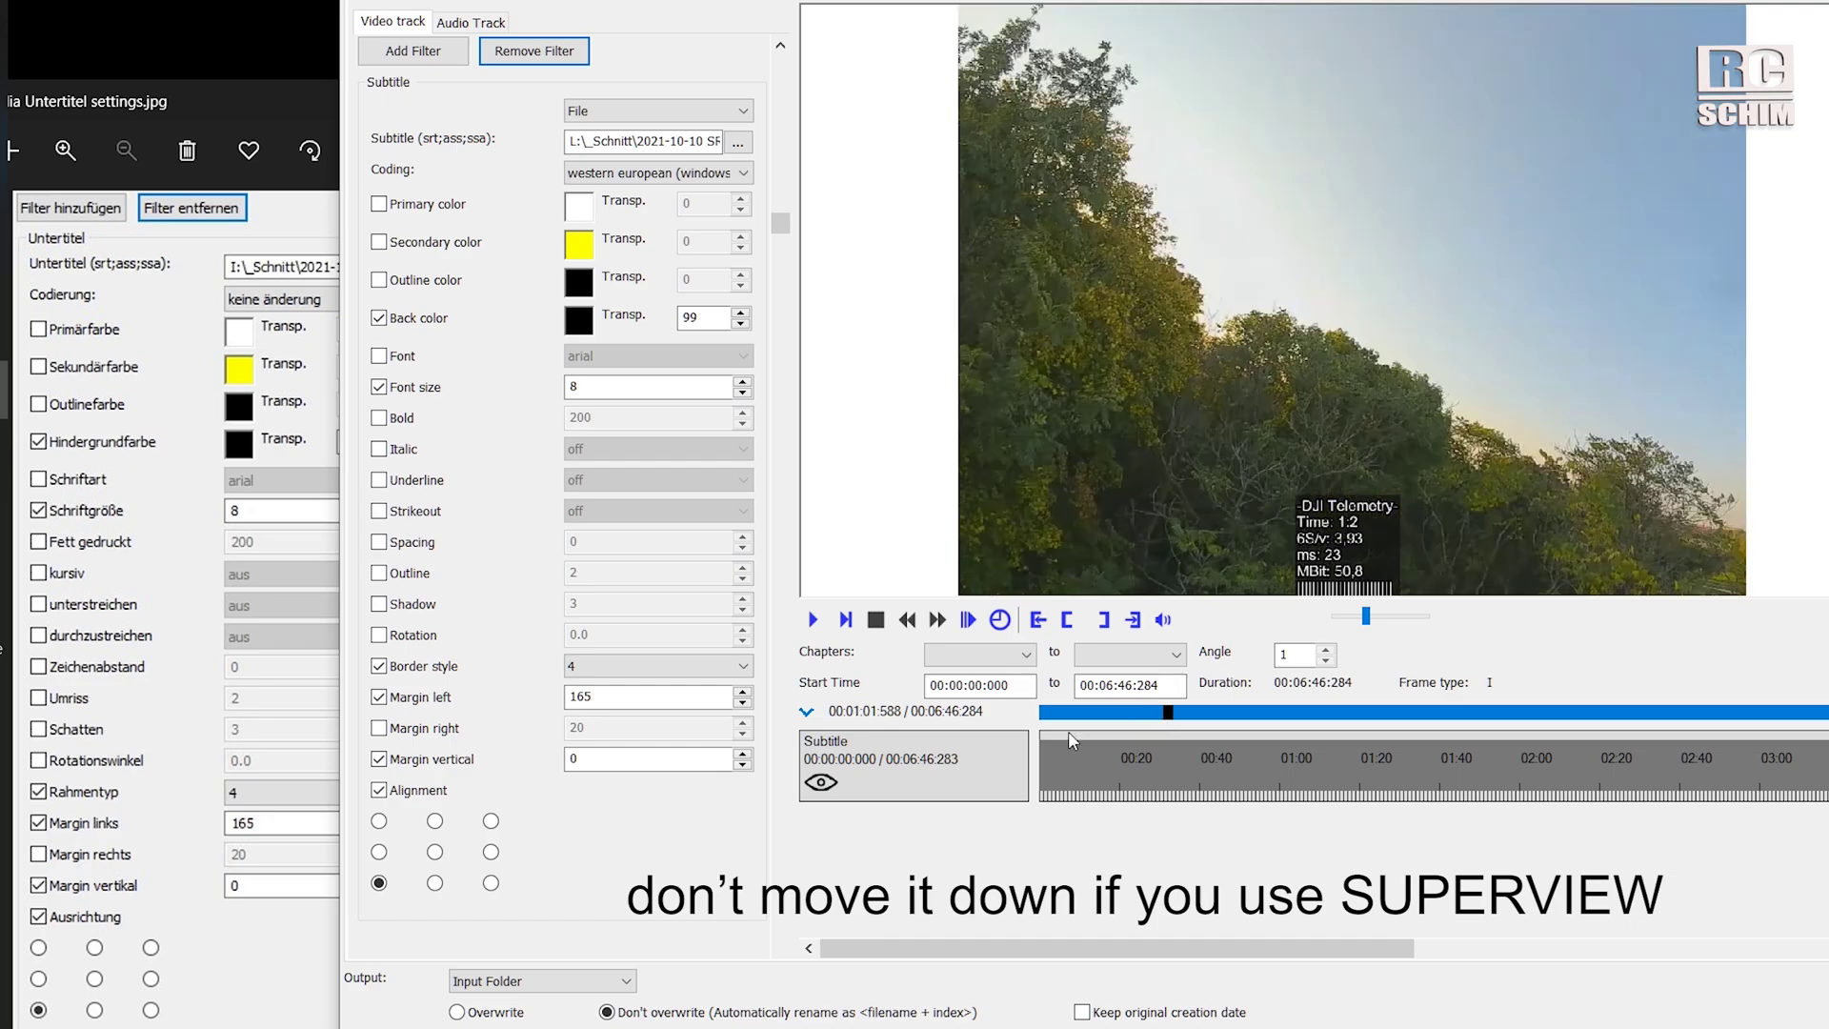
pyautogui.moveTo(1172, 715); pyautogui.dragTo(1225, 714)
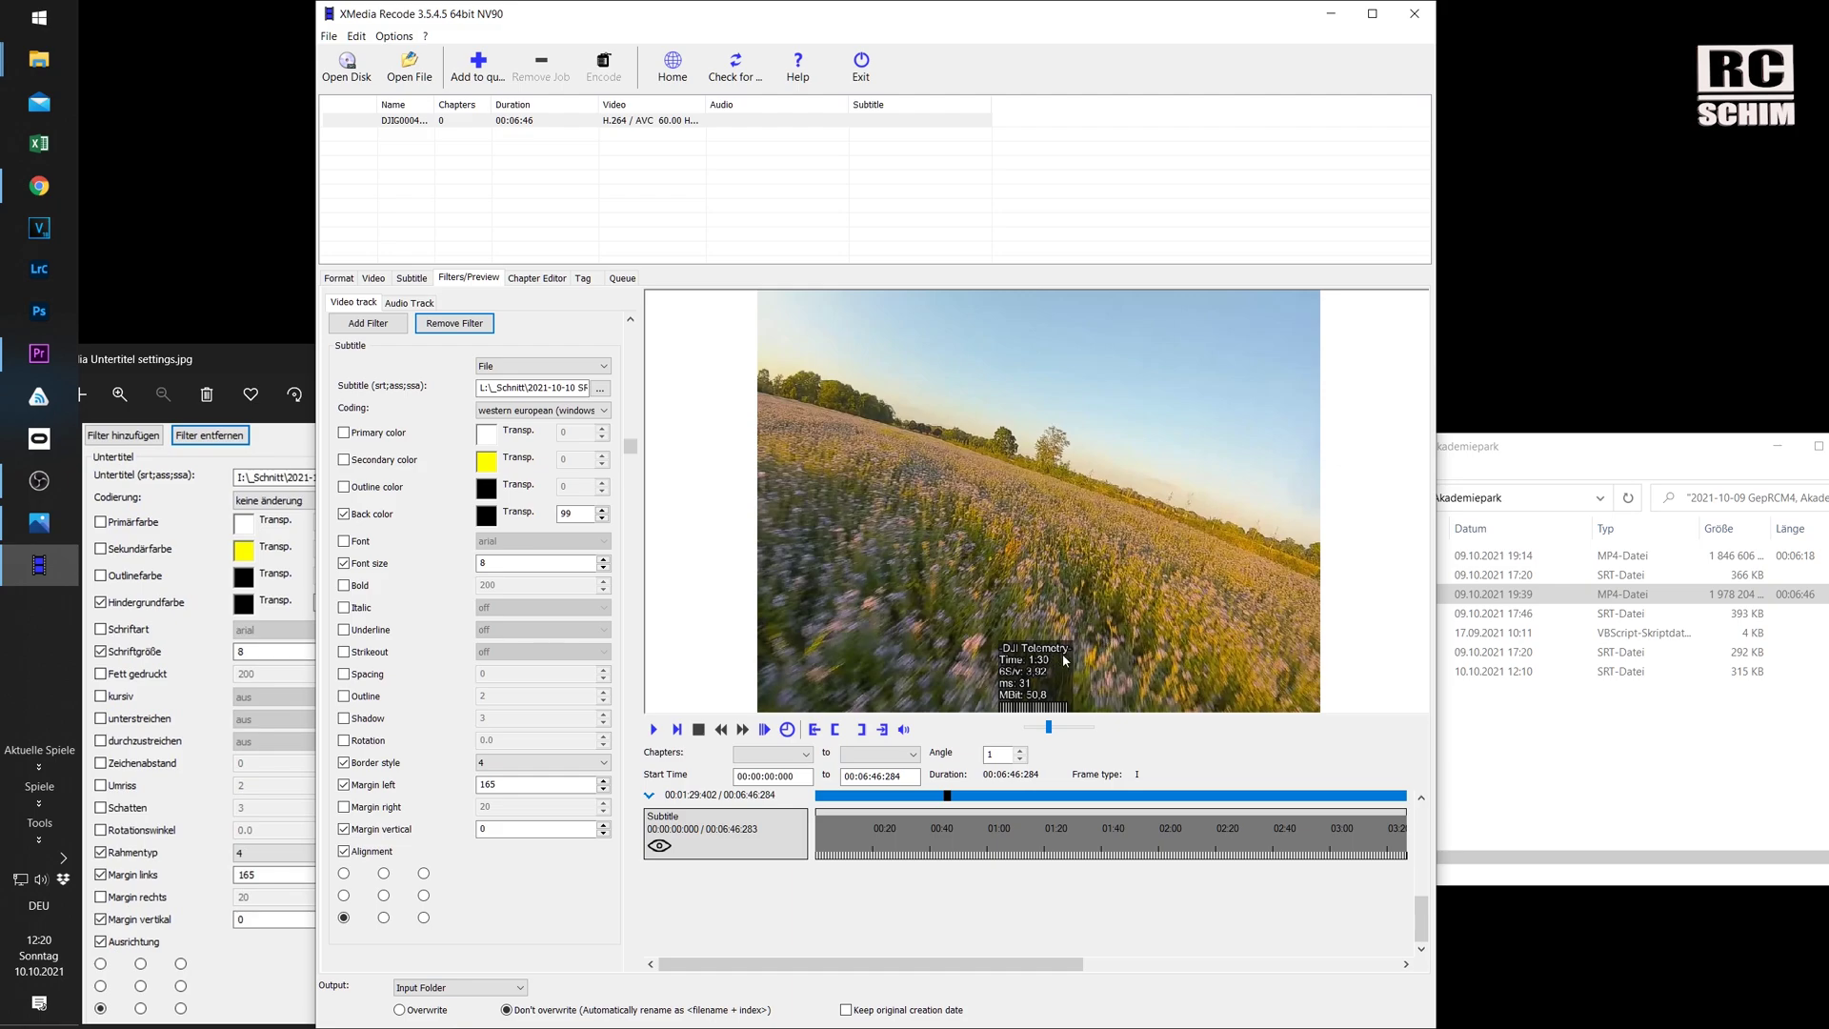
# Queue and encode the job, arranging the progress and folder windows to watch DJIG0004_1.mp4 being written.
pyautogui.click(478, 65)
pyautogui.click(602, 65)
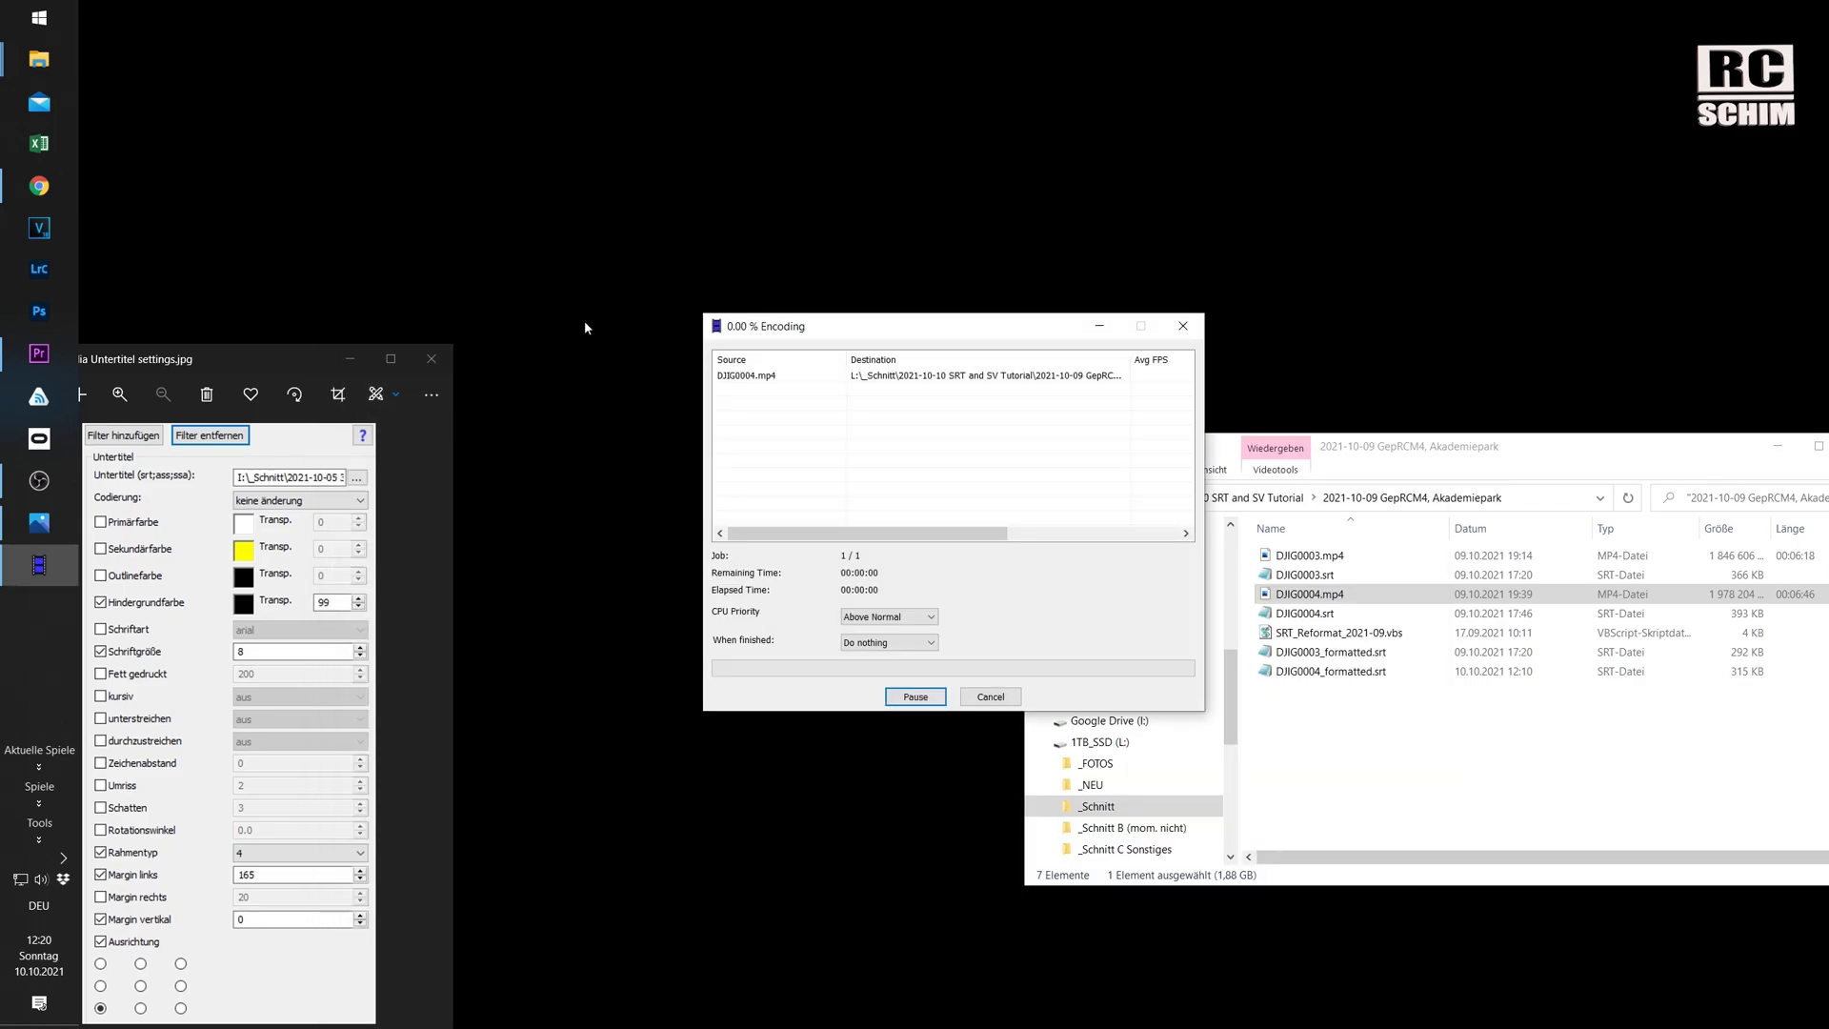
pyautogui.moveTo(857, 334); pyautogui.dragTo(687, 283)
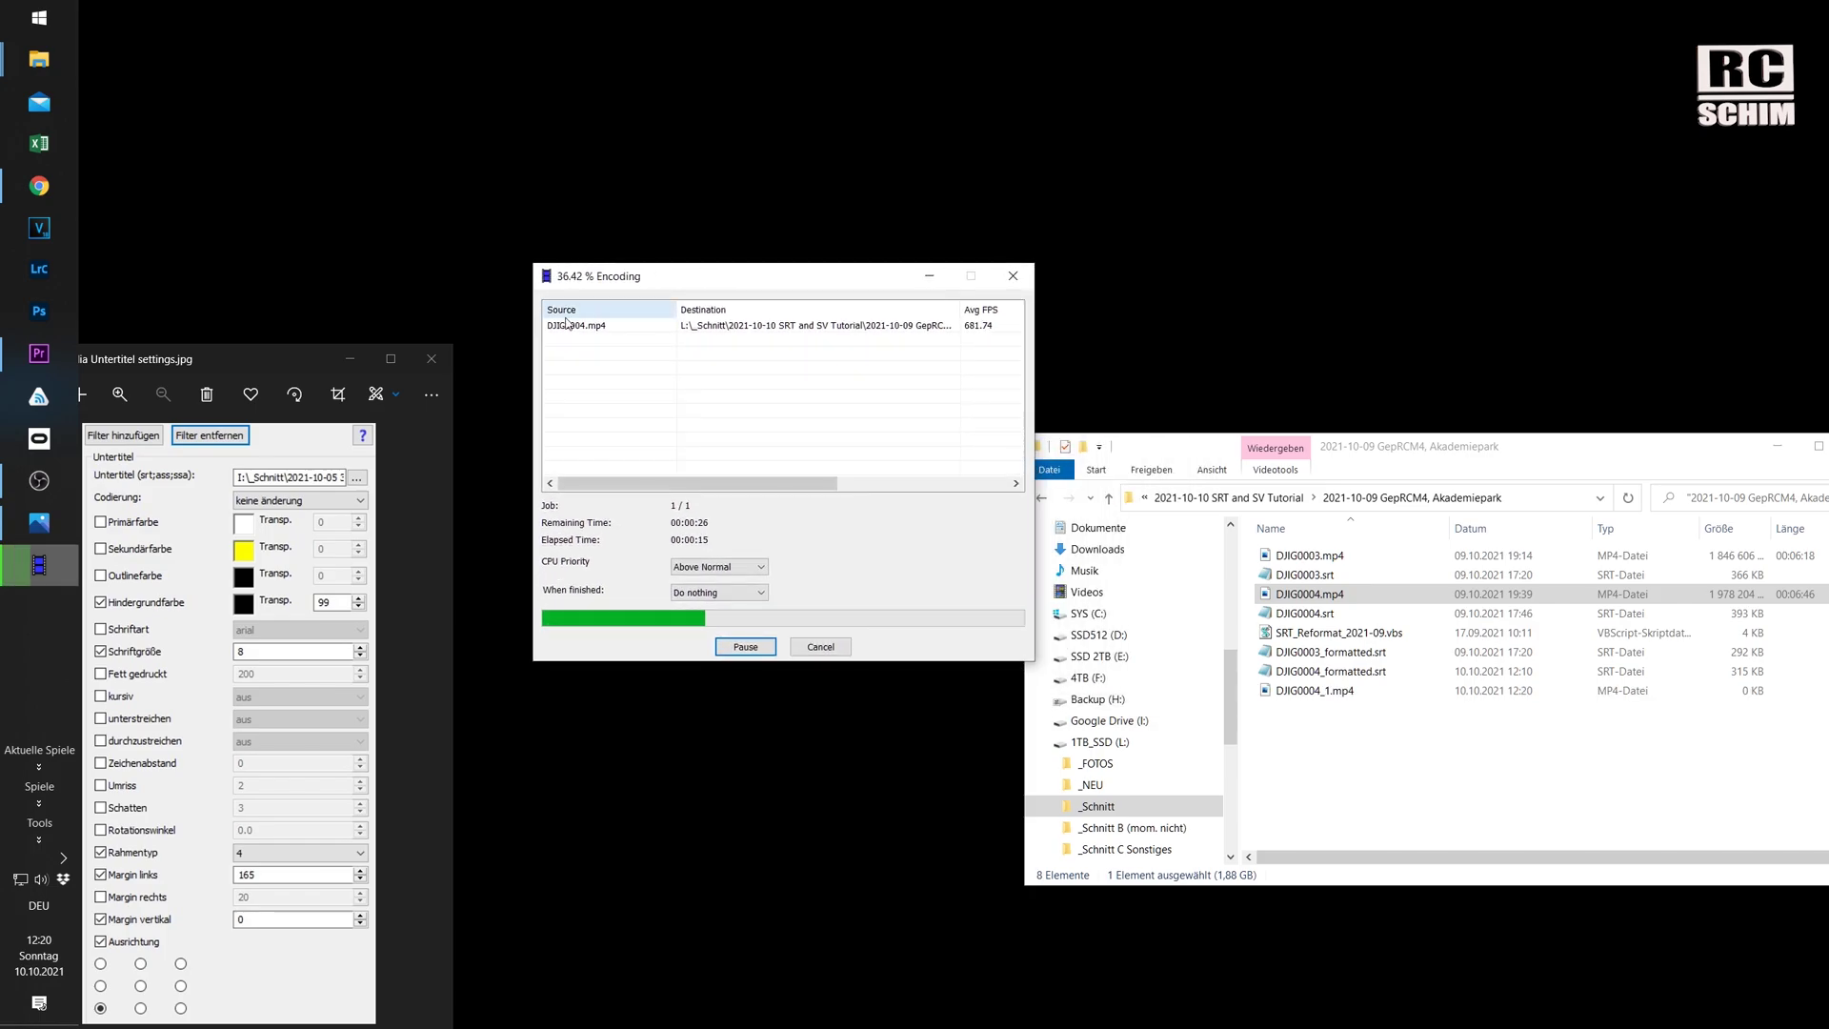
pyautogui.moveTo(1450, 458); pyautogui.dragTo(1390, 406)
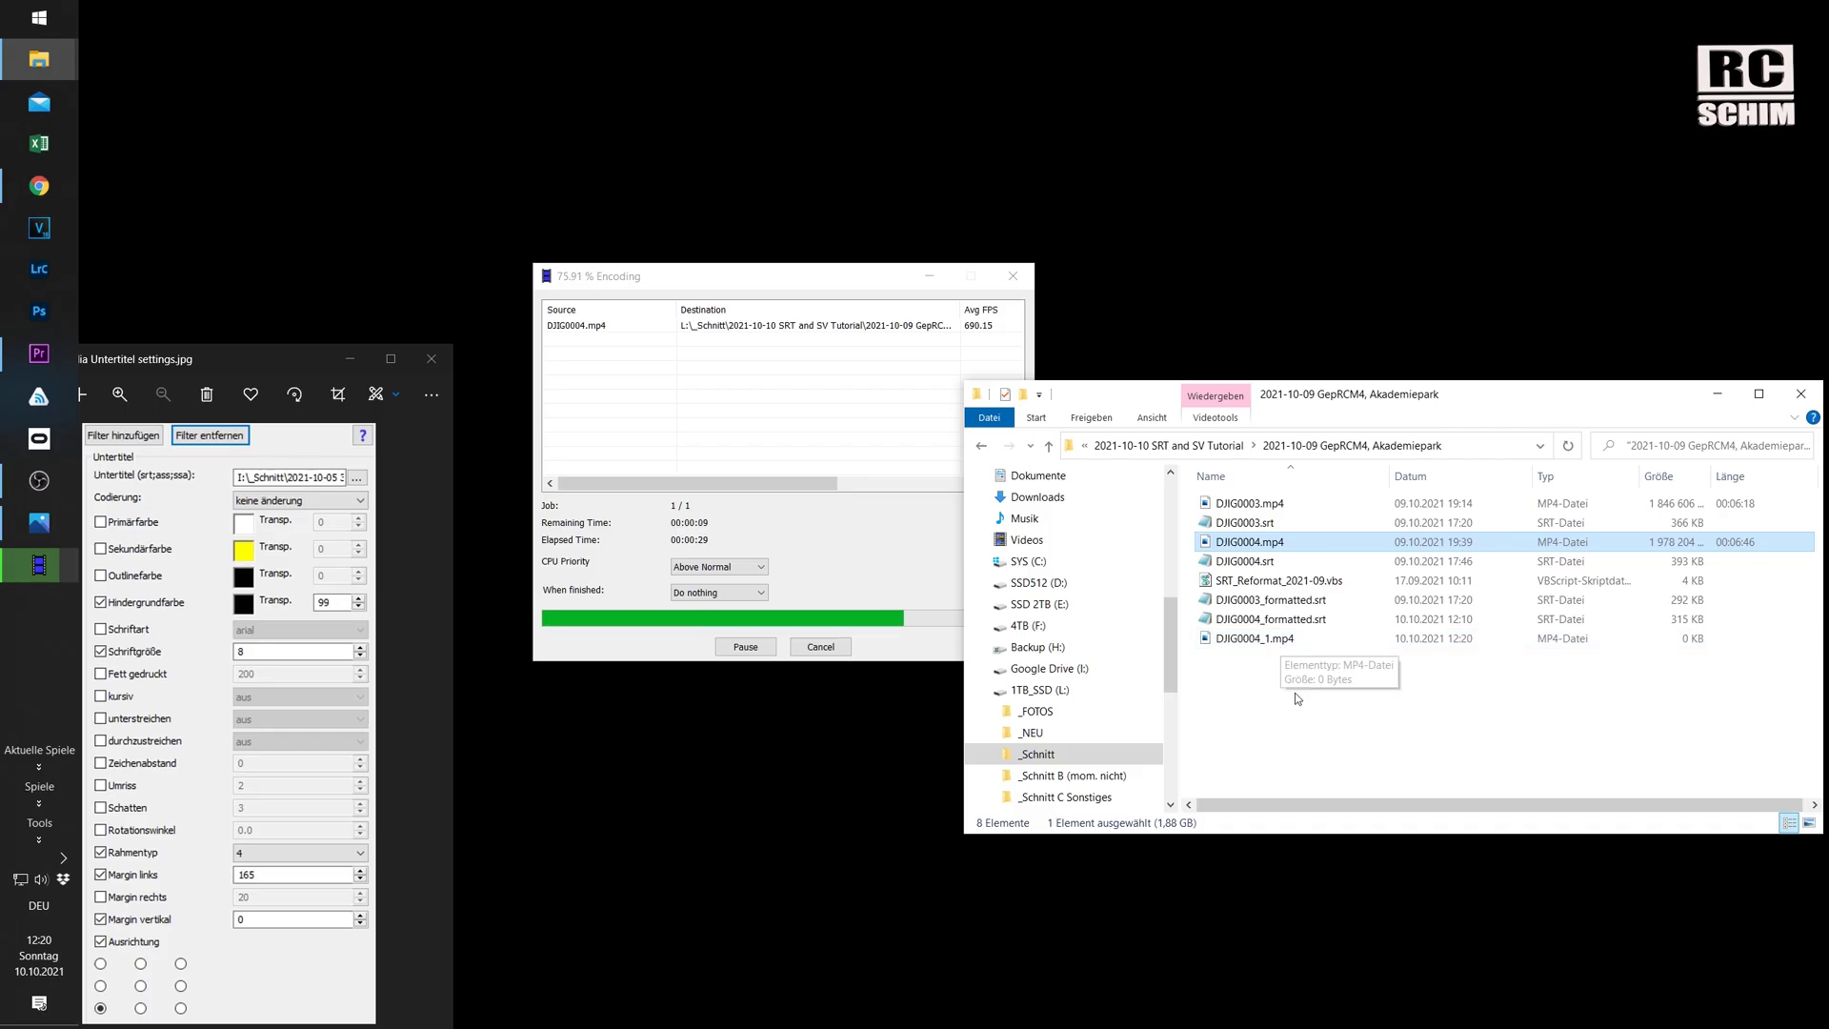
pyautogui.moveTo(1320, 398); pyautogui.dragTo(1399, 390)
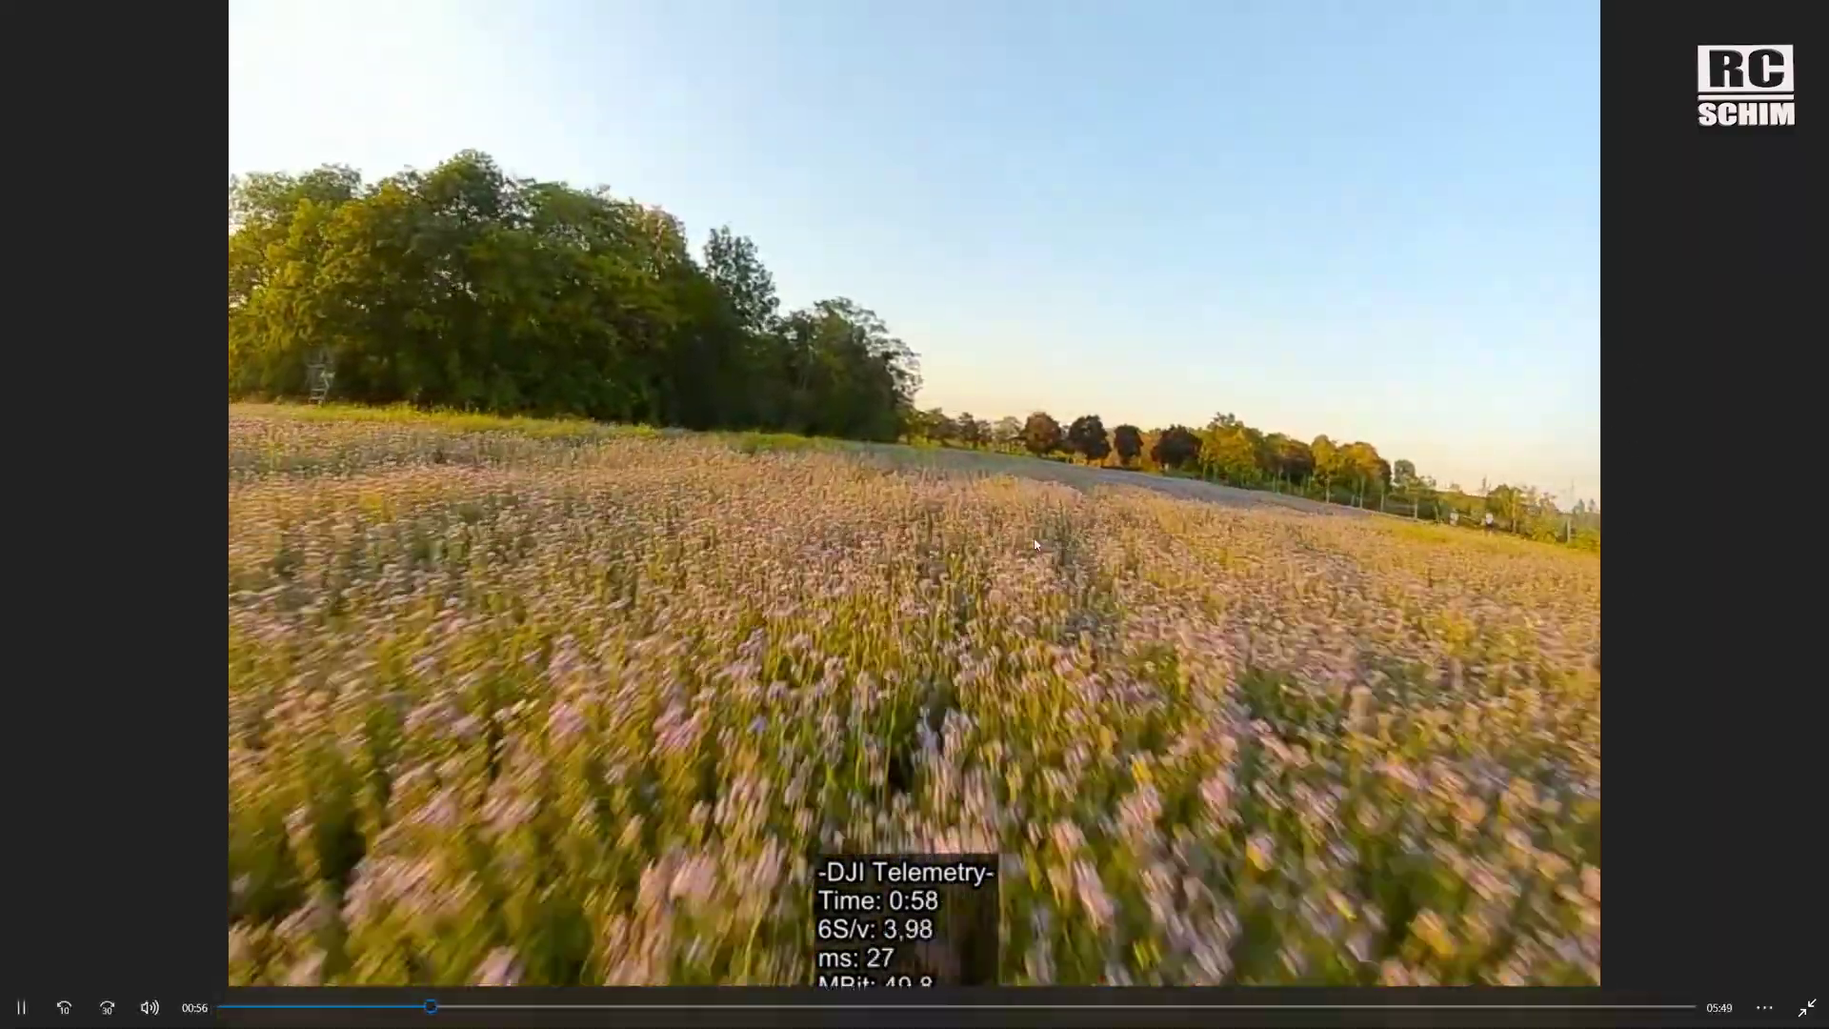
# Pause DJIG0004_1.mp4 in Photos and exit full-screen playback.
pyautogui.click(1029, 549)
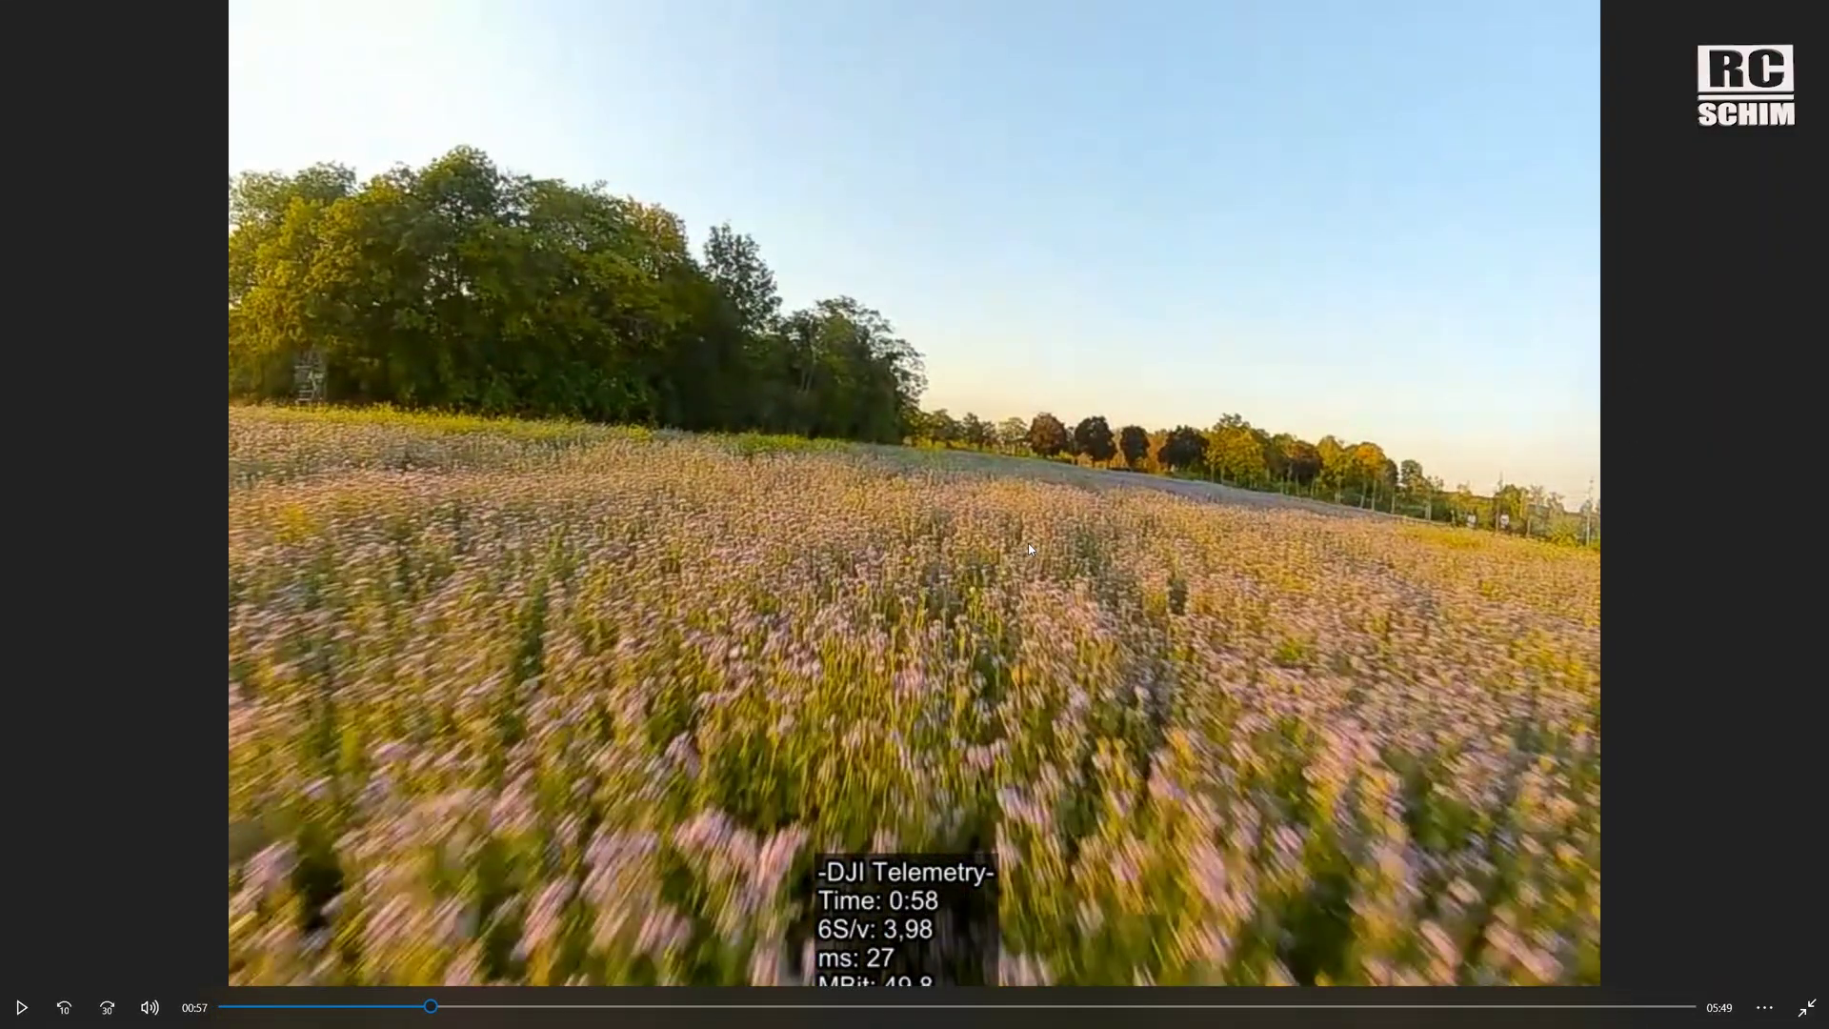
pyautogui.press('Escape')
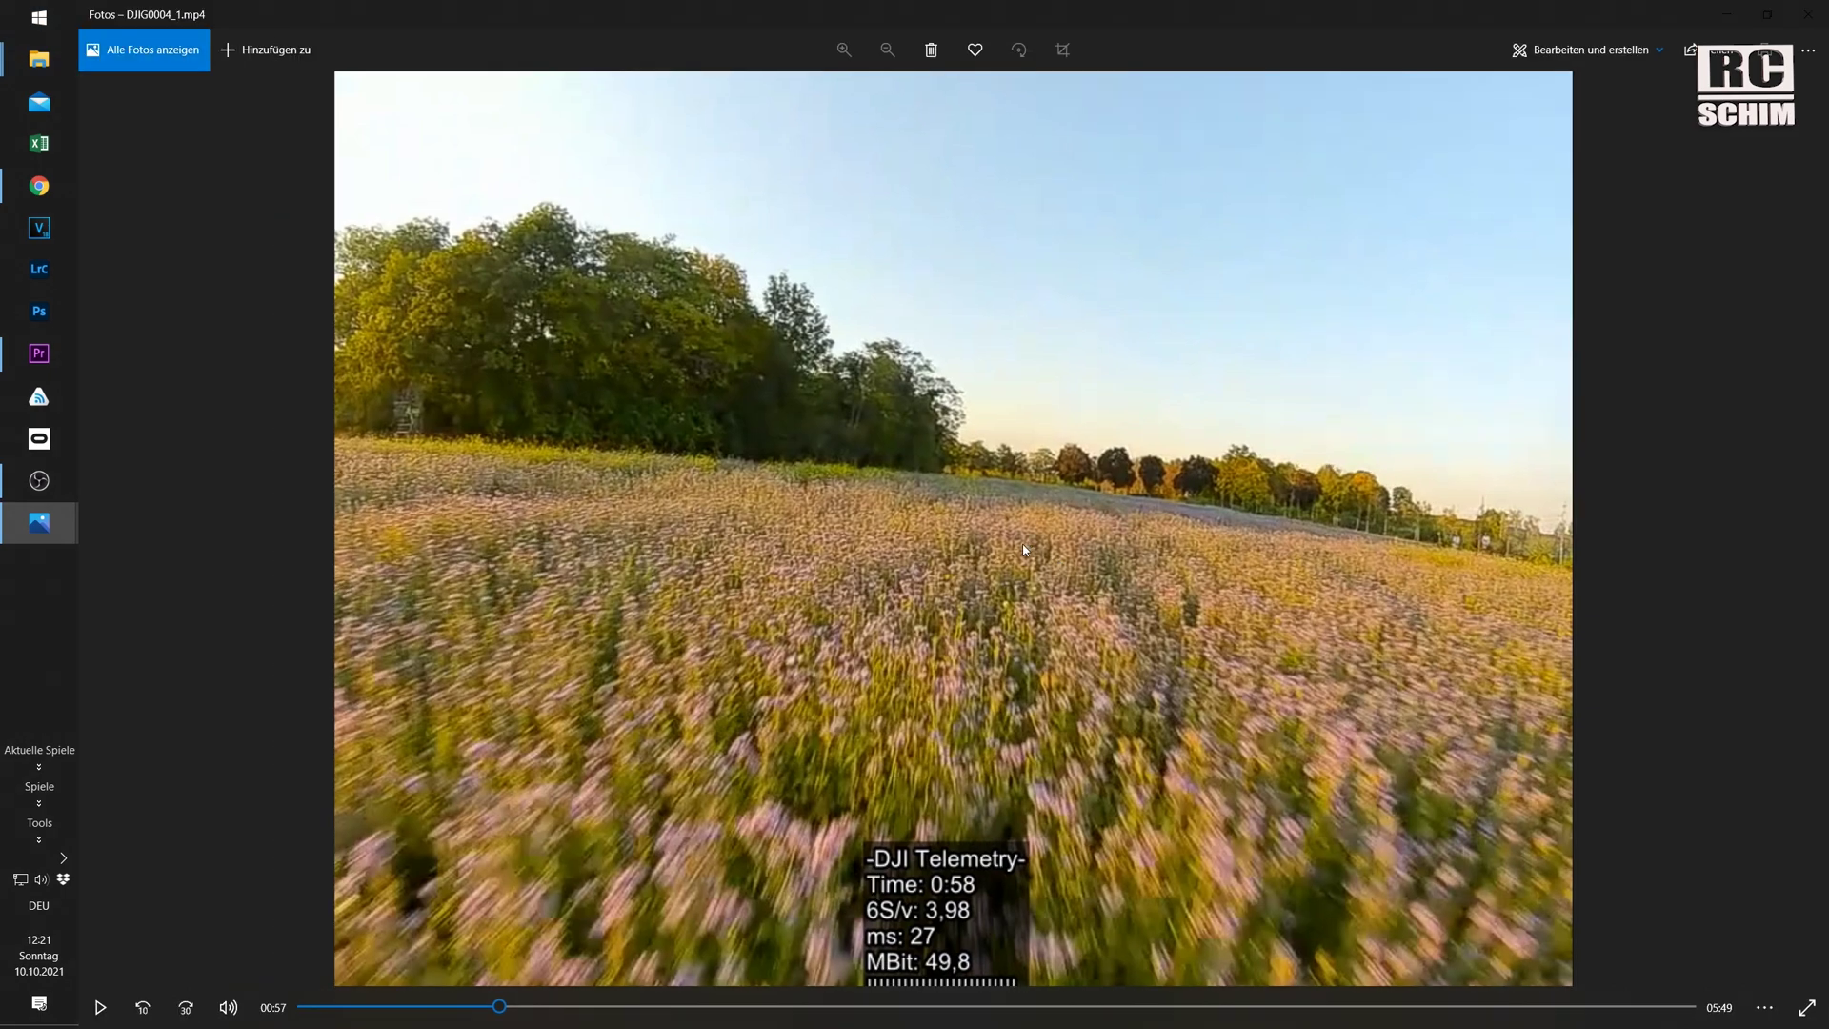